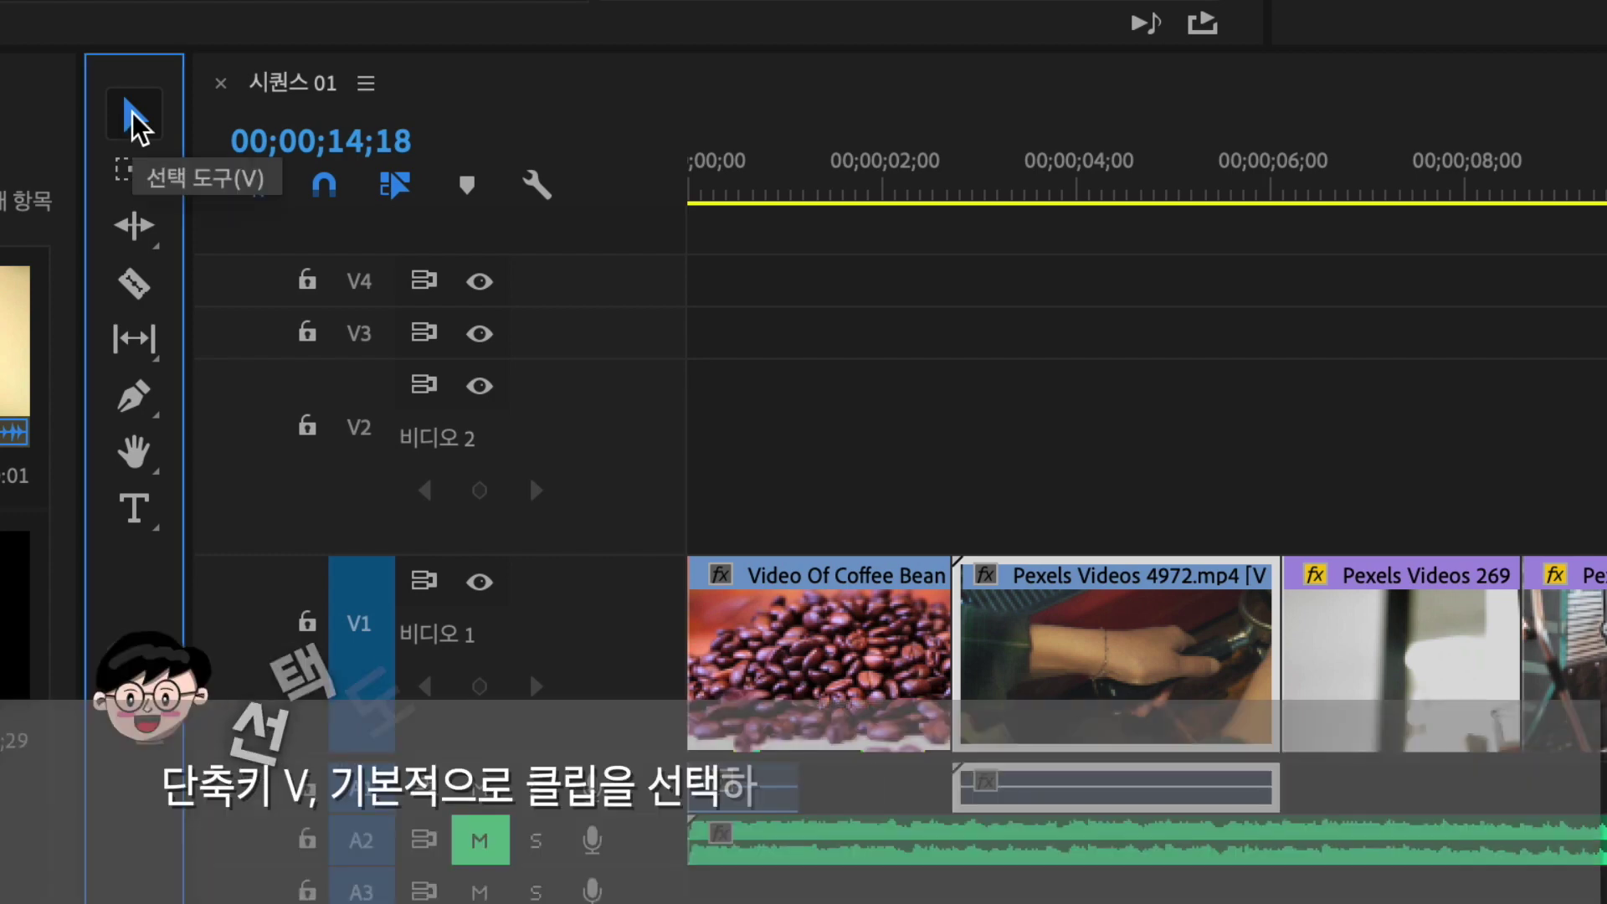
Select the coffee beans clip with the Selection tool, move it up to V2, and return it to the start of V1
{"action": "left_click", "coordinate": [881, 592]}
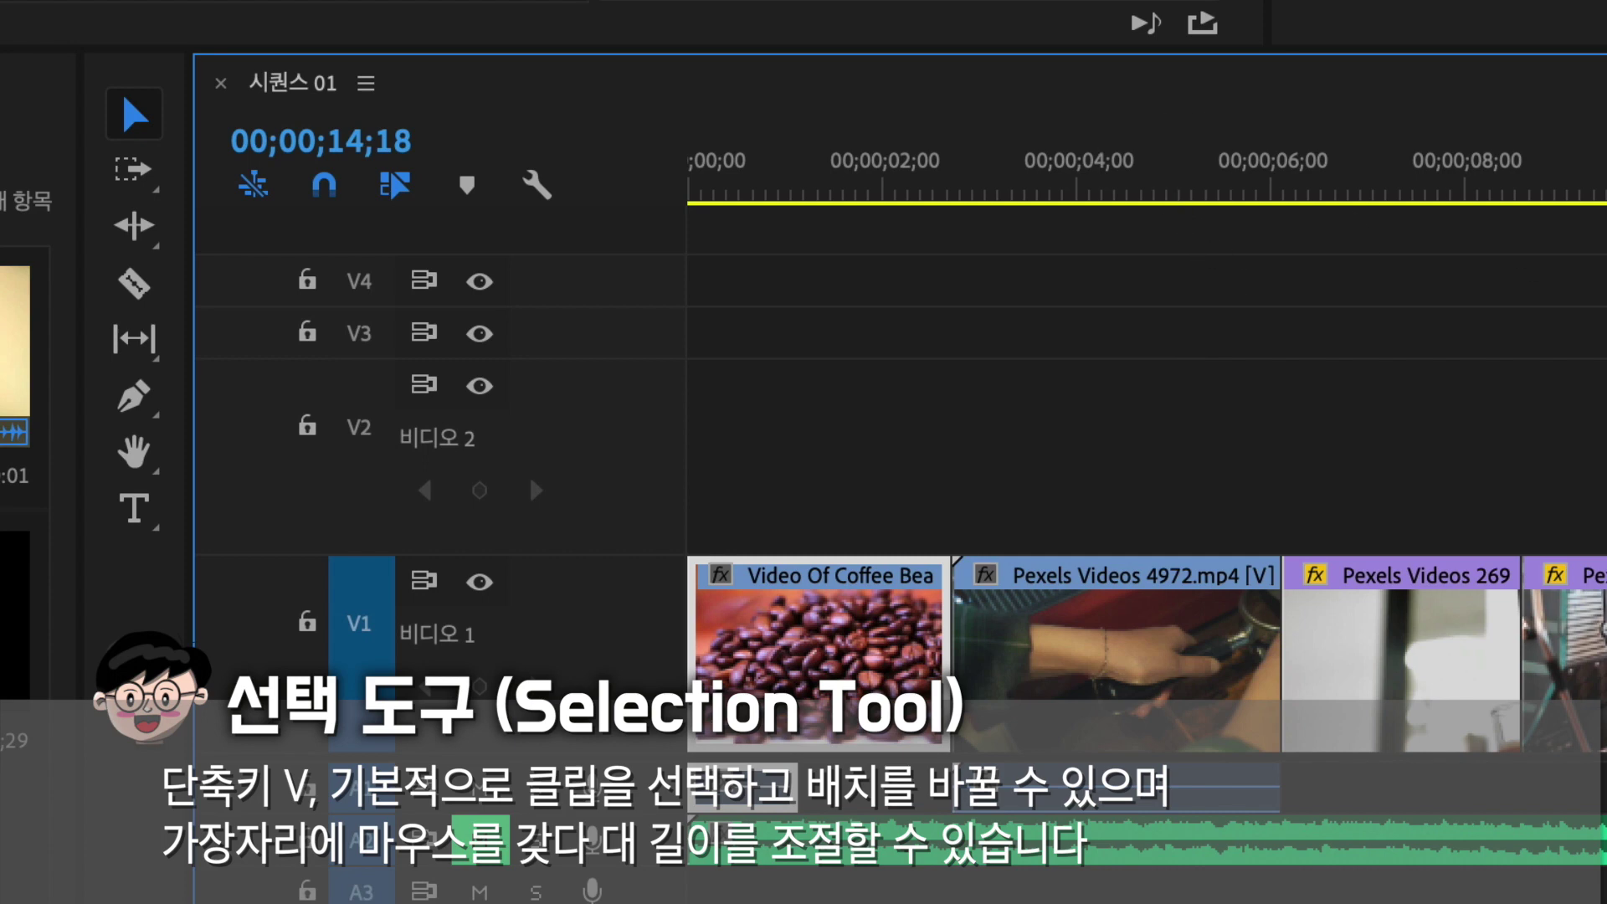
{"action": "left_click_drag", "start_coordinate": [818, 585], "coordinate": [1141, 461]}
{"action": "left_click_drag", "start_coordinate": [1025, 459], "coordinate": [695, 624]}
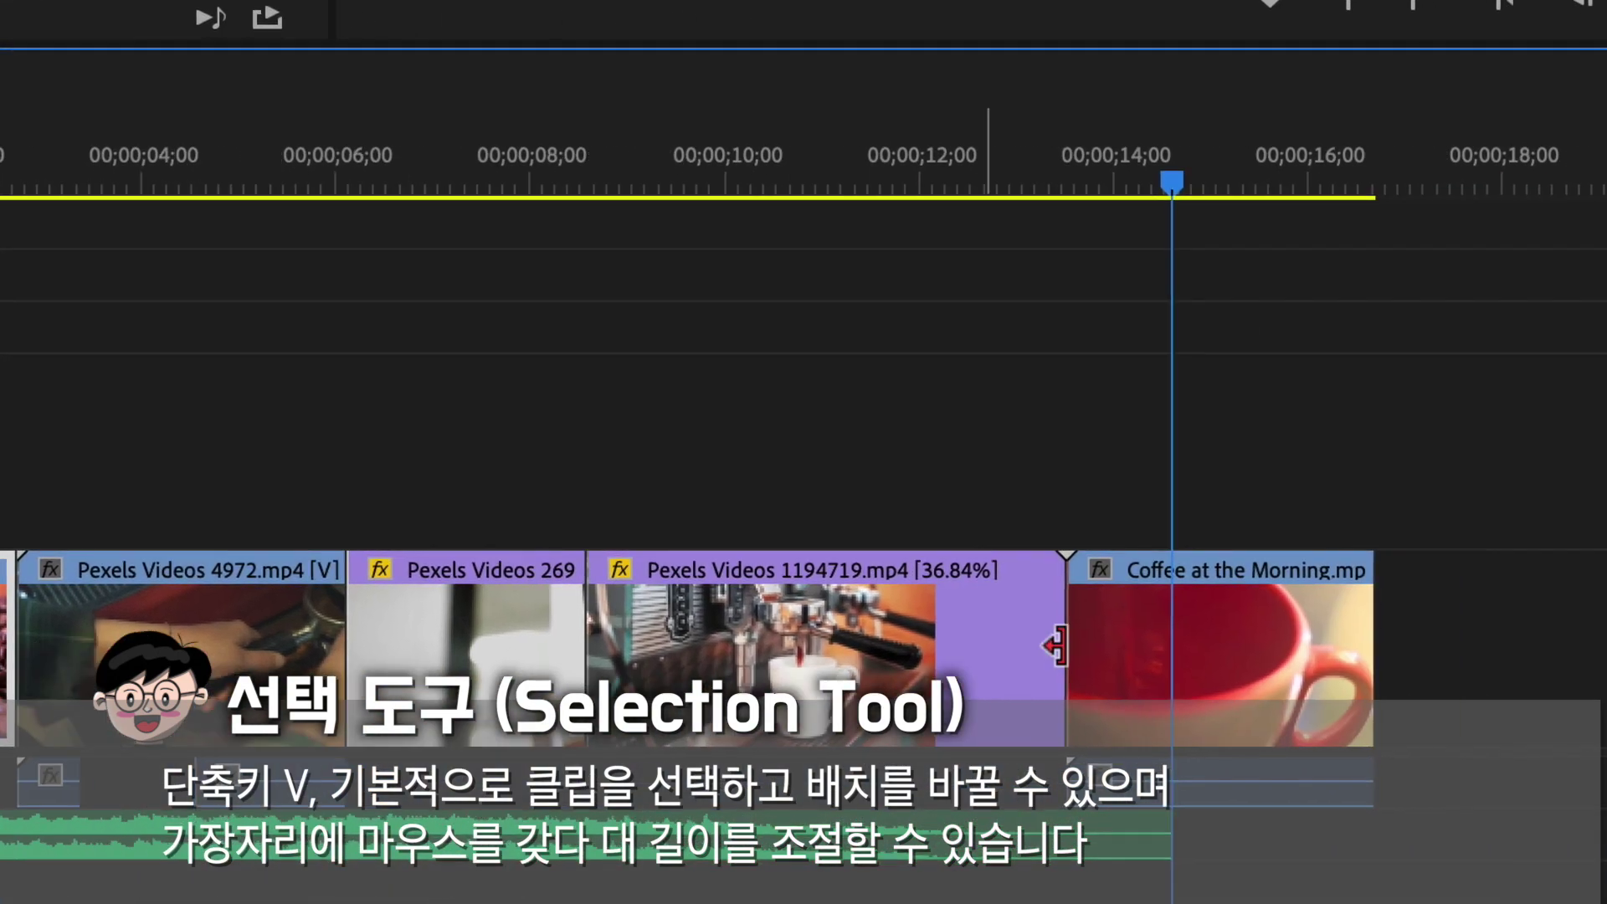
Move Pexels Videos 1194719.mp4 up to V2, extend its start to 00;00;06;25 and trim its end to 00;00;12;08
{"action": "mouse_move", "coordinate": [1130, 623]}
{"action": "left_mouse_down"}
{"action": "mouse_move", "coordinate": [1399, 598]}
{"action": "mouse_move", "coordinate": [1120, 600]}
{"action": "mouse_move", "coordinate": [1134, 599]}
{"action": "left_mouse_up"}
{"action": "left_click_drag", "start_coordinate": [524, 584], "coordinate": [532, 469]}
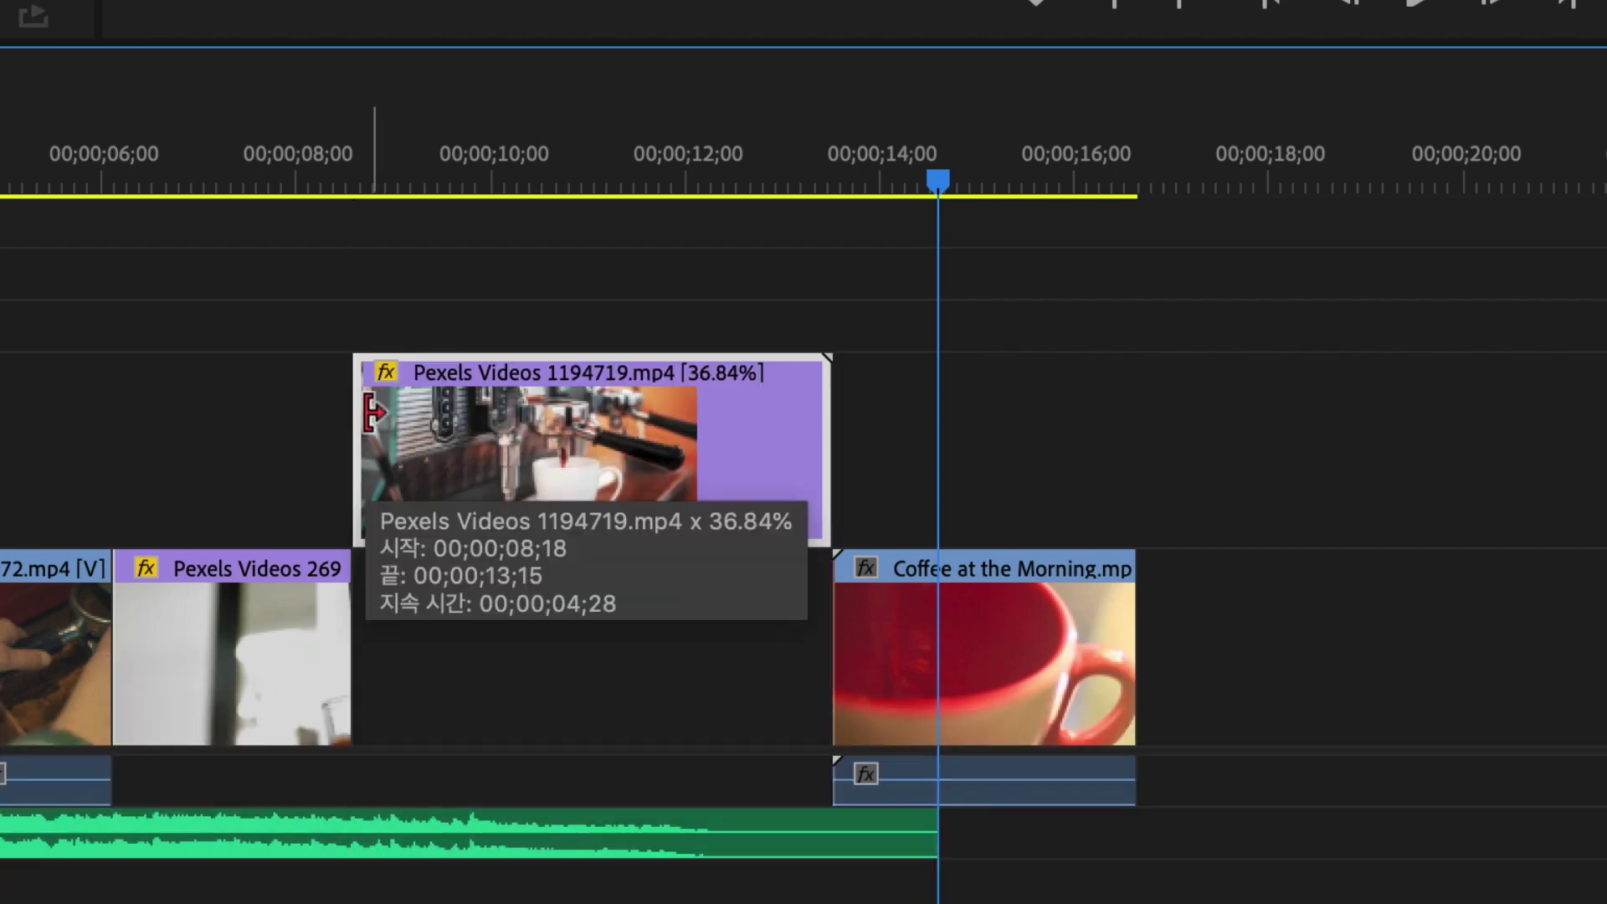
{"action": "left_click_drag", "start_coordinate": [373, 412], "coordinate": [202, 412]}
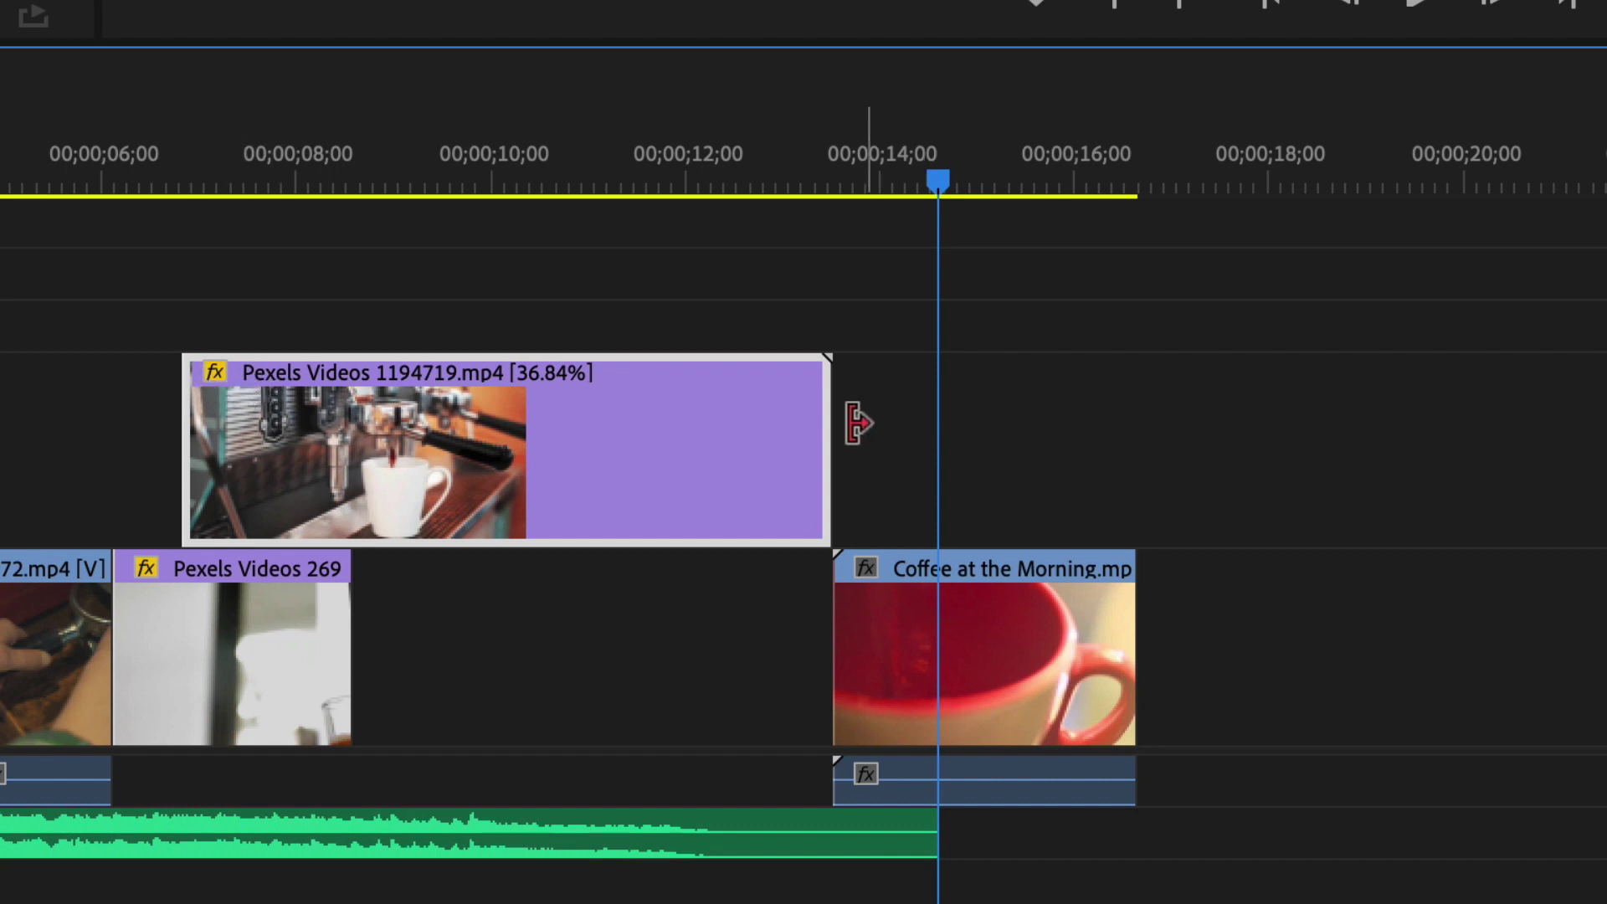
{"action": "left_click_drag", "start_coordinate": [823, 427], "coordinate": [686, 418]}
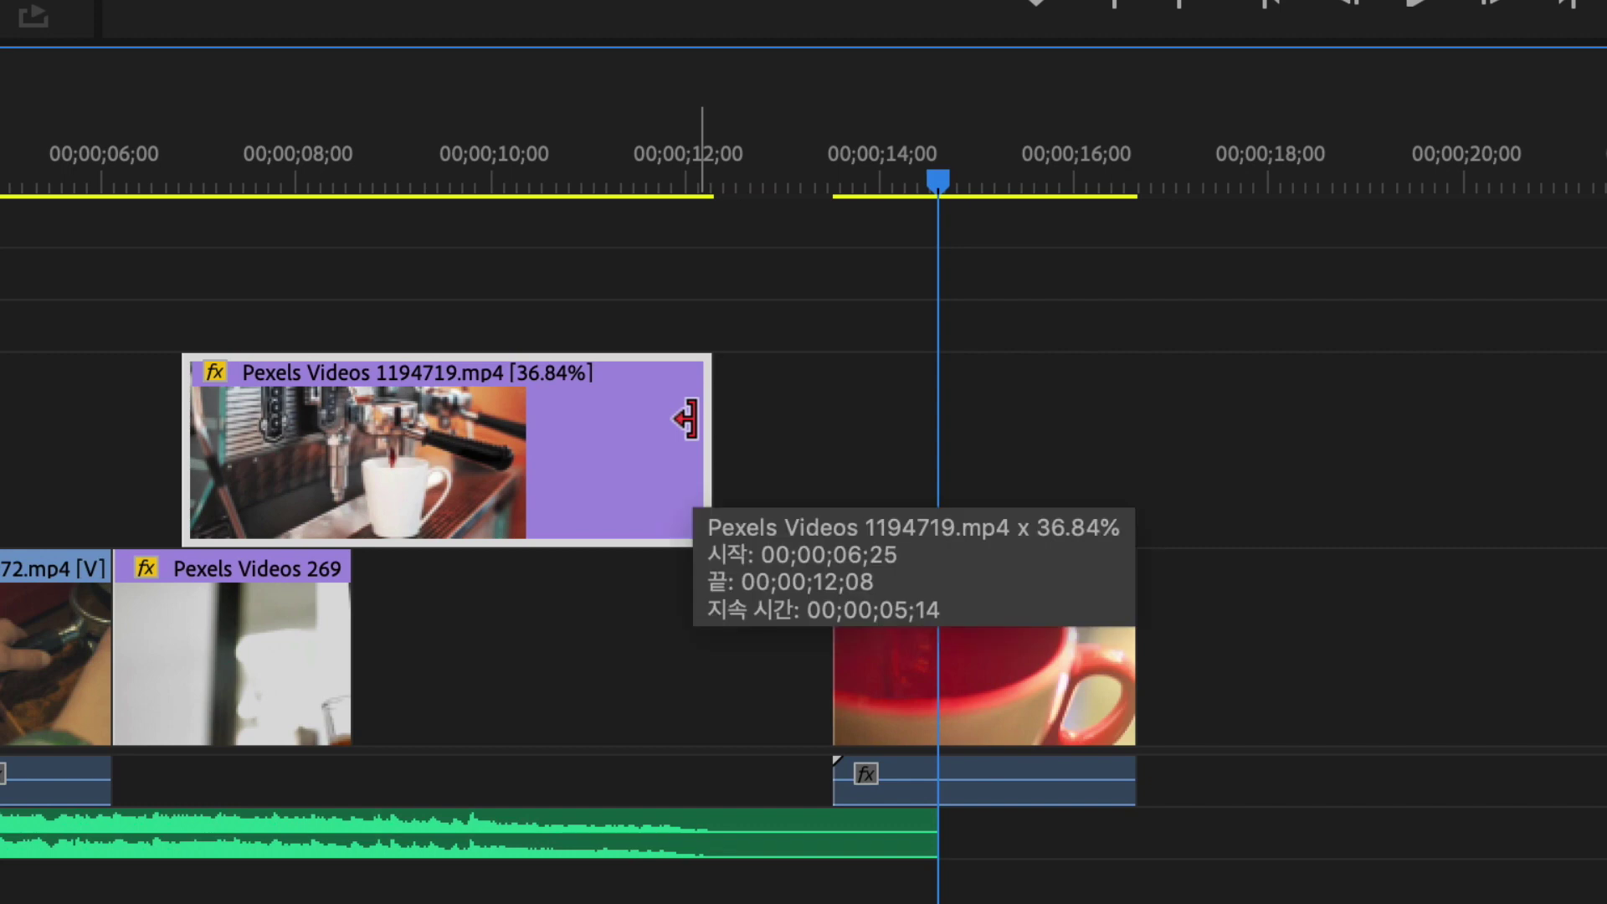
Undo the trims and the move of Pexels Videos 1194719.mp4
{"action": "key", "text": "super+z"}
{"action": "key", "text": "super+z"}
{"action": "key", "text": "super+z"}
{"action": "key", "text": "super+z"}
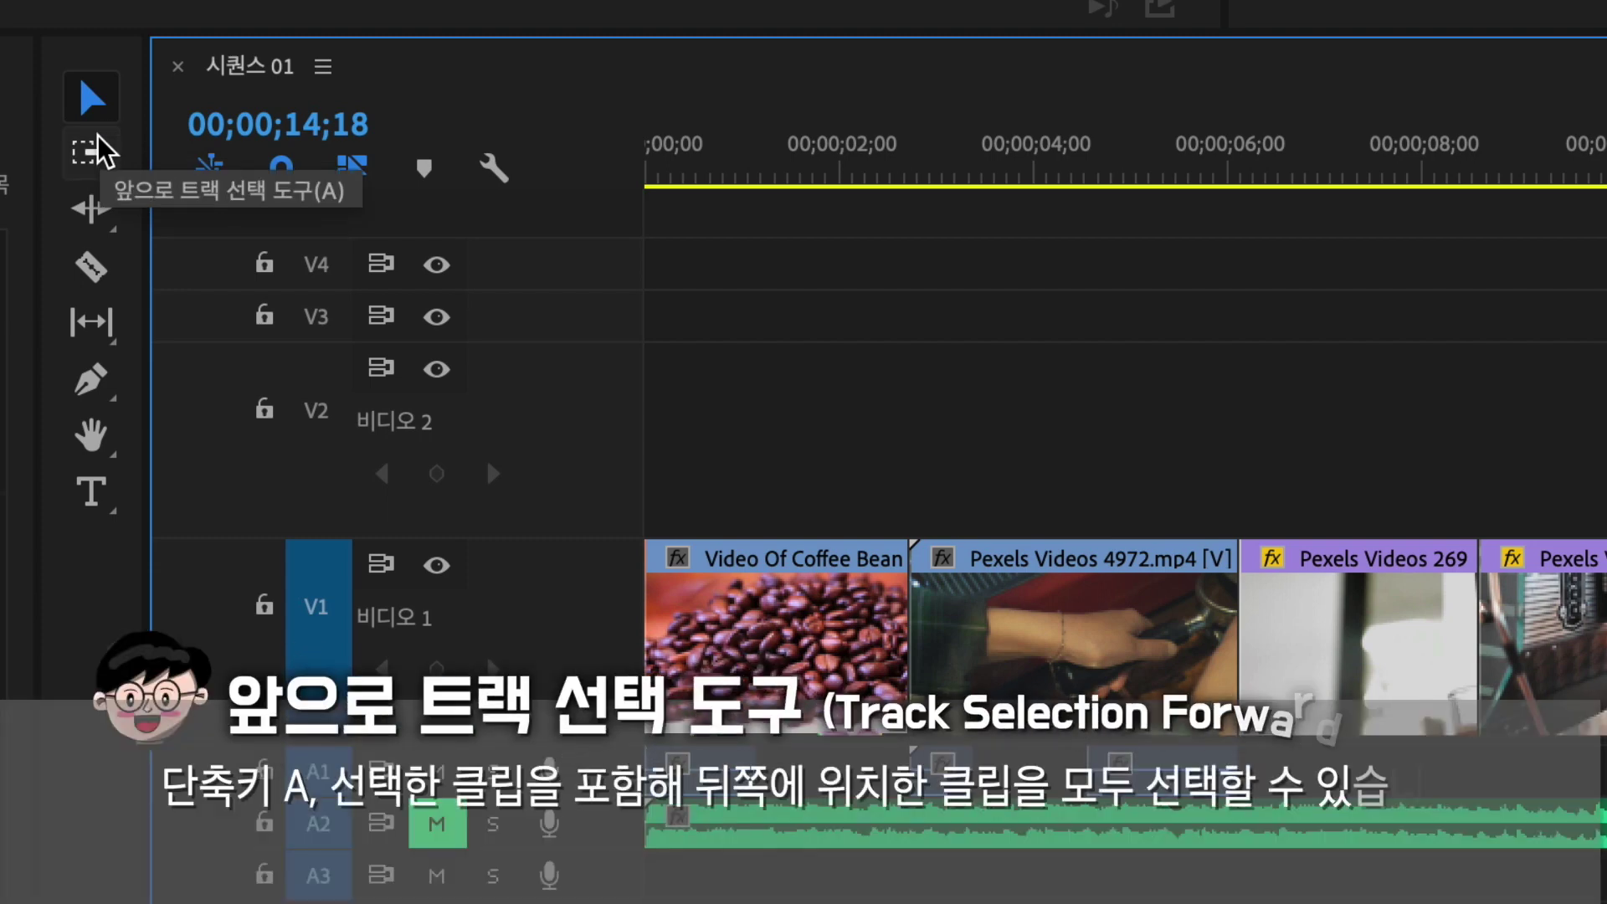
Select Pexels Videos 4972.mp4 and every clip after it with the Track Select Forward tool
{"action": "left_click", "coordinate": [89, 152]}
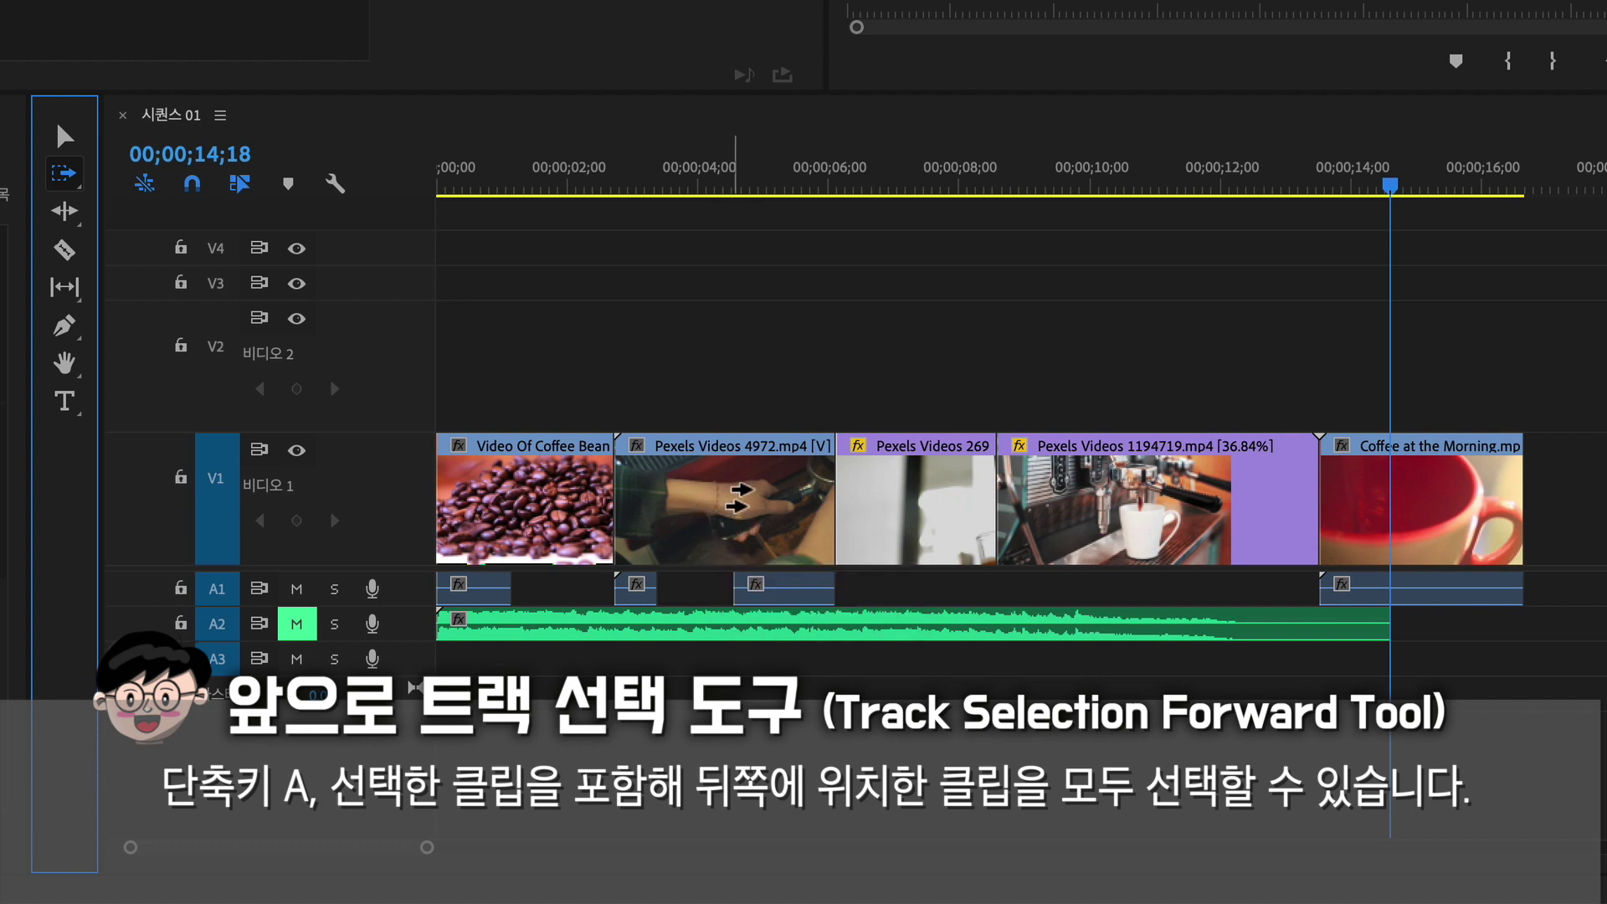
{"action": "left_click", "coordinate": [782, 513]}
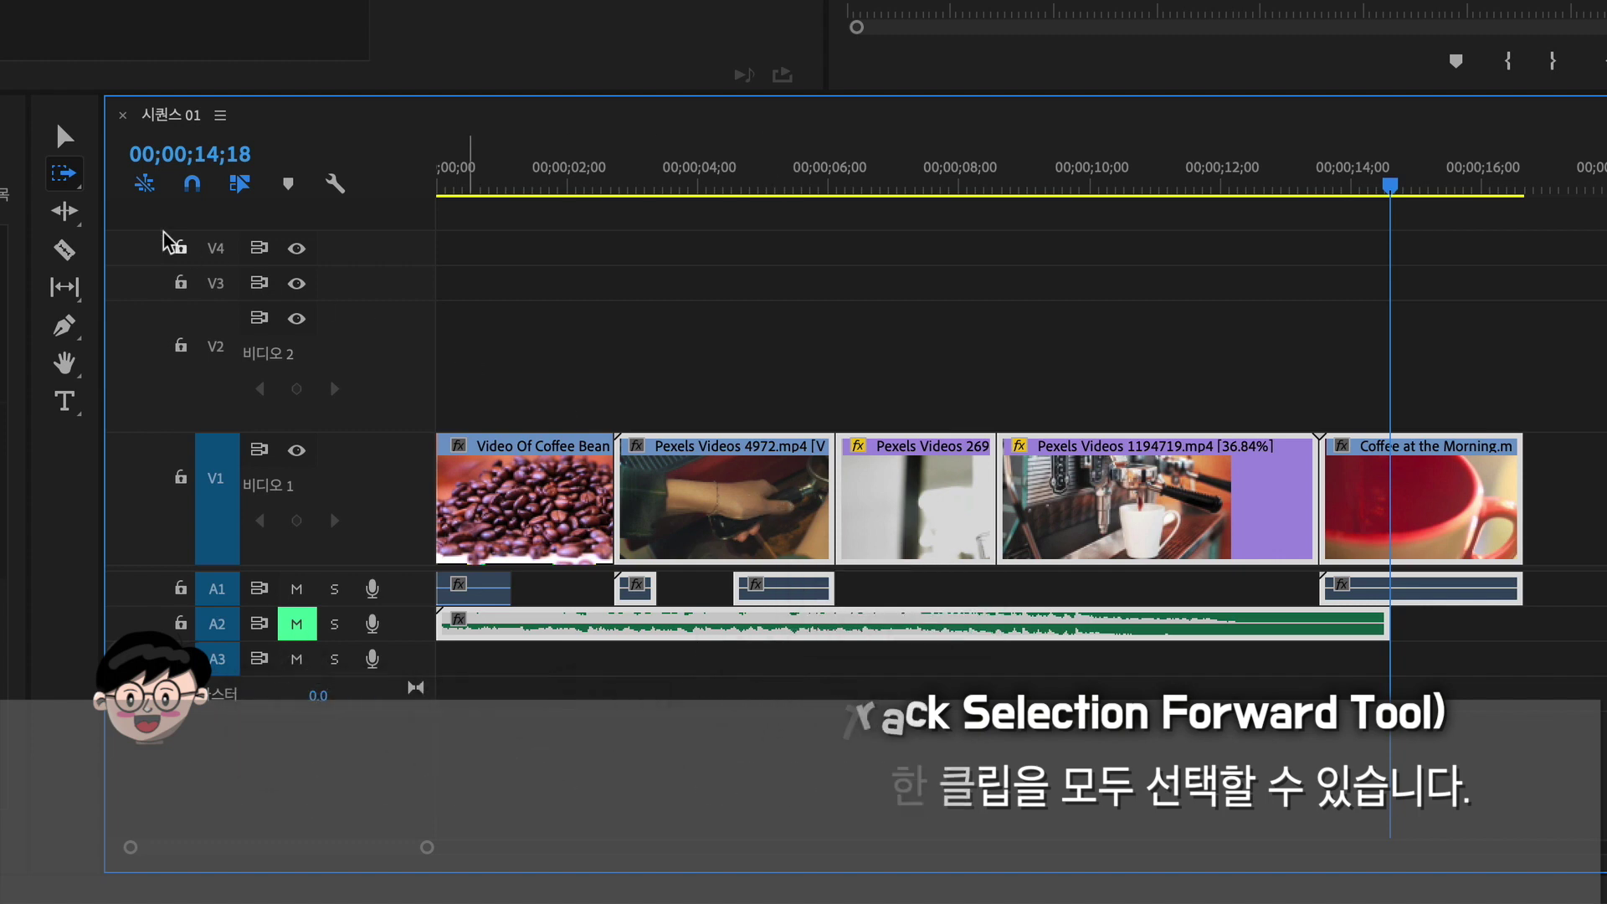
Use the Track Select Backward tool to select a clip together with all clips located before it
{"action": "left_click", "coordinate": [80, 173]}
{"action": "left_click", "coordinate": [80, 172]}
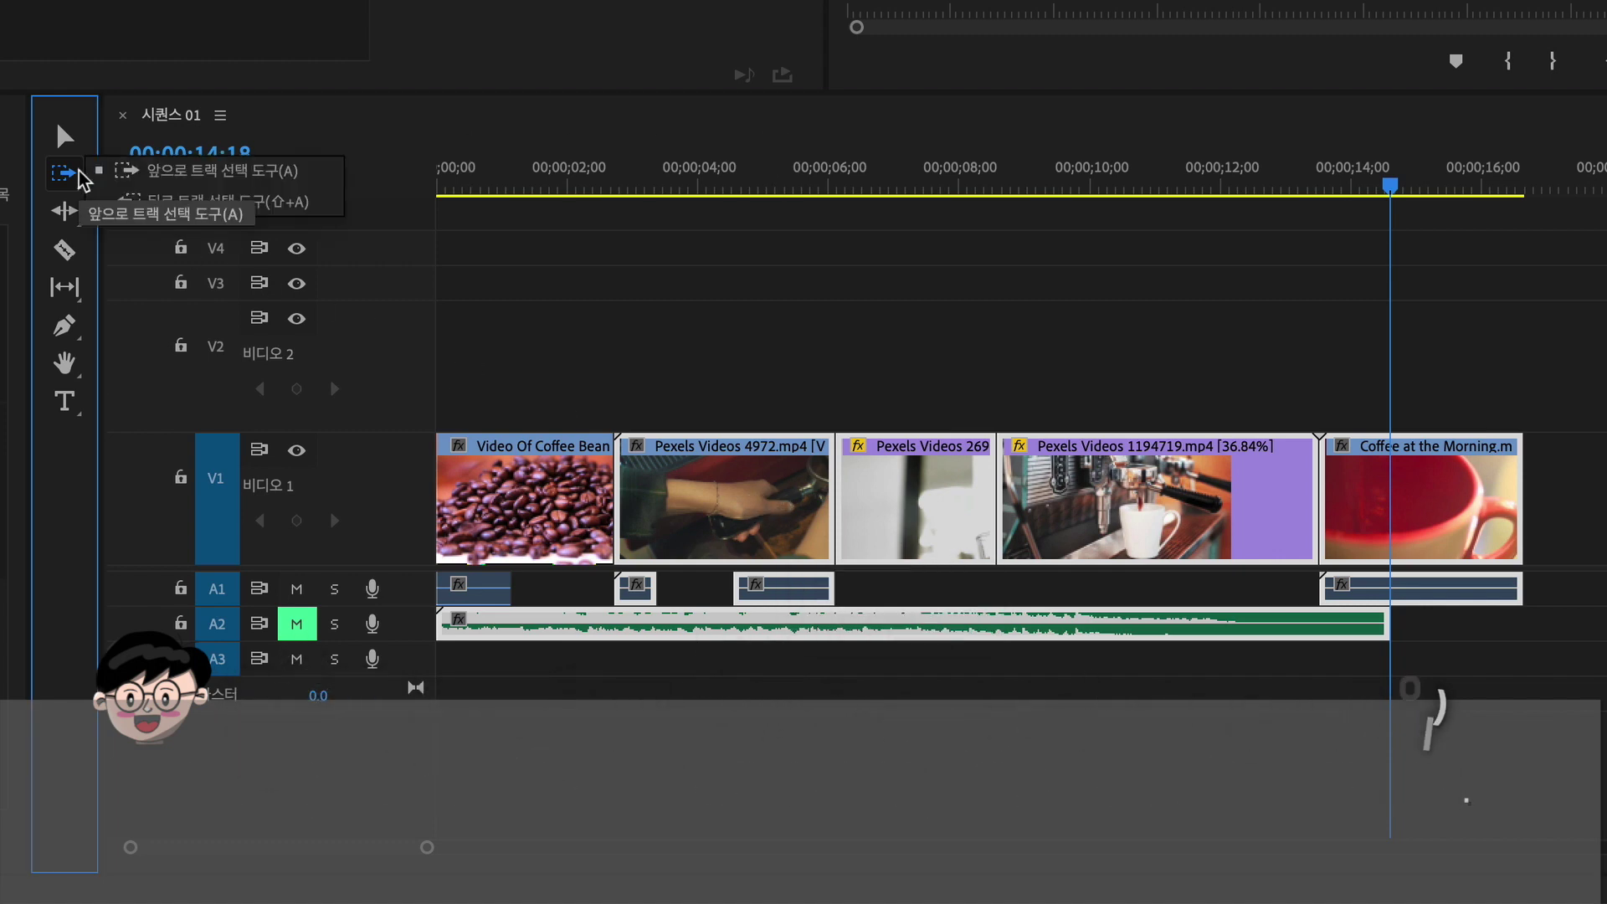
{"action": "left_click", "coordinate": [309, 207]}
{"action": "left_click", "coordinate": [959, 525]}
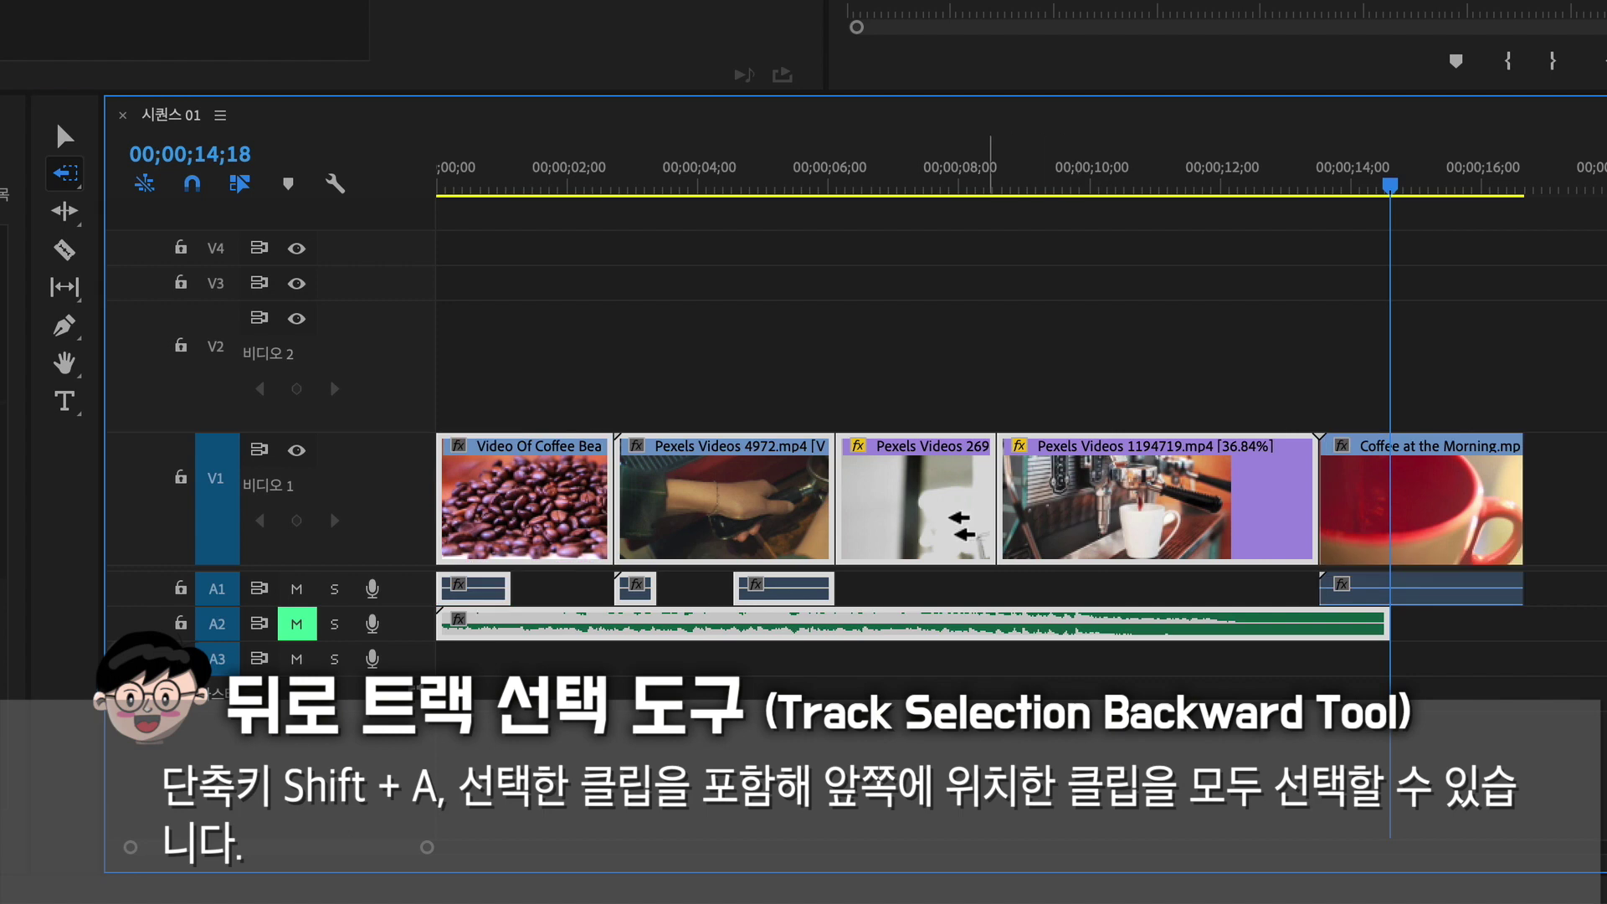
{"action": "left_click", "coordinate": [737, 502]}
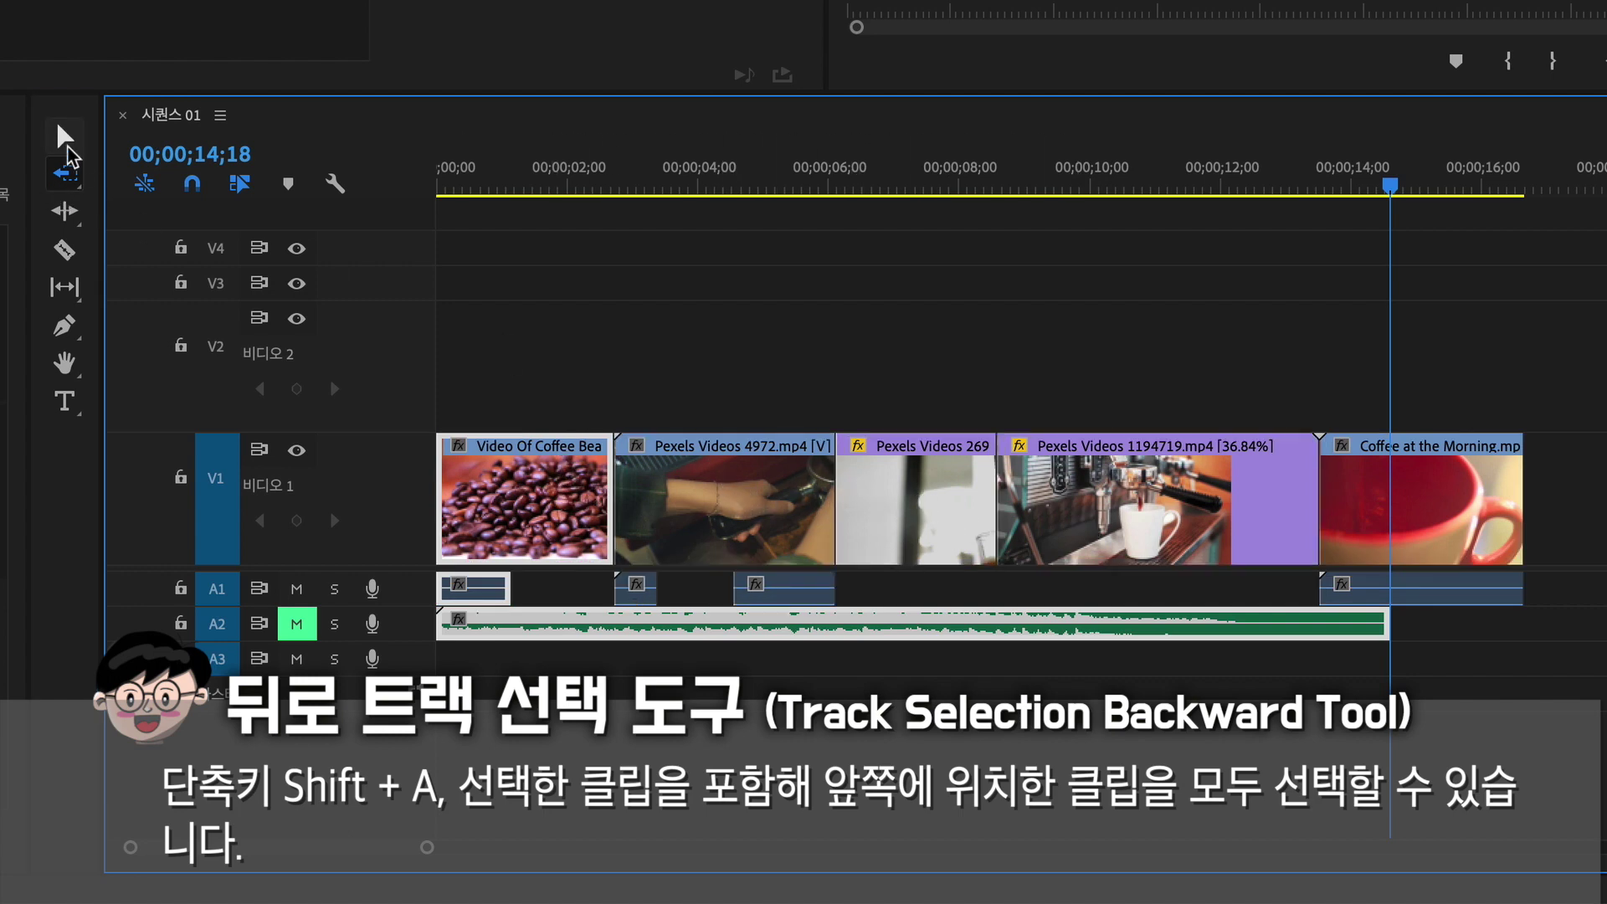
Try moving the selected clips up to V2 and behind the Coffee at the Morning clip on V1, and undo both moves
{"action": "left_click", "coordinate": [64, 135]}
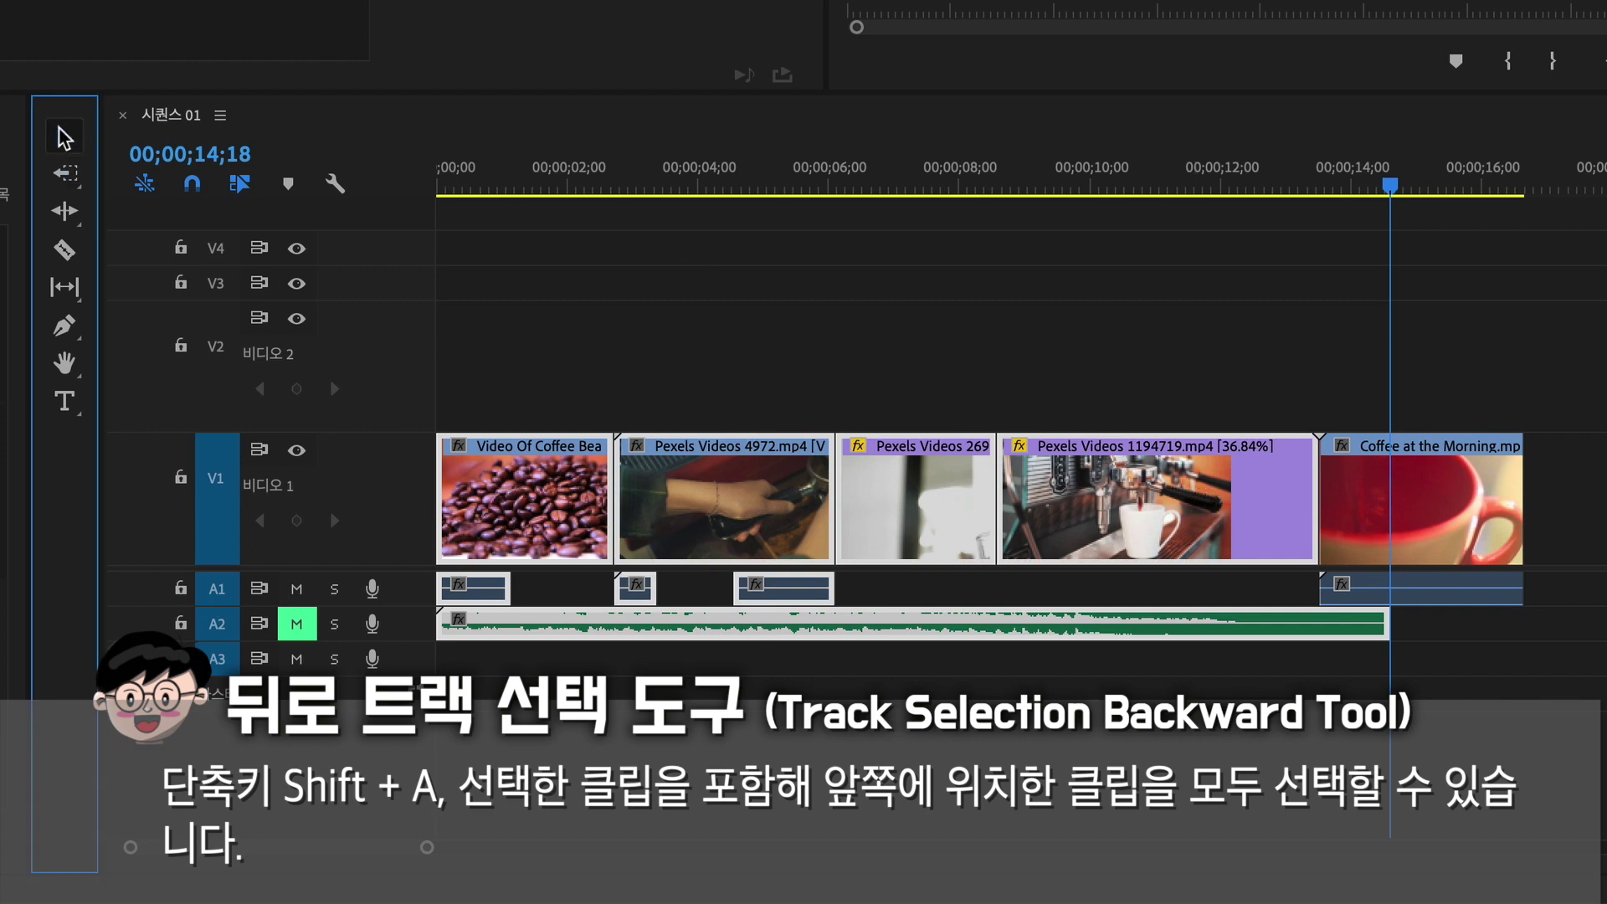
{"action": "key", "text": "shift+a"}
{"action": "left_click", "coordinate": [1119, 410]}
{"action": "mouse_move", "coordinate": [1119, 410]}
{"action": "left_mouse_down"}
{"action": "mouse_move", "coordinate": [1133, 386]}
{"action": "mouse_move", "coordinate": [1119, 381]}
{"action": "left_mouse_up"}
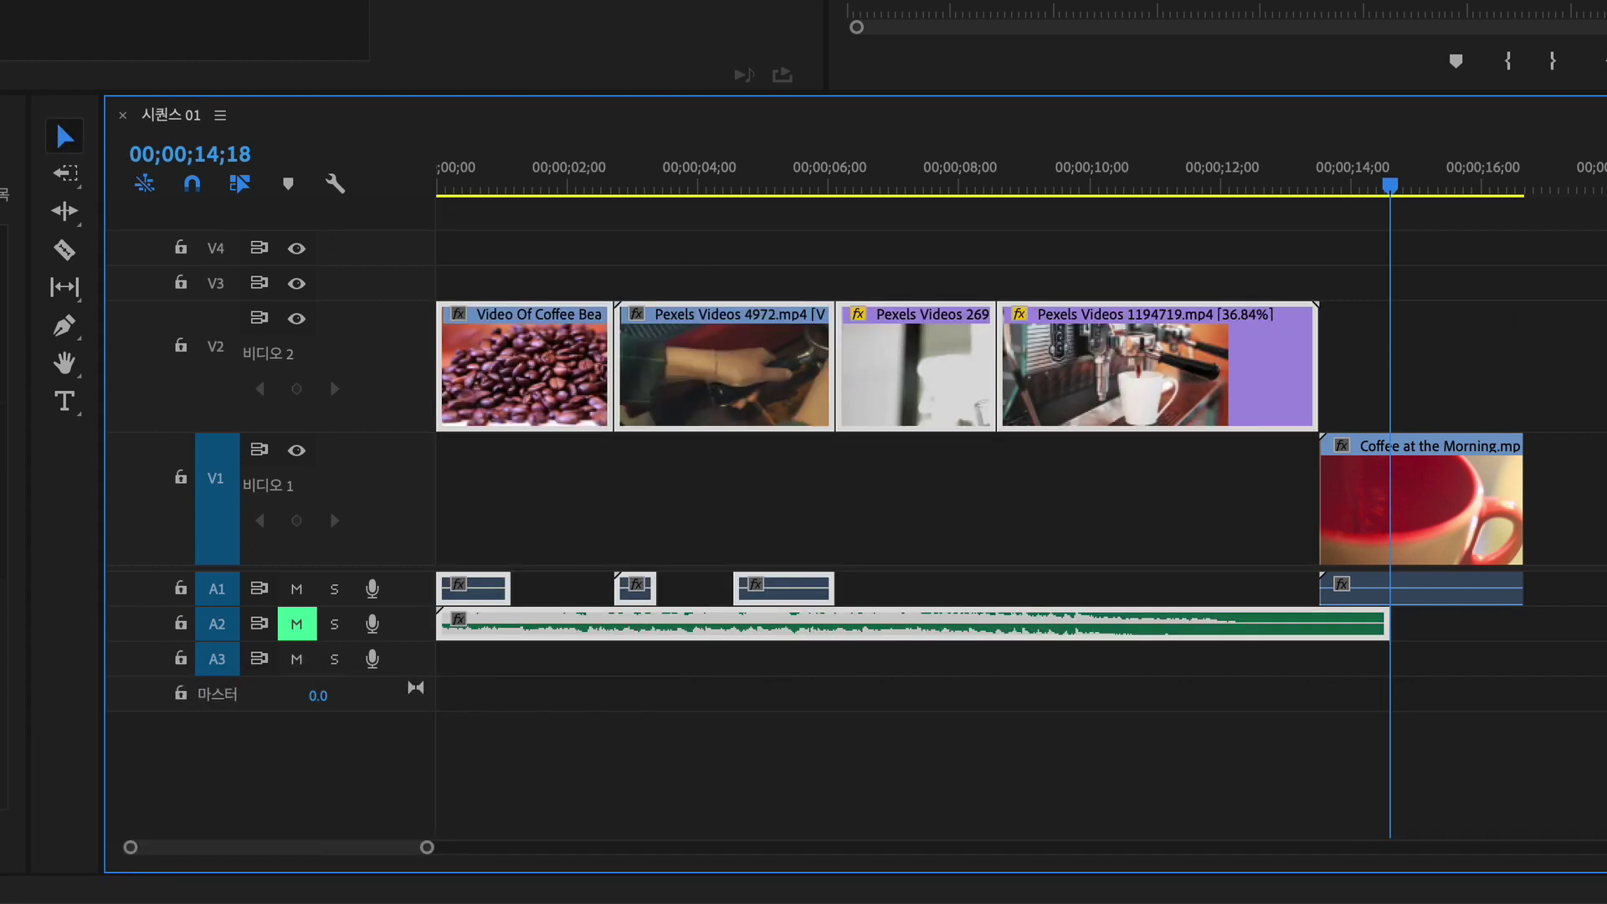
{"action": "left_click_drag", "start_coordinate": [1234, 373], "coordinate": [1606, 513]}
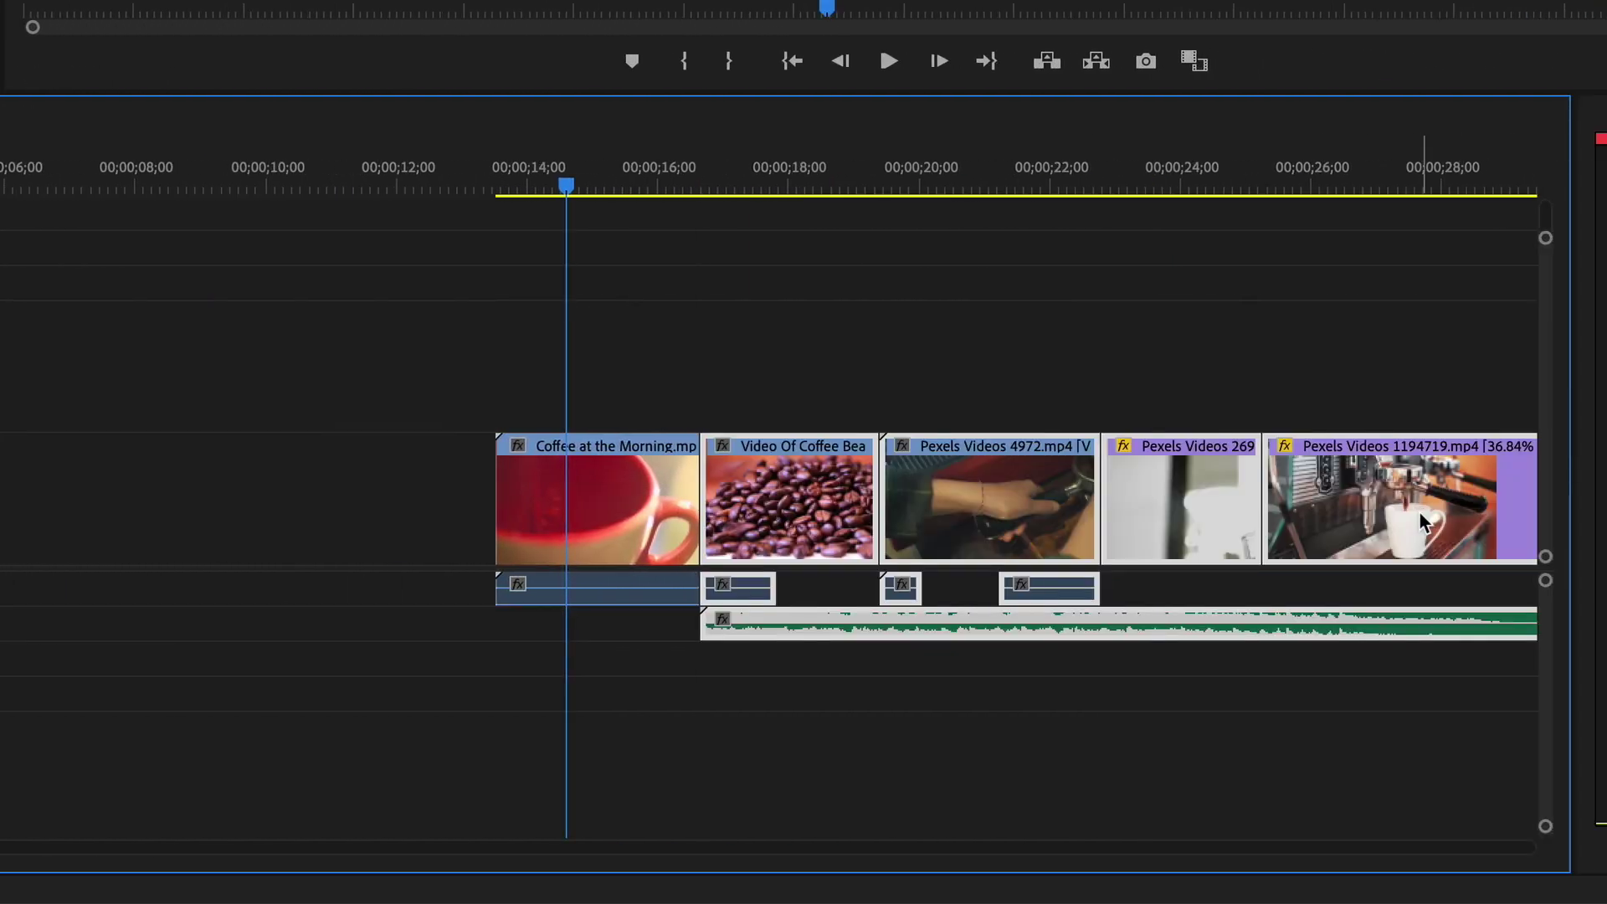
{"action": "key", "text": "ctrl+z"}
{"action": "key", "text": "ctrl+z"}
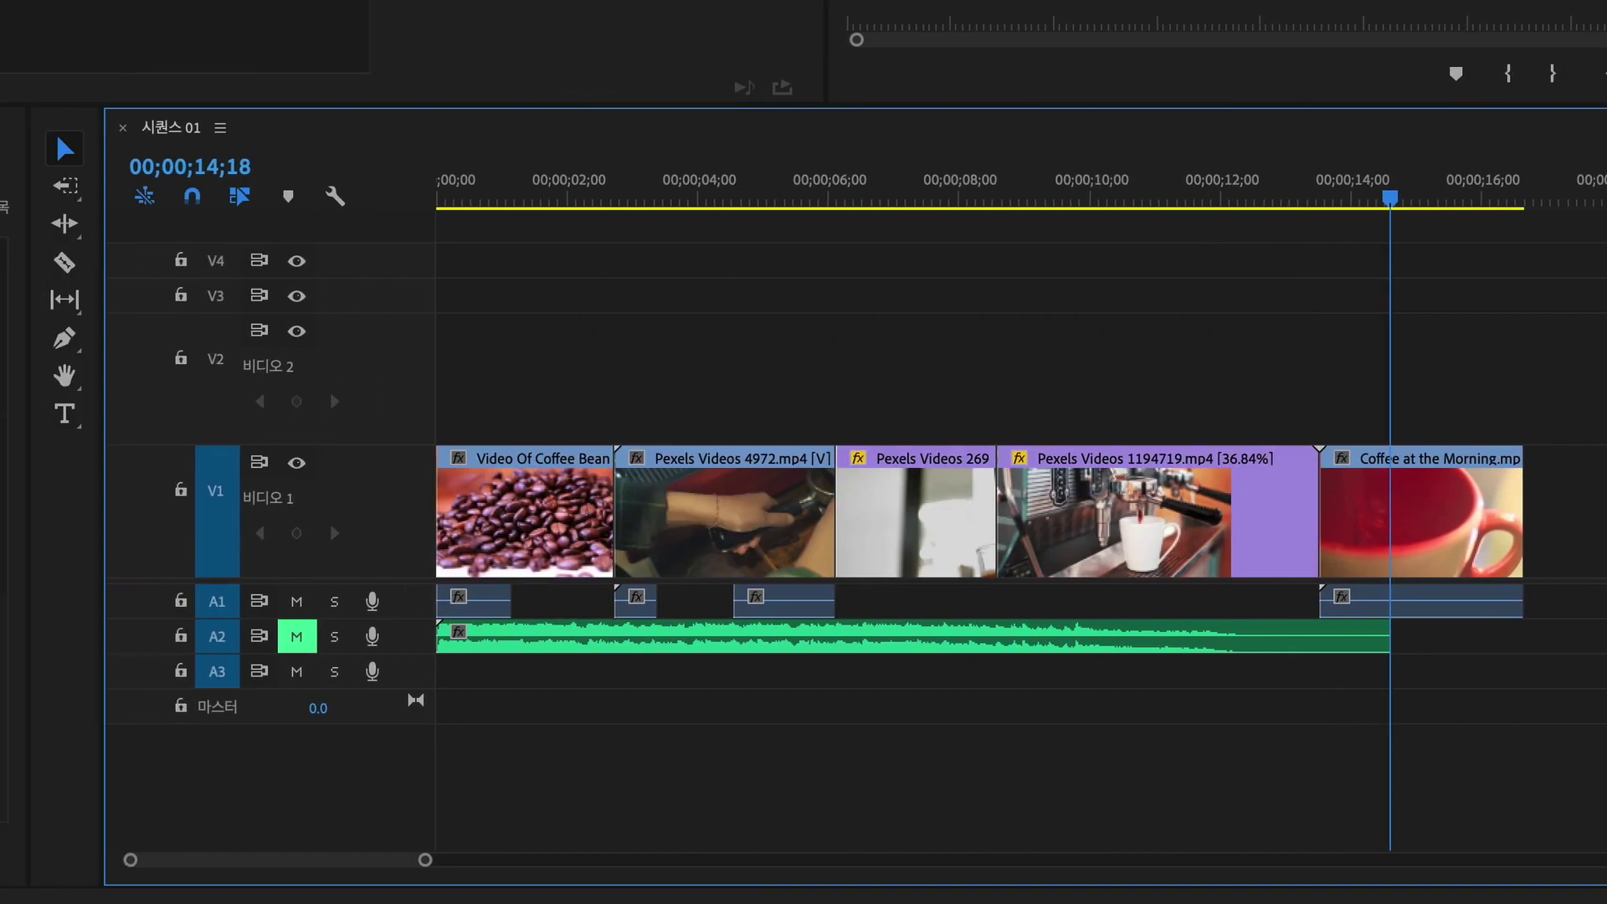
Shorten Pexels Videos 1194719.mp4 to 00;00;03;19 from its start with the Ripple Edit tool, and extend it back to its original length
{"action": "left_click", "coordinate": [83, 227]}
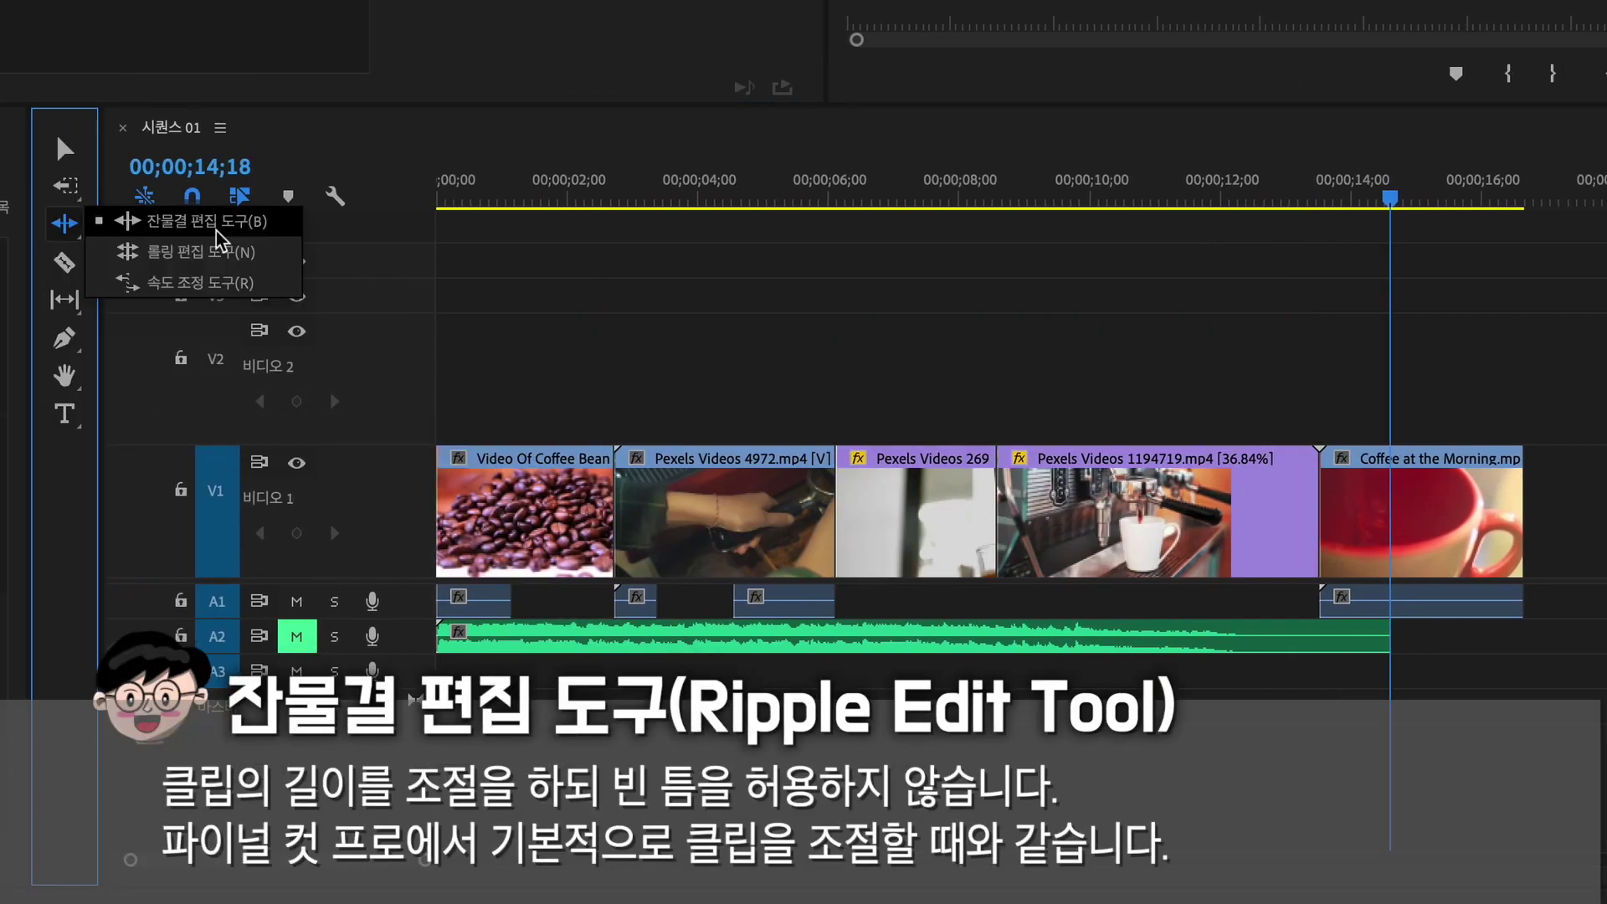
{"action": "left_click", "coordinate": [216, 230]}
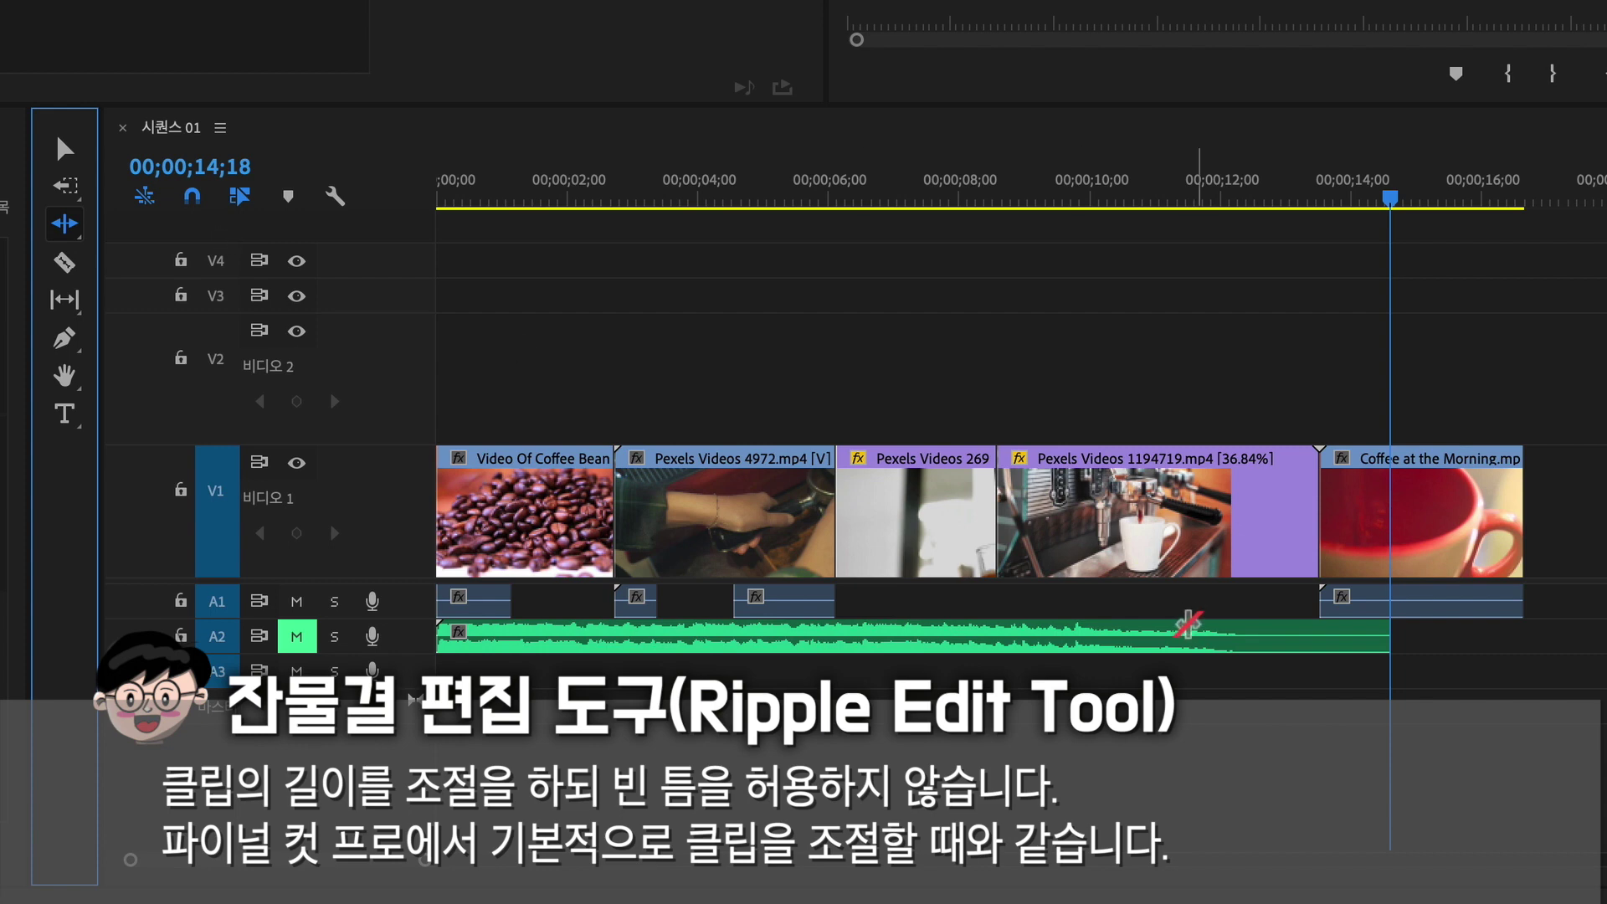
{"action": "left_click_drag", "start_coordinate": [1004, 516], "coordinate": [1090, 513]}
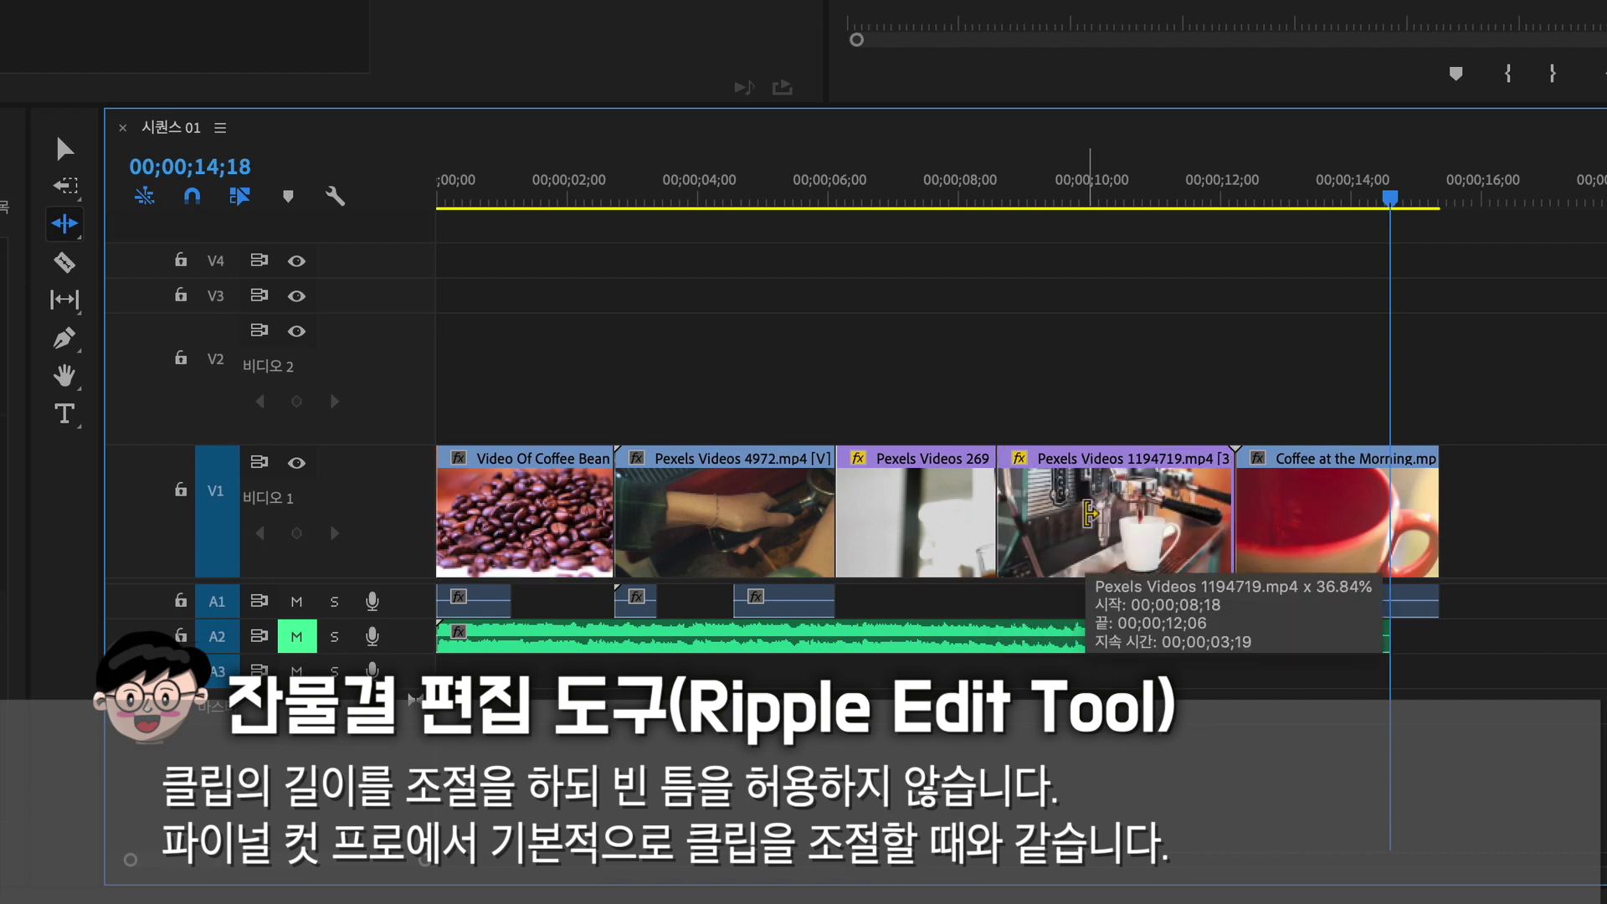
{"action": "left_click_drag", "start_coordinate": [1090, 512], "coordinate": [1209, 510]}
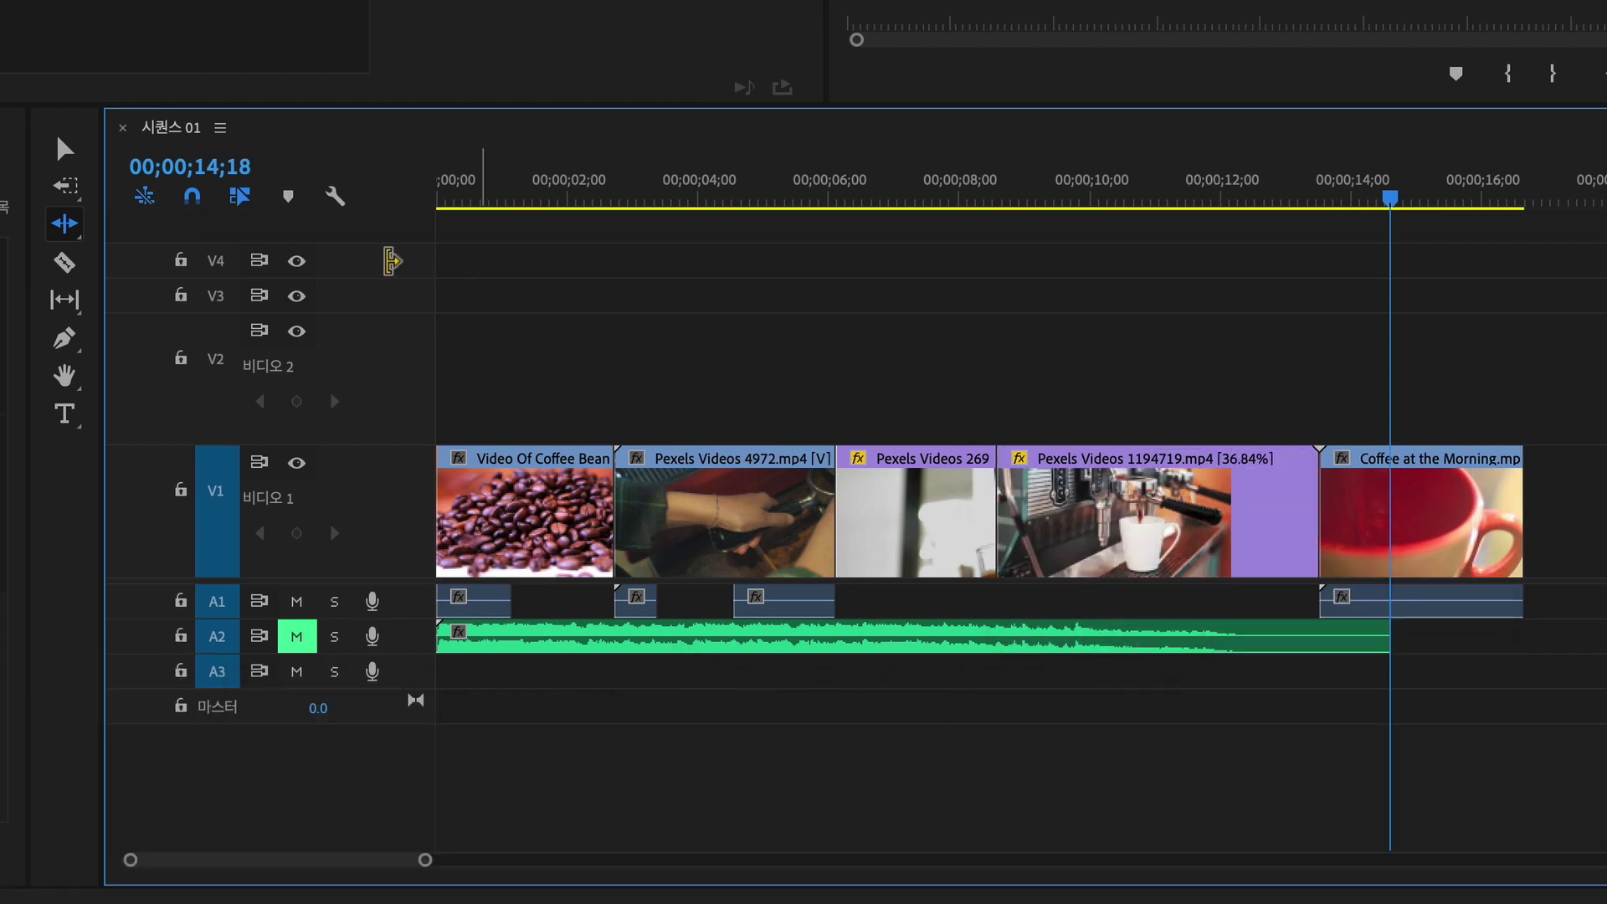
Trim the start of Pexels Videos 1194719.mp4 to about 00;00;11;00 with the Selection tool, restore it, and put the playhead at 00;00;09;18
{"action": "left_click", "coordinate": [72, 157]}
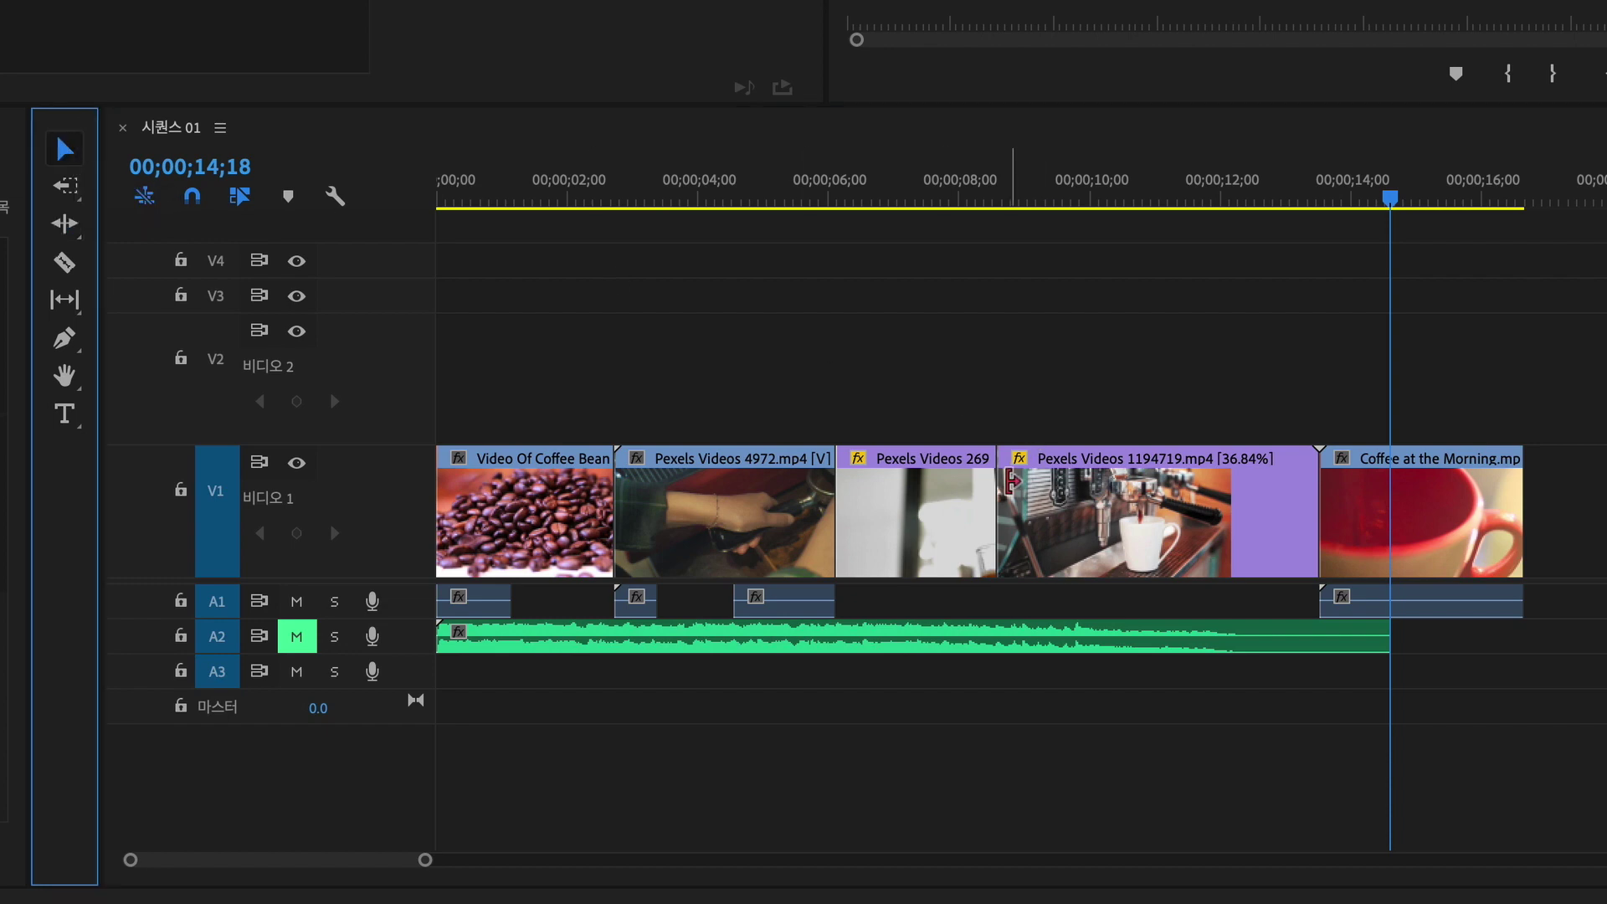
{"action": "left_click_drag", "start_coordinate": [1023, 479], "coordinate": [1169, 483]}
{"action": "left_click_drag", "start_coordinate": [1118, 197], "coordinate": [1167, 205]}
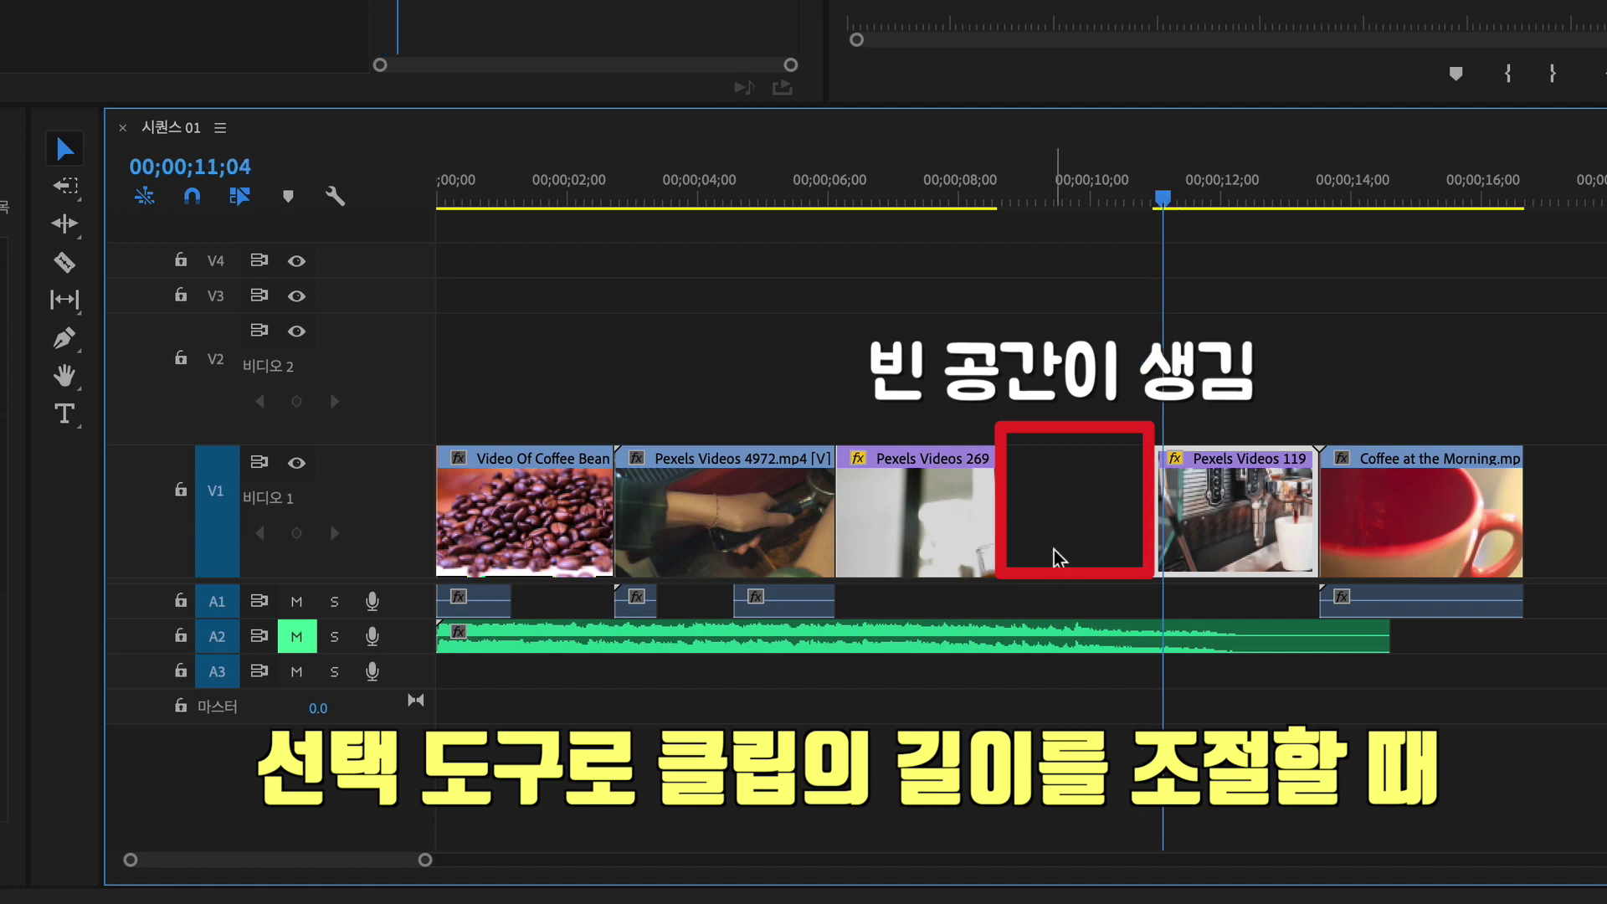
{"action": "left_click", "coordinate": [1064, 196]}
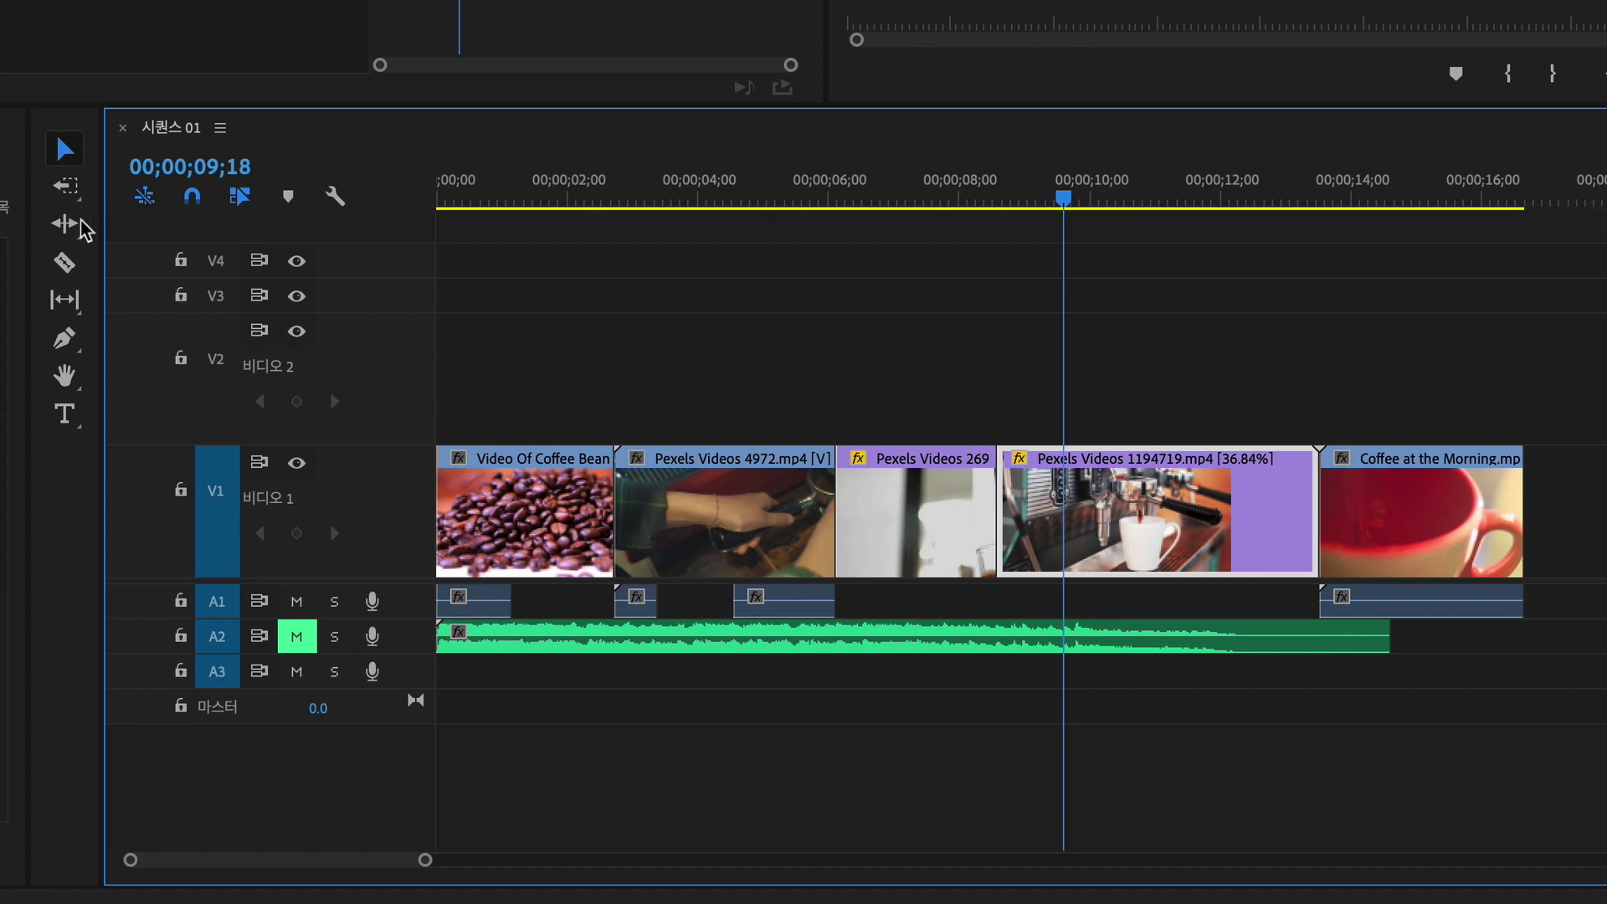
Try shortening Pexels Videos 1194719.mp4 from its start with the Ripple Edit tool, and undo the trim
{"action": "left_click", "coordinate": [67, 224]}
{"action": "left_click", "coordinate": [74, 234]}
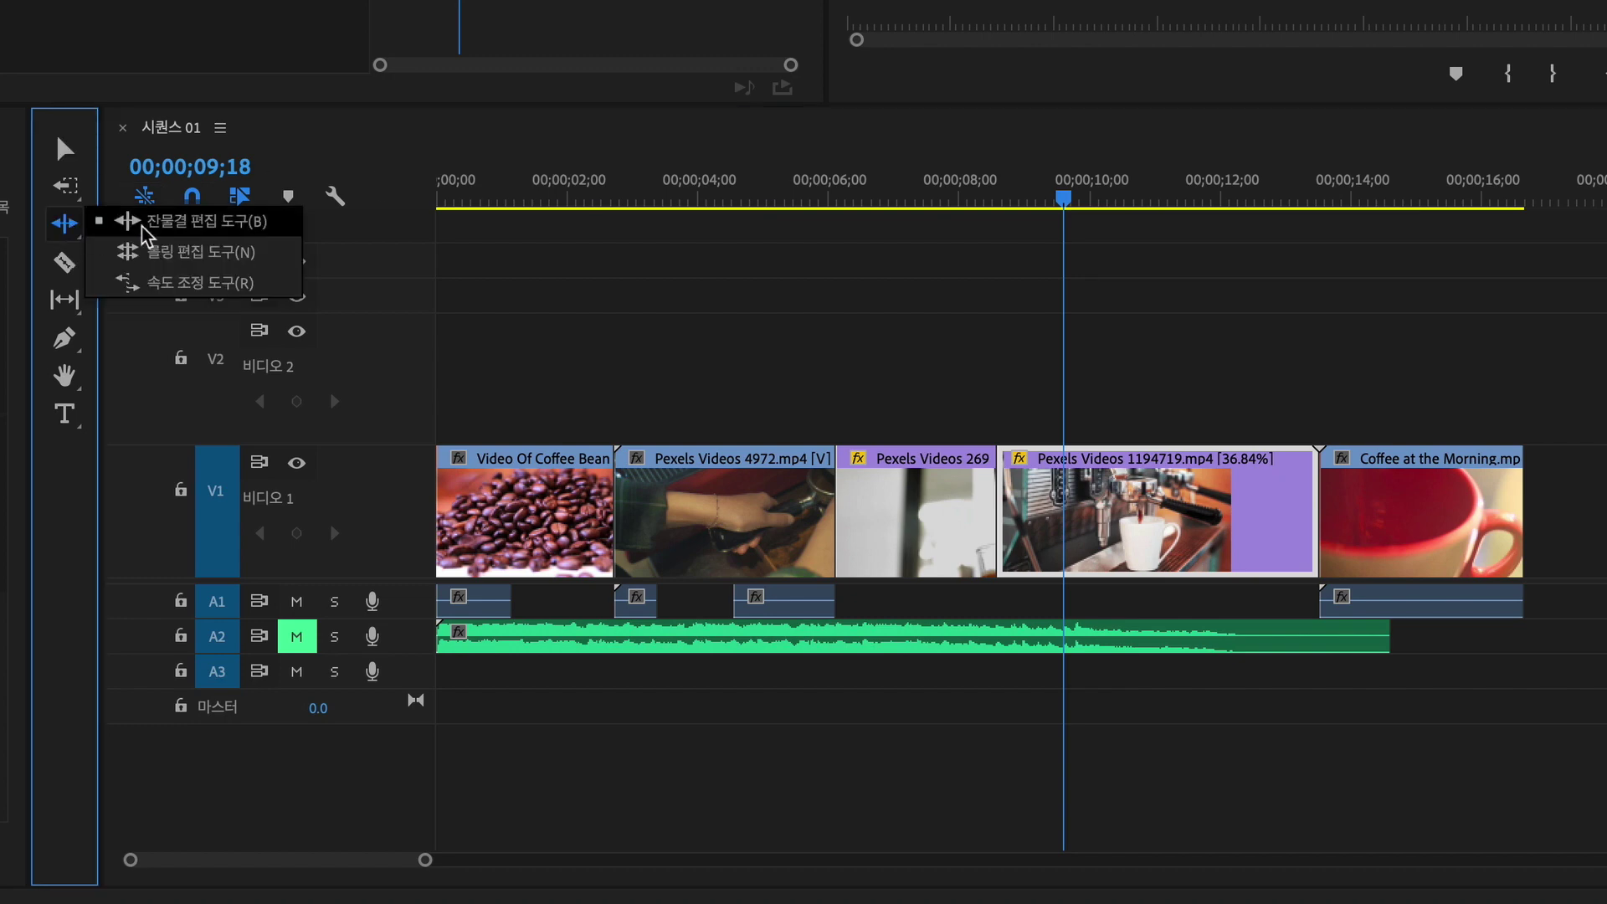
{"action": "left_click", "coordinate": [134, 222]}
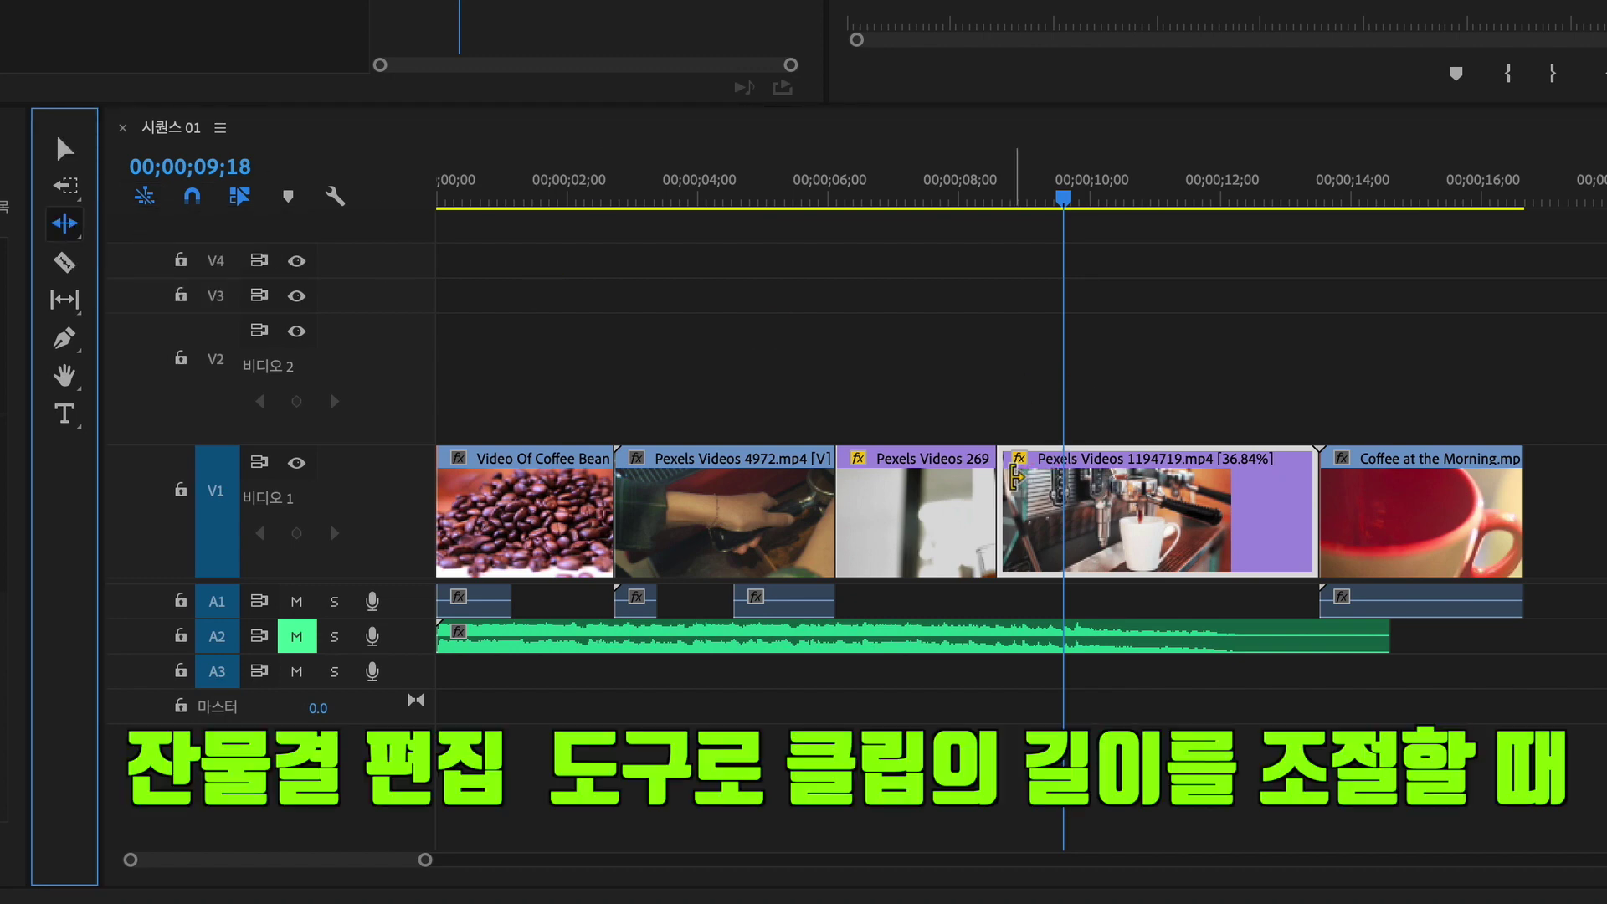
{"action": "left_click_drag", "start_coordinate": [1015, 477], "coordinate": [1128, 477]}
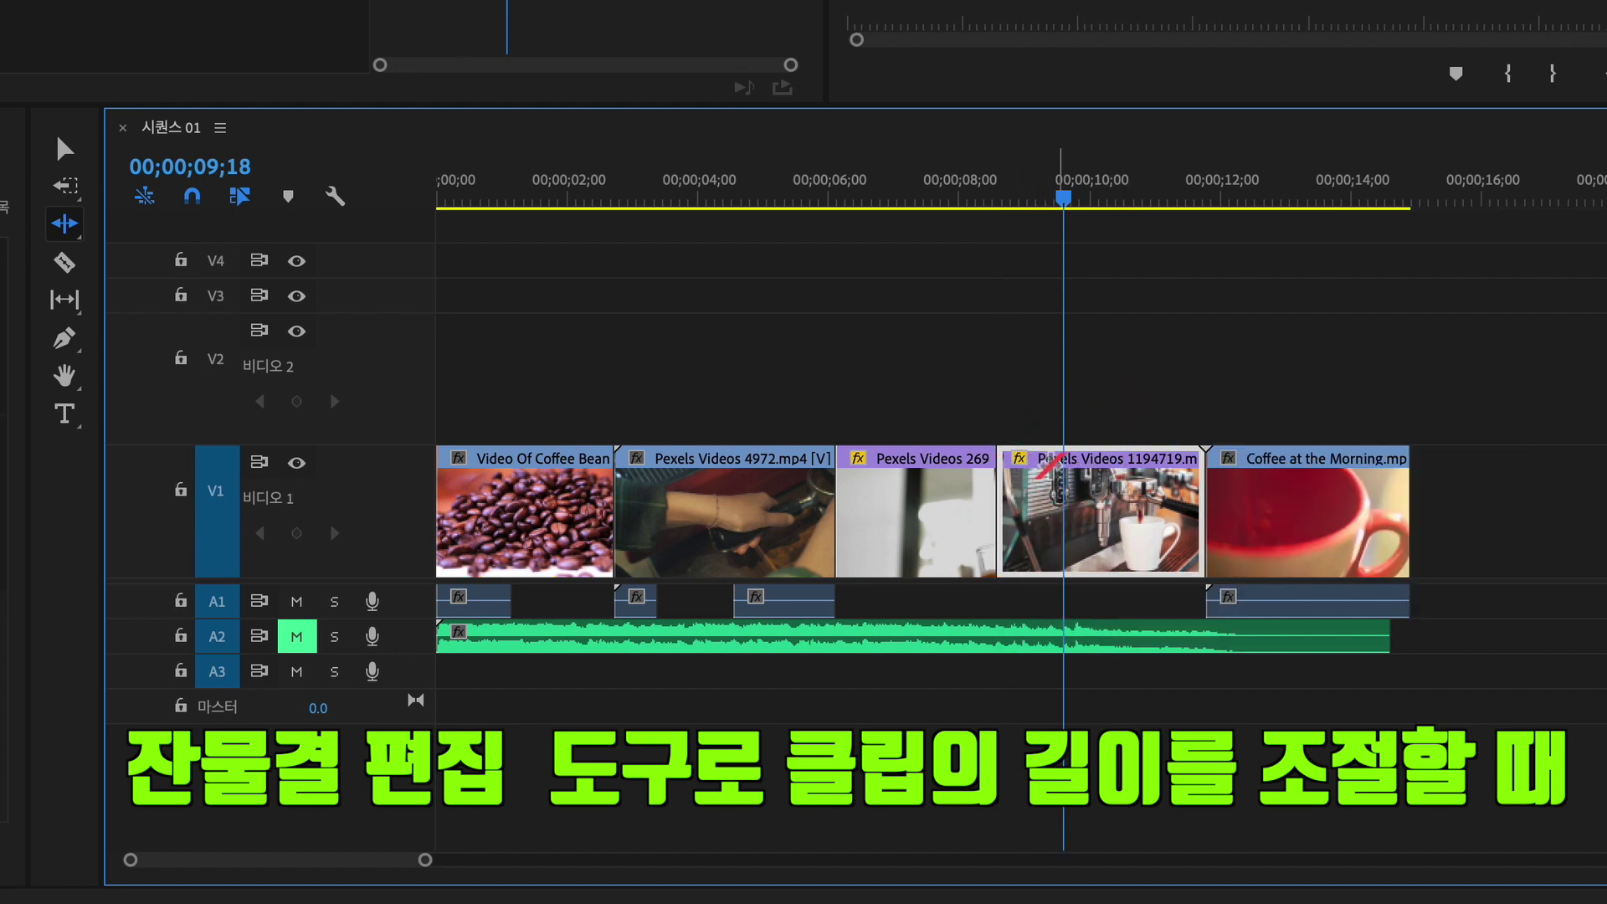
{"action": "key", "text": "ctrl+z"}
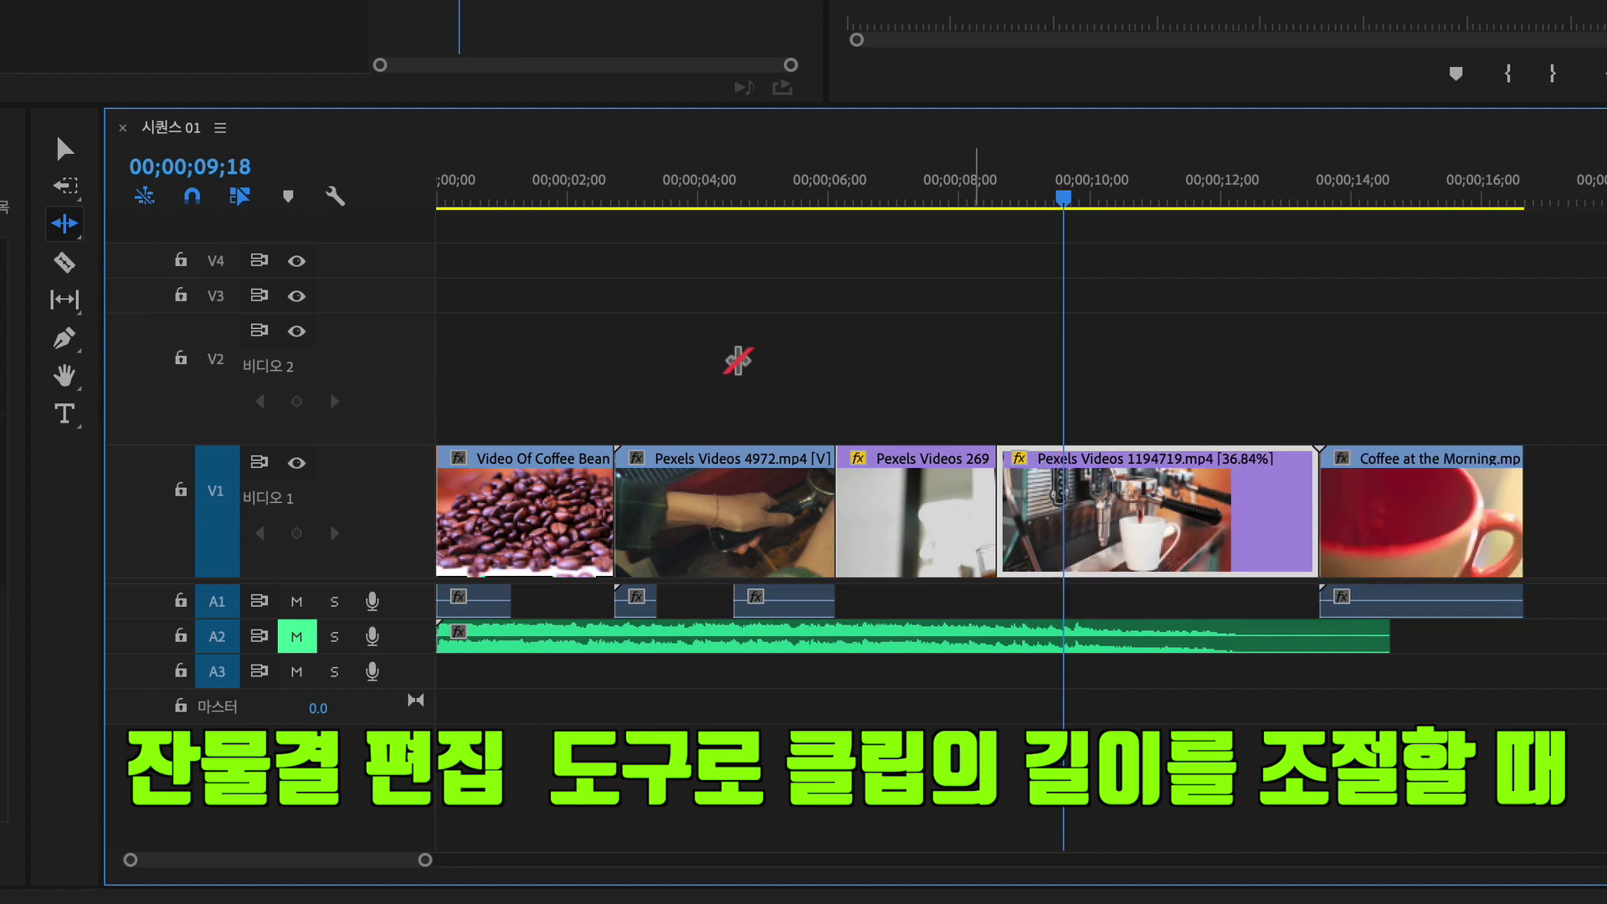
Try shortening the end of Pexels Videos 2694.mp4 with the Ripple Edit tool, and undo the trim
{"action": "left_click", "coordinate": [84, 227]}
{"action": "left_click", "coordinate": [84, 228]}
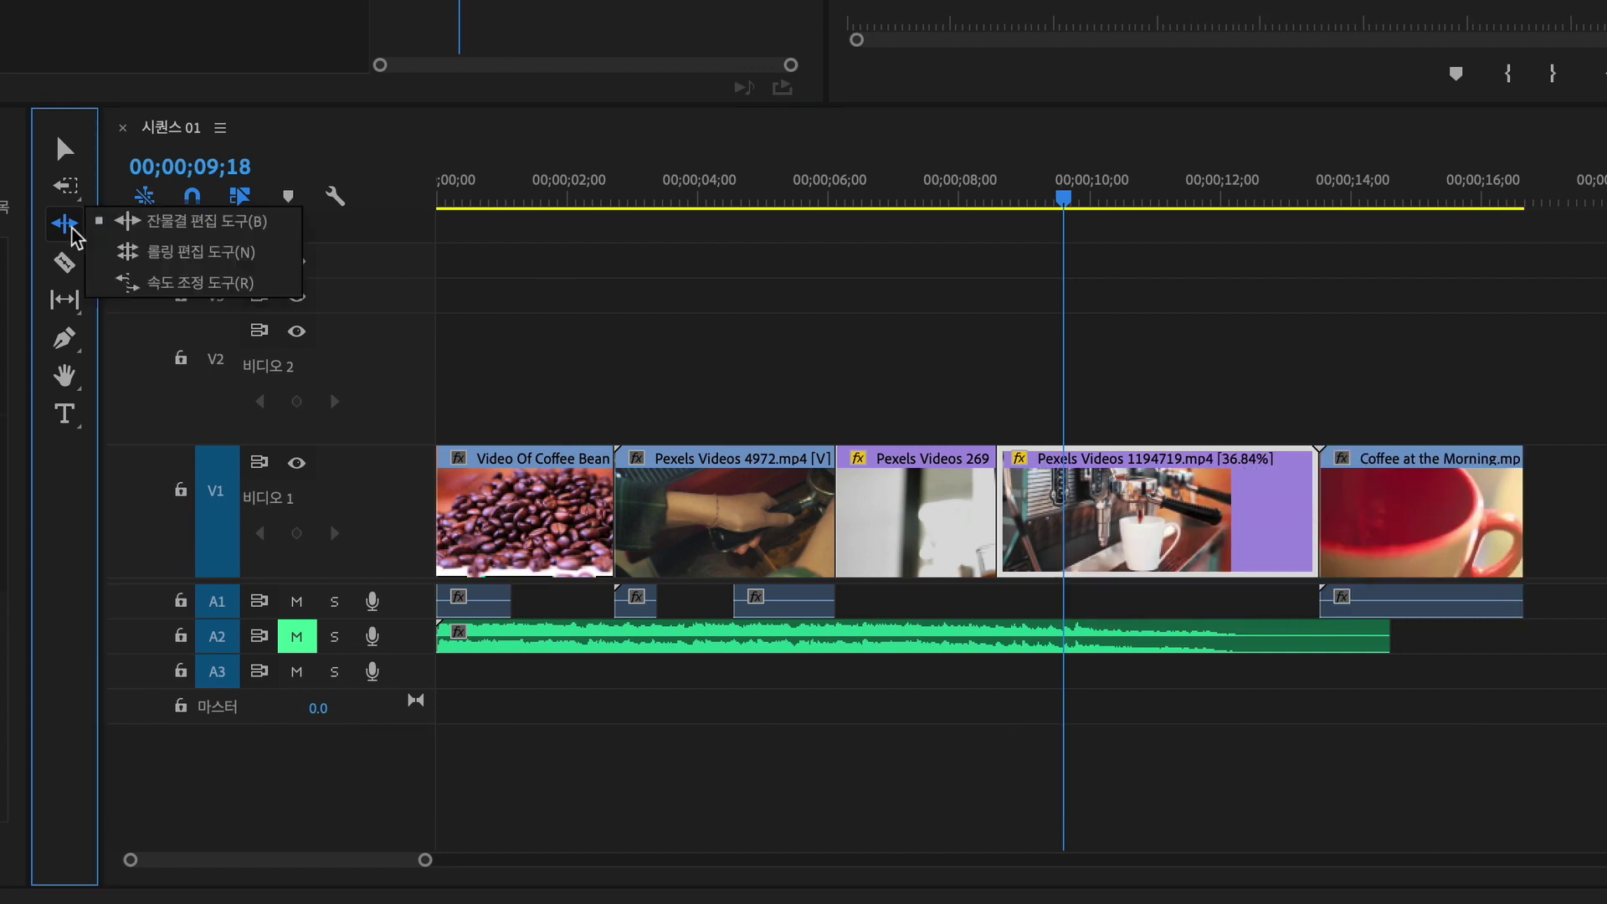
{"action": "left_click", "coordinate": [125, 222]}
{"action": "left_click_drag", "start_coordinate": [995, 502], "coordinate": [914, 506]}
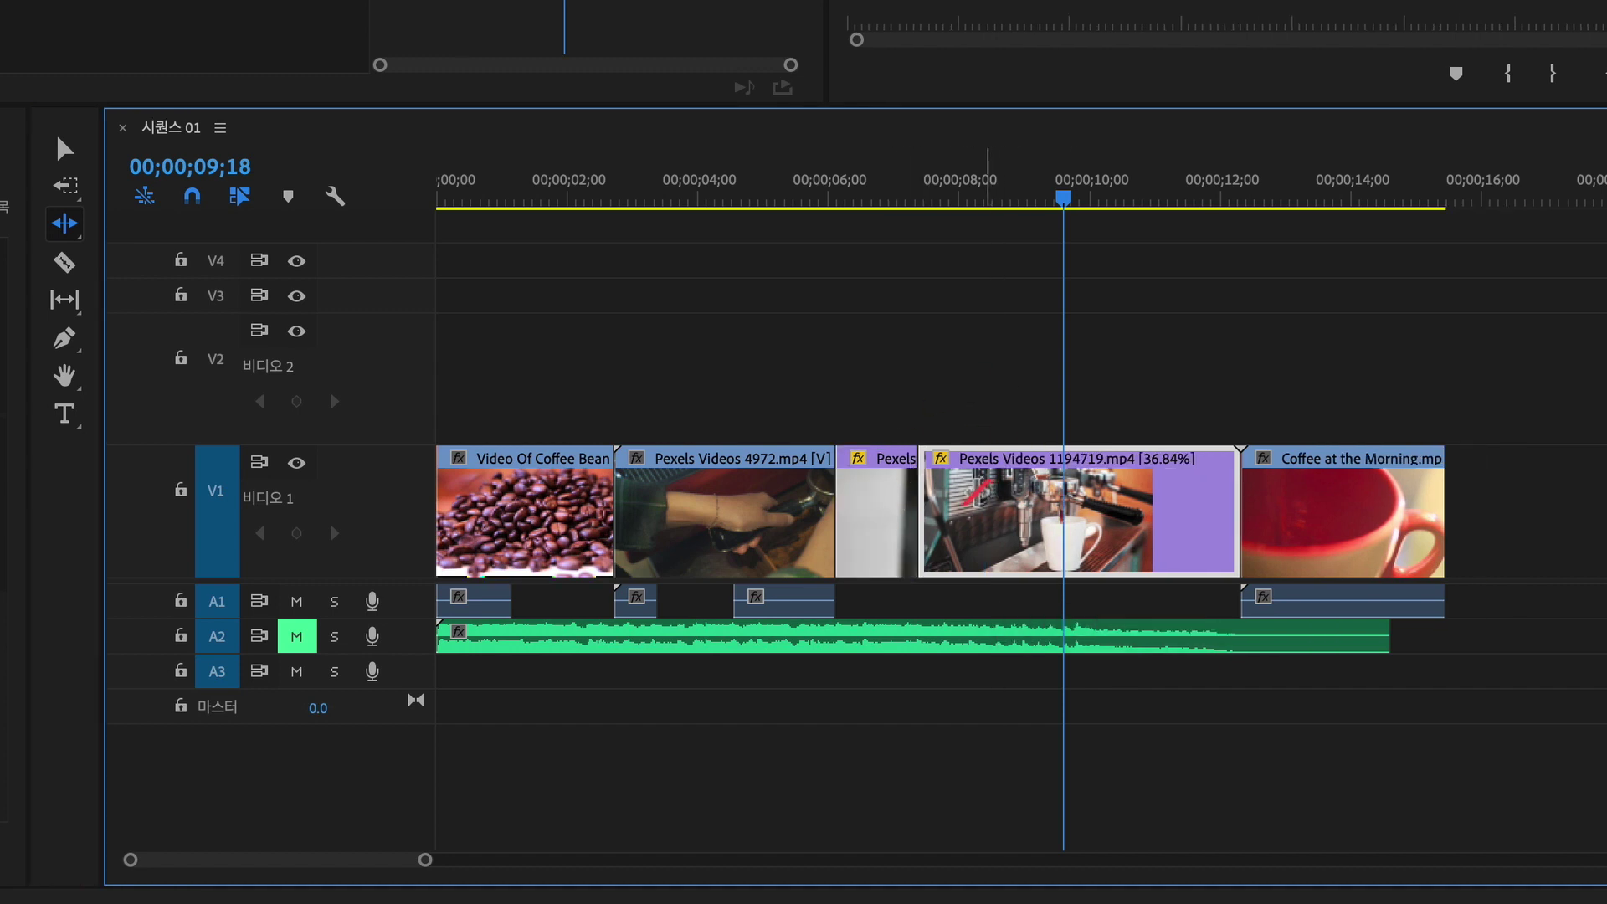
{"action": "key", "text": "ctrl+z"}
Move the playhead to 00;00;08;01
{"action": "left_click_drag", "start_coordinate": [987, 174], "coordinate": [962, 188]}
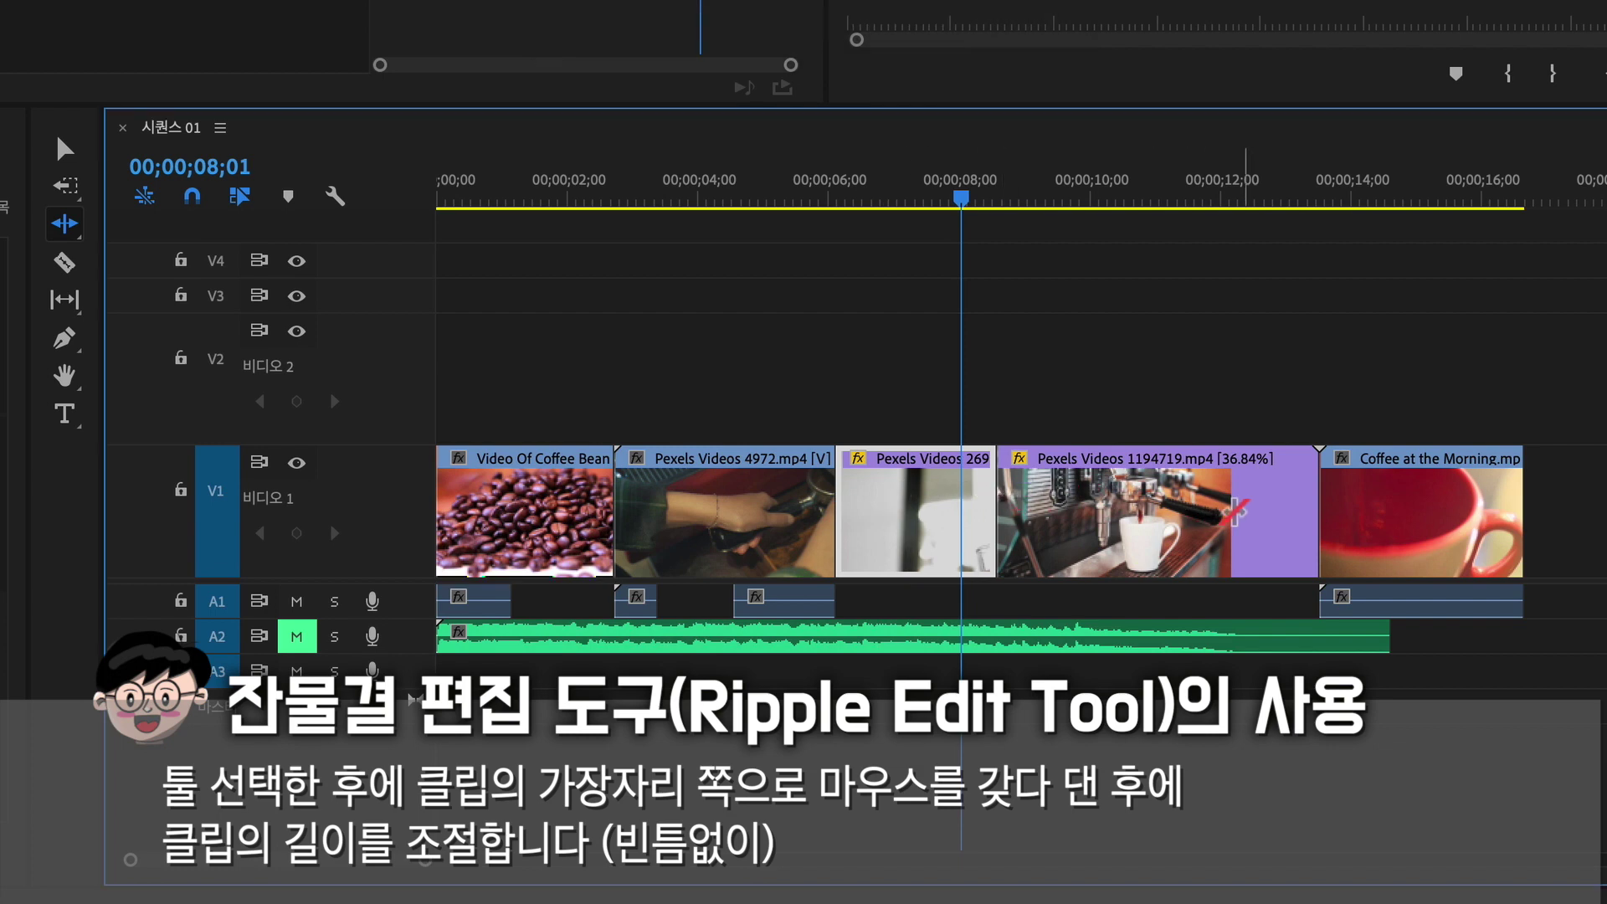
Try moving the cut between Pexels Videos 2694.mp4 and Pexels Videos 1194719.mp4 earlier with the Rolling Edit tool, and undo it
{"action": "left_click", "coordinate": [65, 223]}
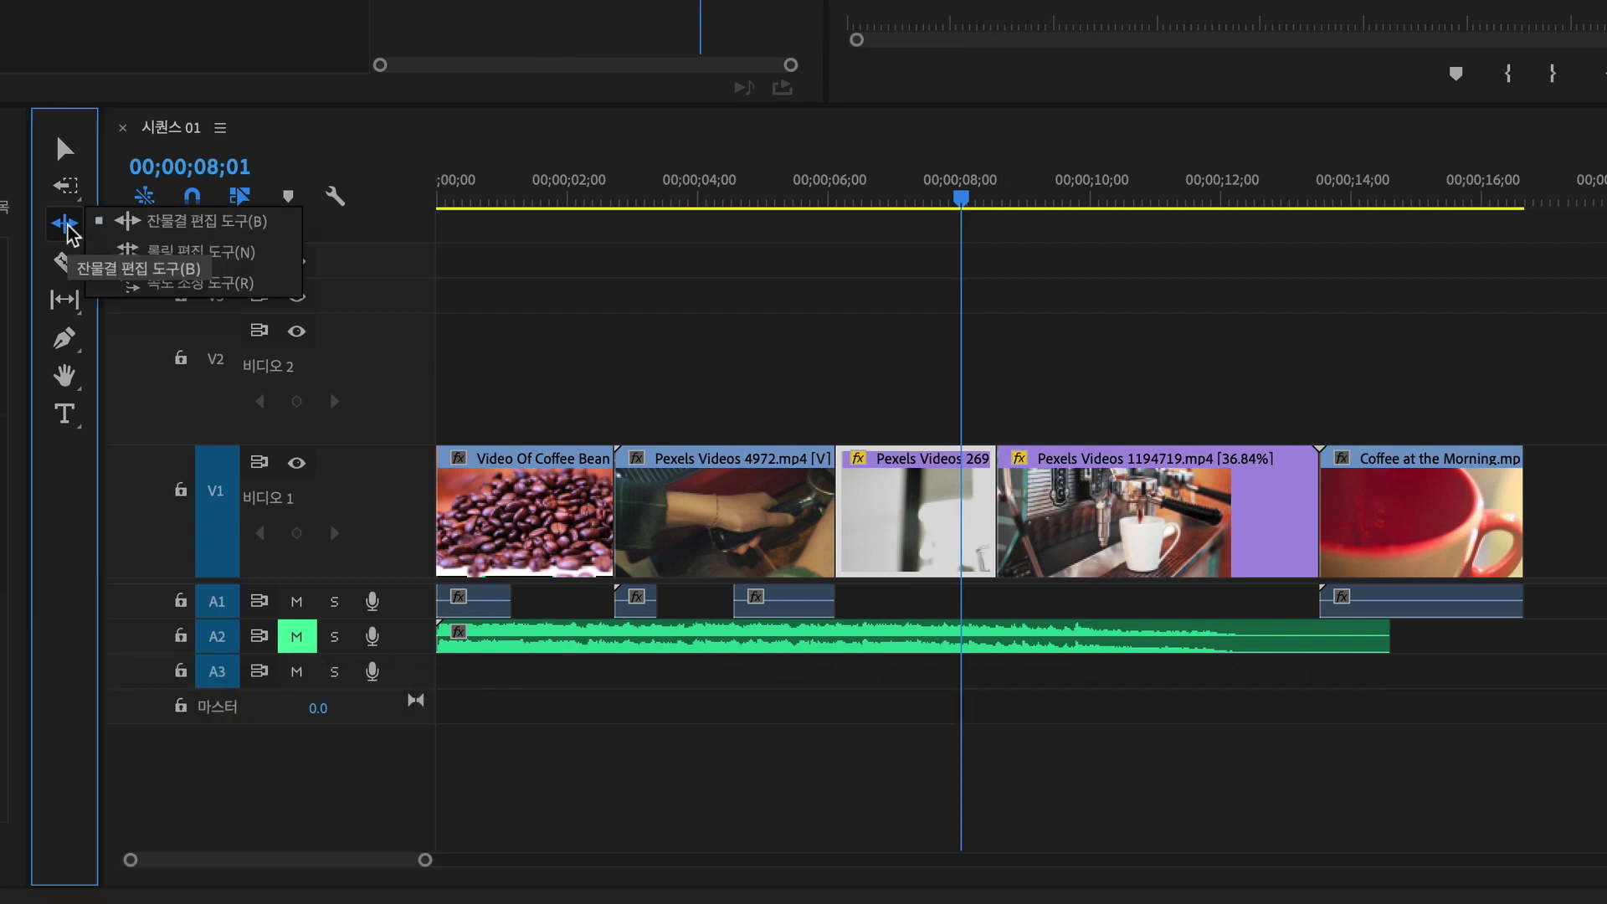
{"action": "left_click", "coordinate": [232, 263]}
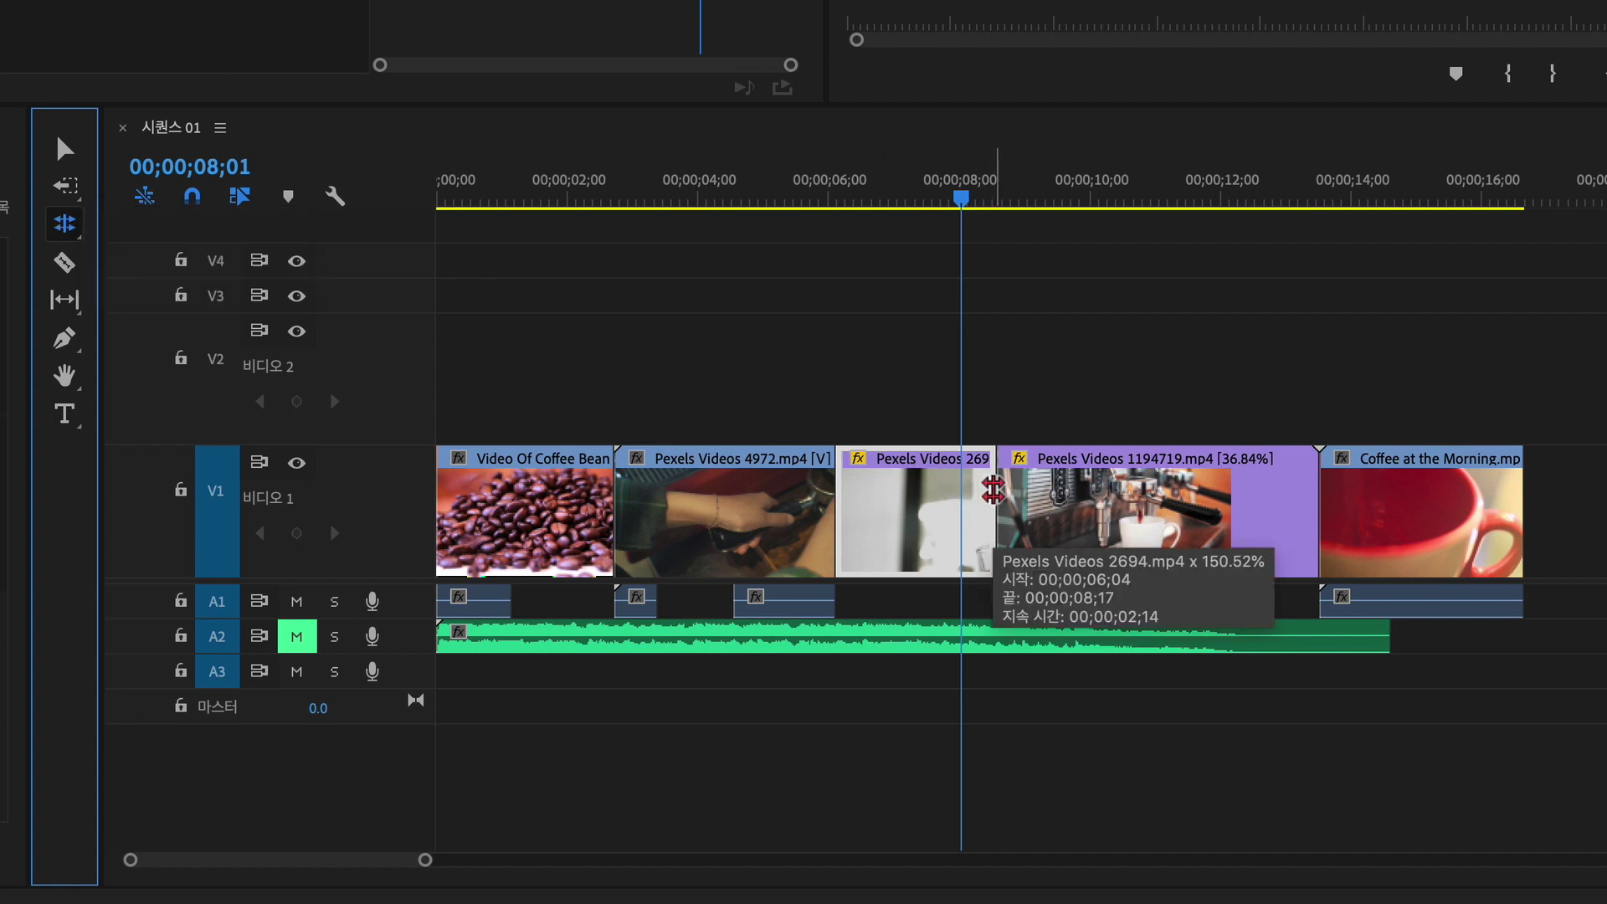
{"action": "left_click", "coordinate": [993, 490]}
{"action": "left_click_drag", "start_coordinate": [995, 490], "coordinate": [921, 490]}
{"action": "key", "text": "ctrl+z"}
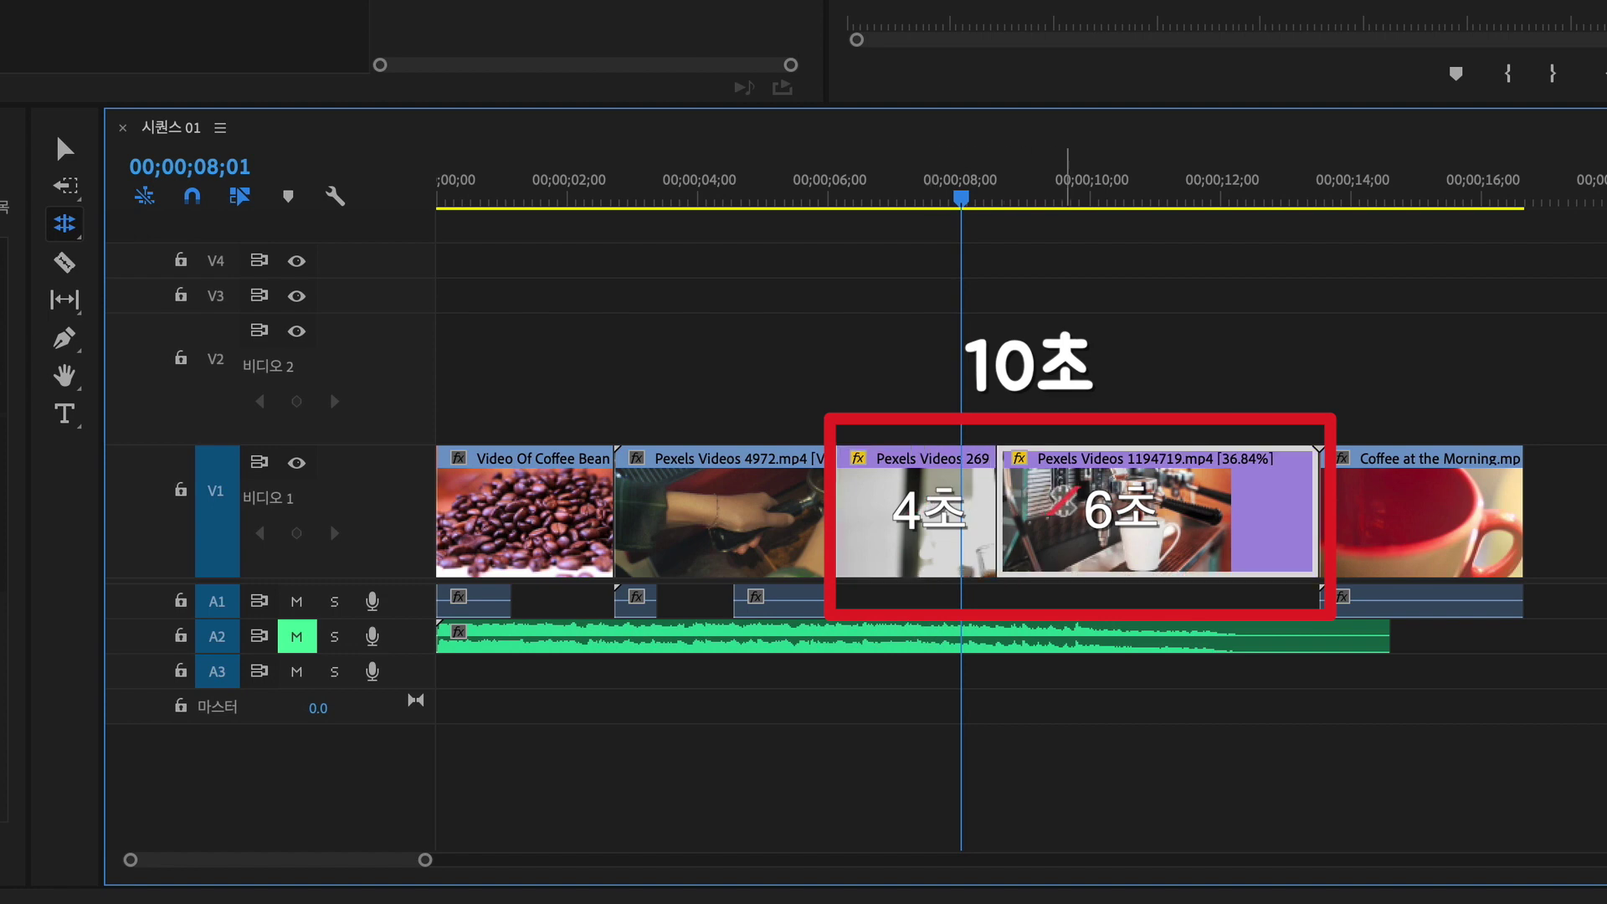
Roll the cut between Pexels Videos 2694.mp4 and Pexels Videos 1194719.mp4 to about 00;00;07;08, and roll it back to its original position
{"action": "left_click_drag", "start_coordinate": [994, 500], "coordinate": [911, 497]}
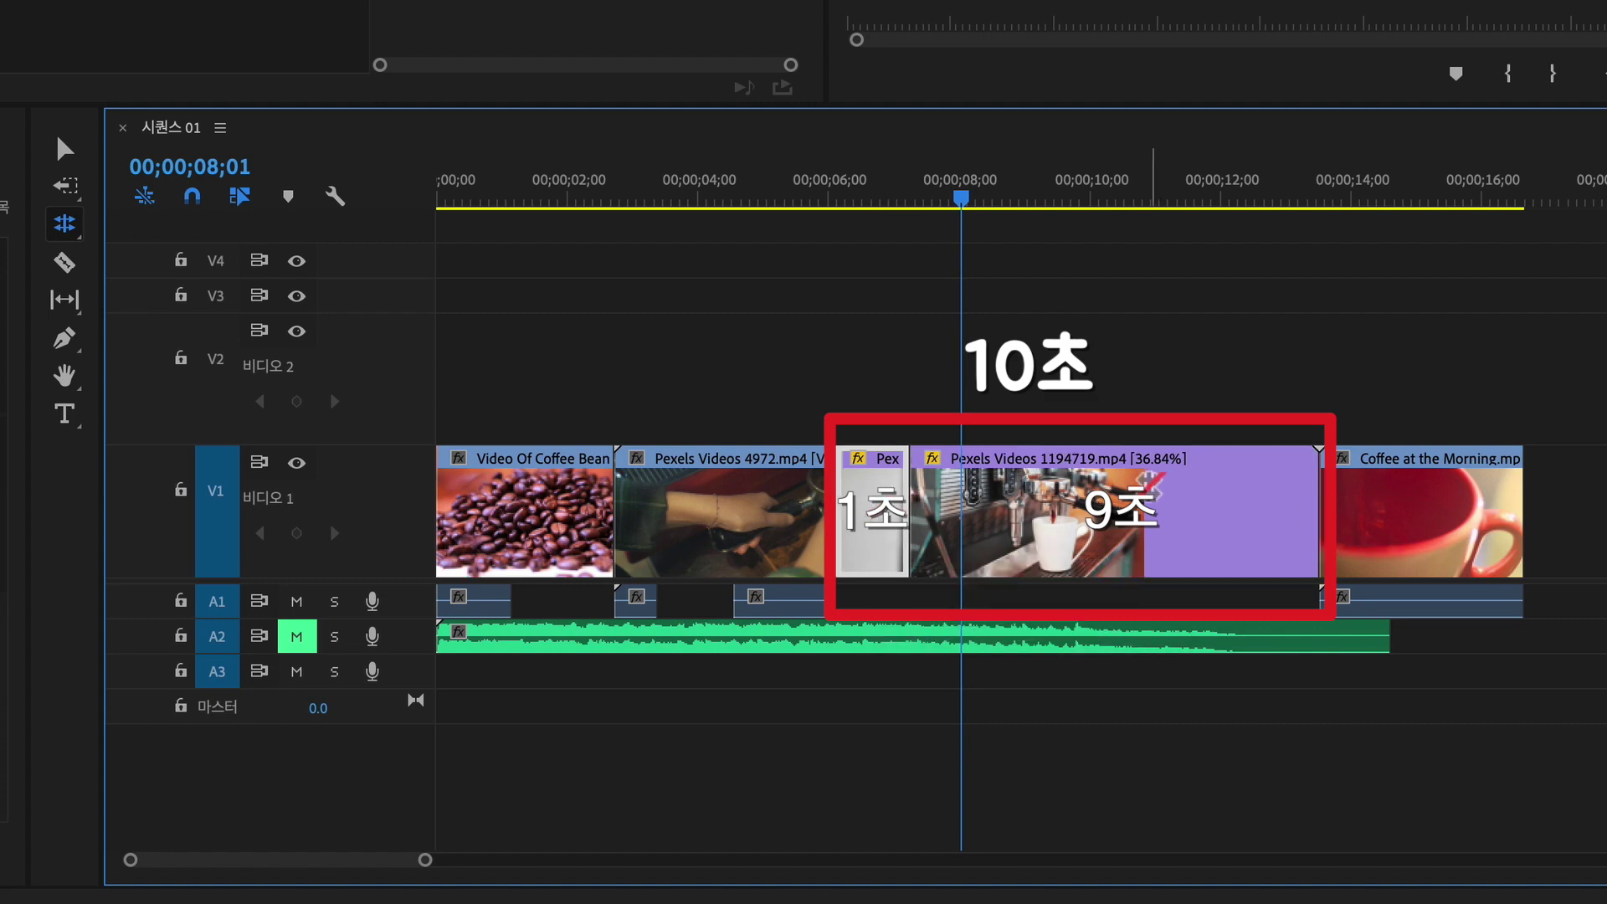
{"action": "left_click", "coordinate": [1153, 484]}
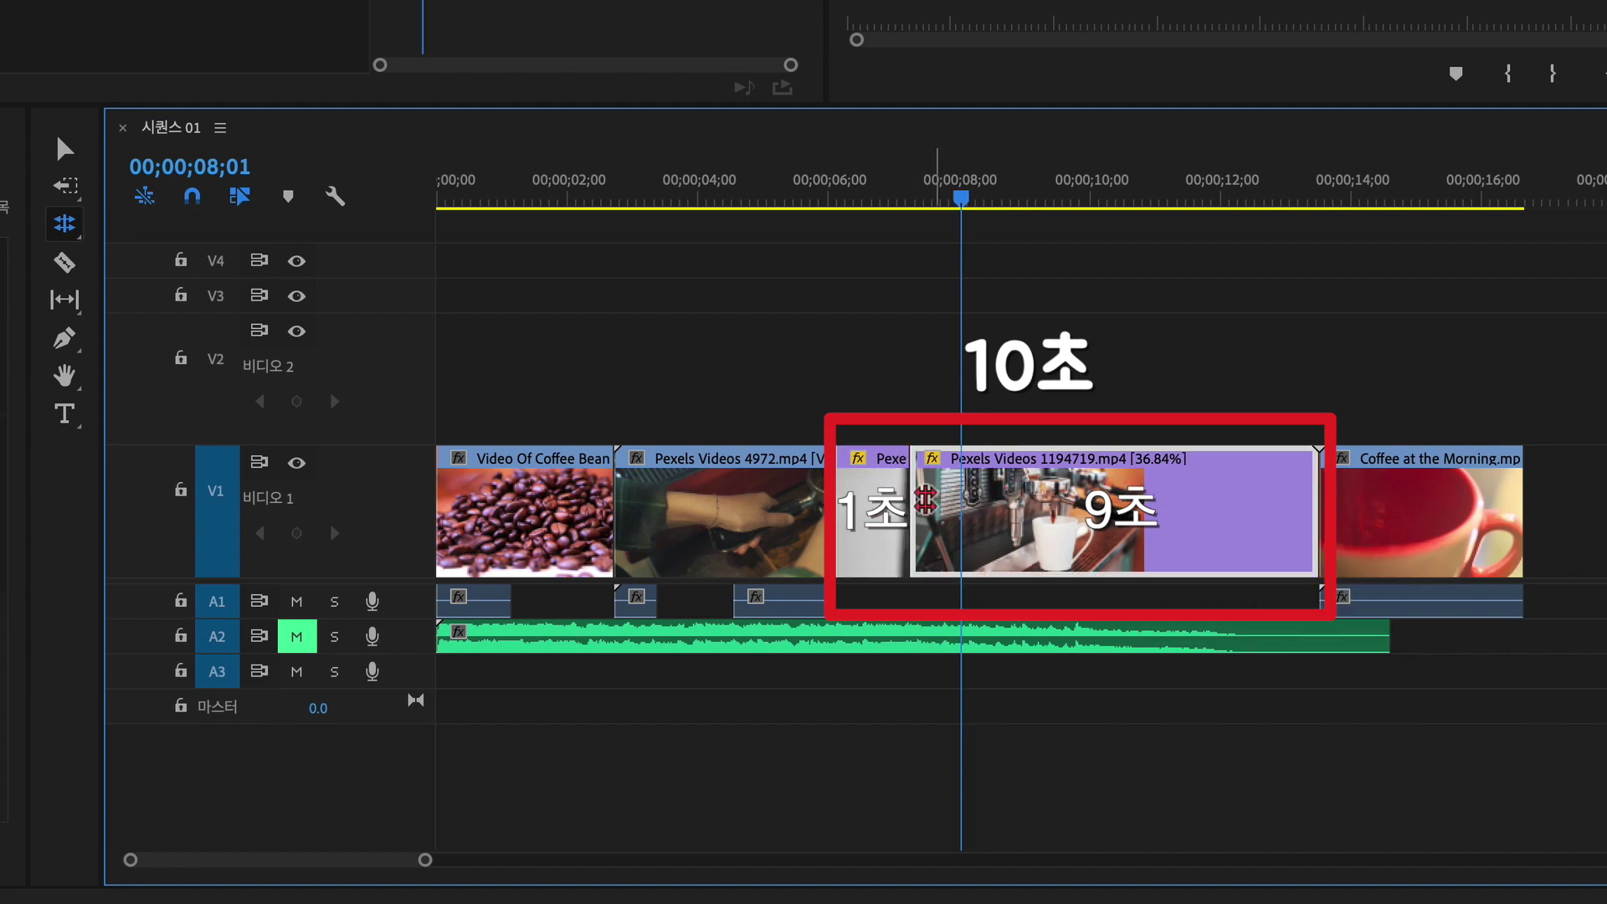
{"action": "left_click_drag", "start_coordinate": [919, 502], "coordinate": [998, 502]}
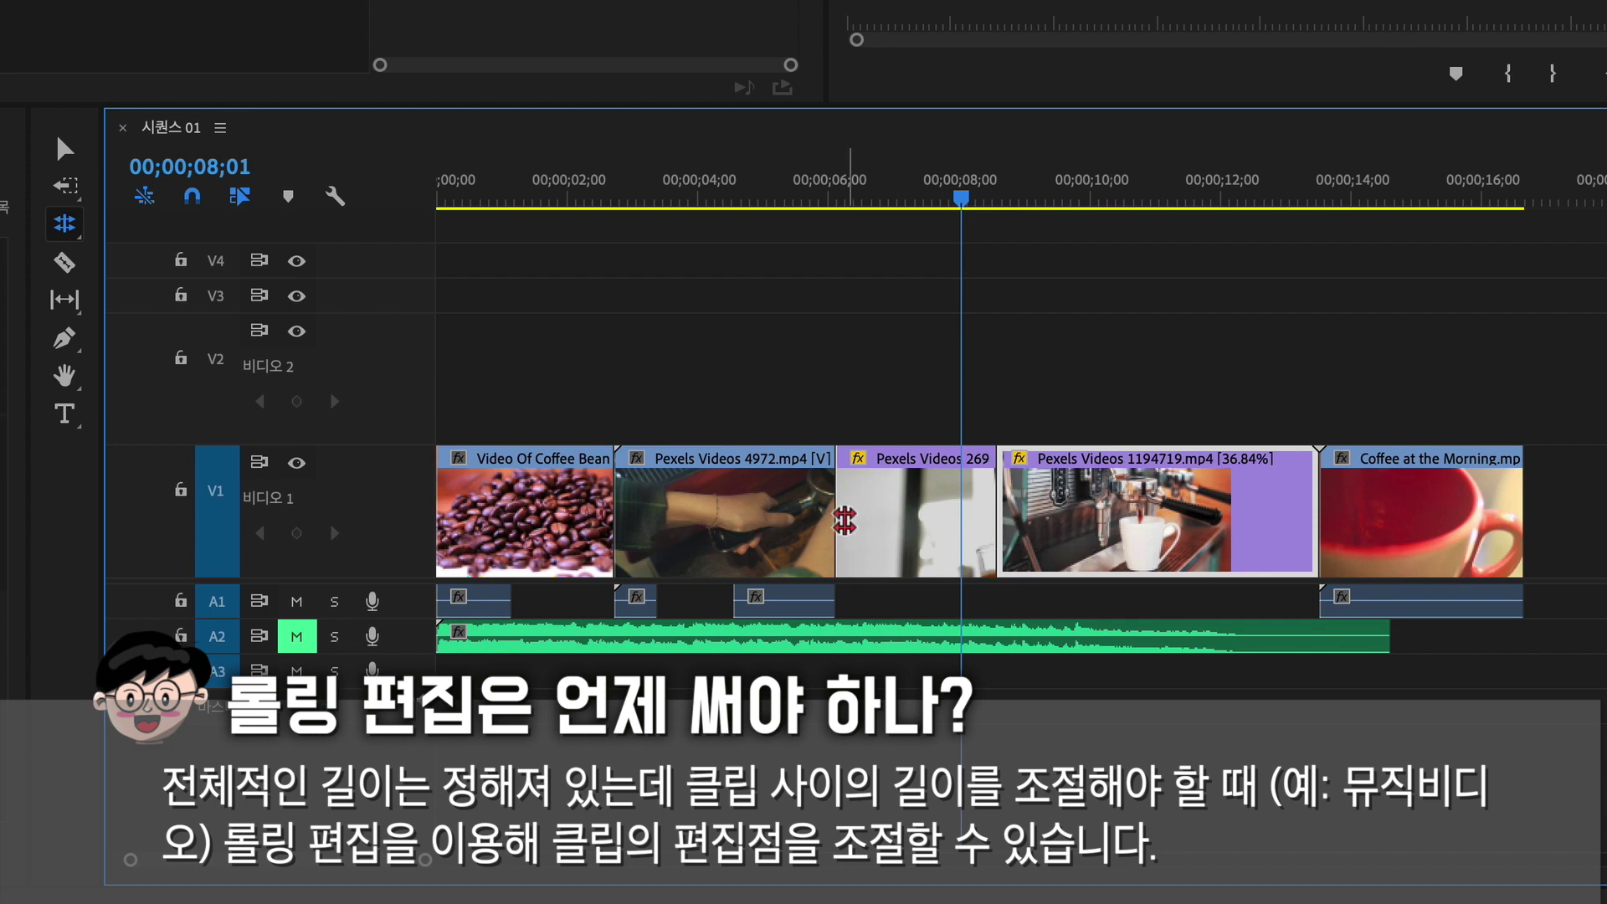
Try rolling the cut between Pexels Videos 4972.mp4 and Pexels Videos 2694.mp4 earlier and later, and restore its original position
{"action": "left_click_drag", "start_coordinate": [836, 514], "coordinate": [752, 515]}
{"action": "left_click_drag", "start_coordinate": [725, 515], "coordinate": [910, 515]}
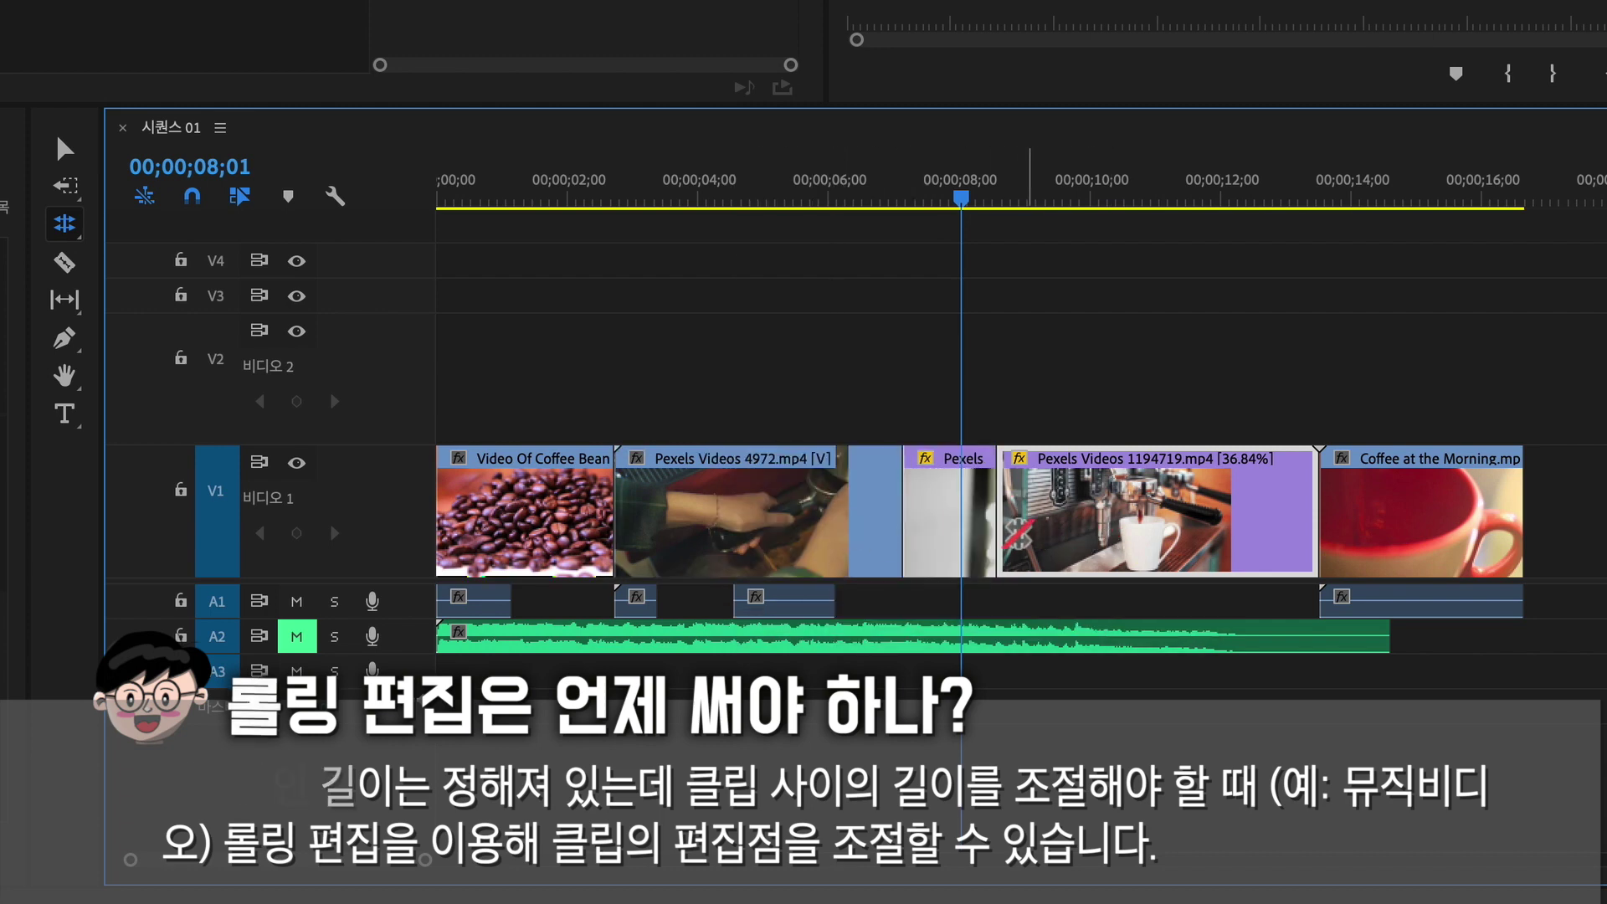
{"action": "key", "text": "ctrl+z"}
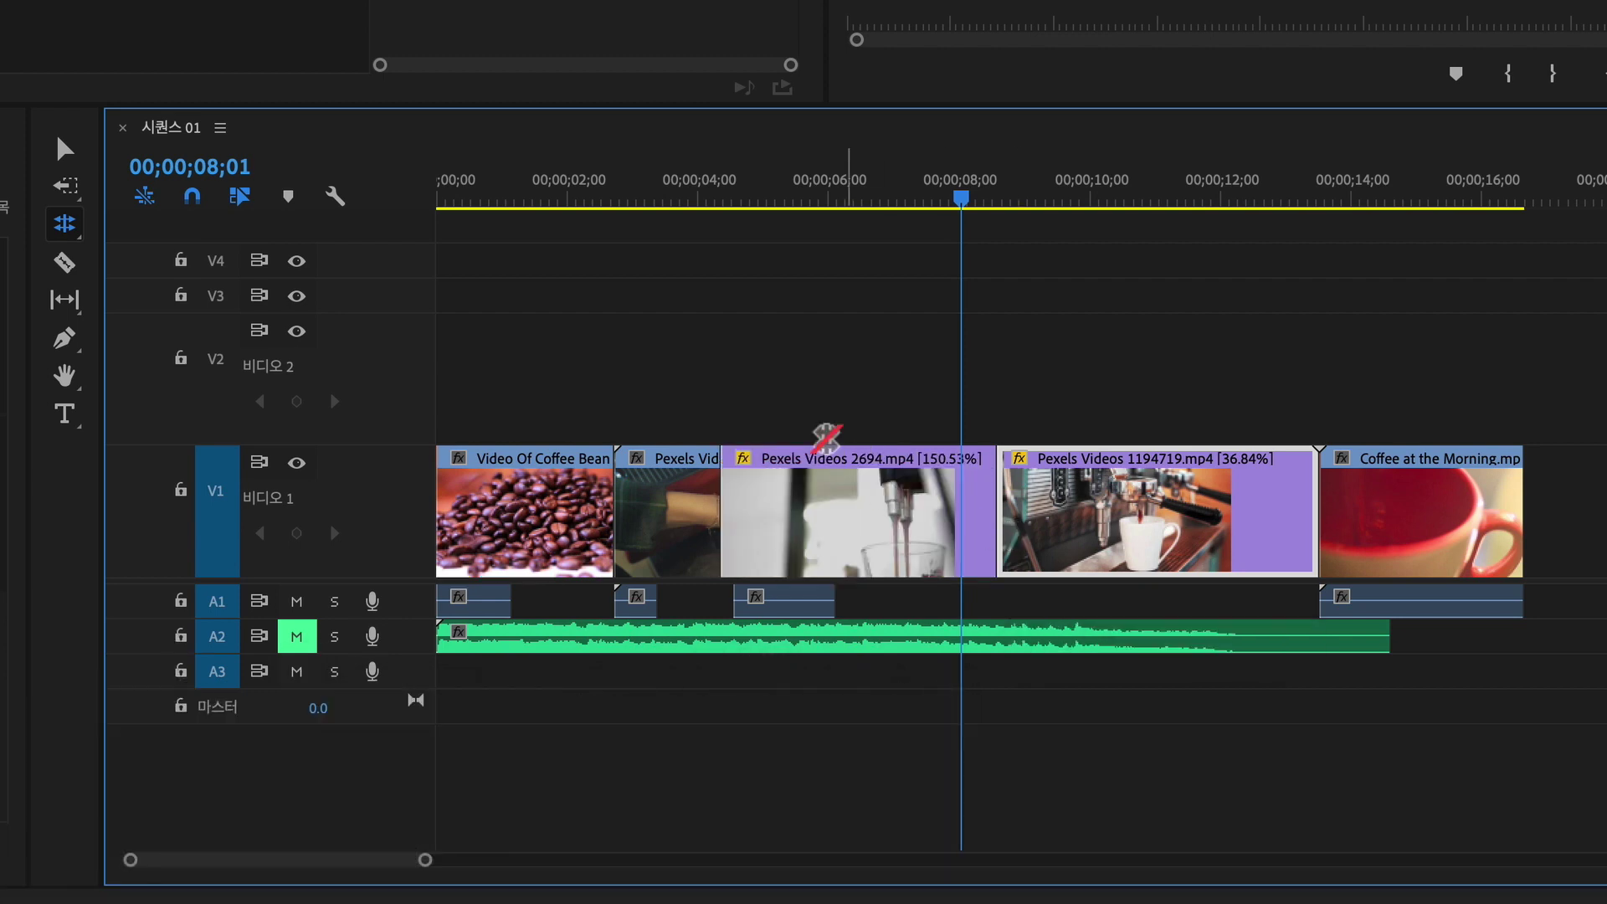
{"action": "key", "text": "ctrl+shift+z"}
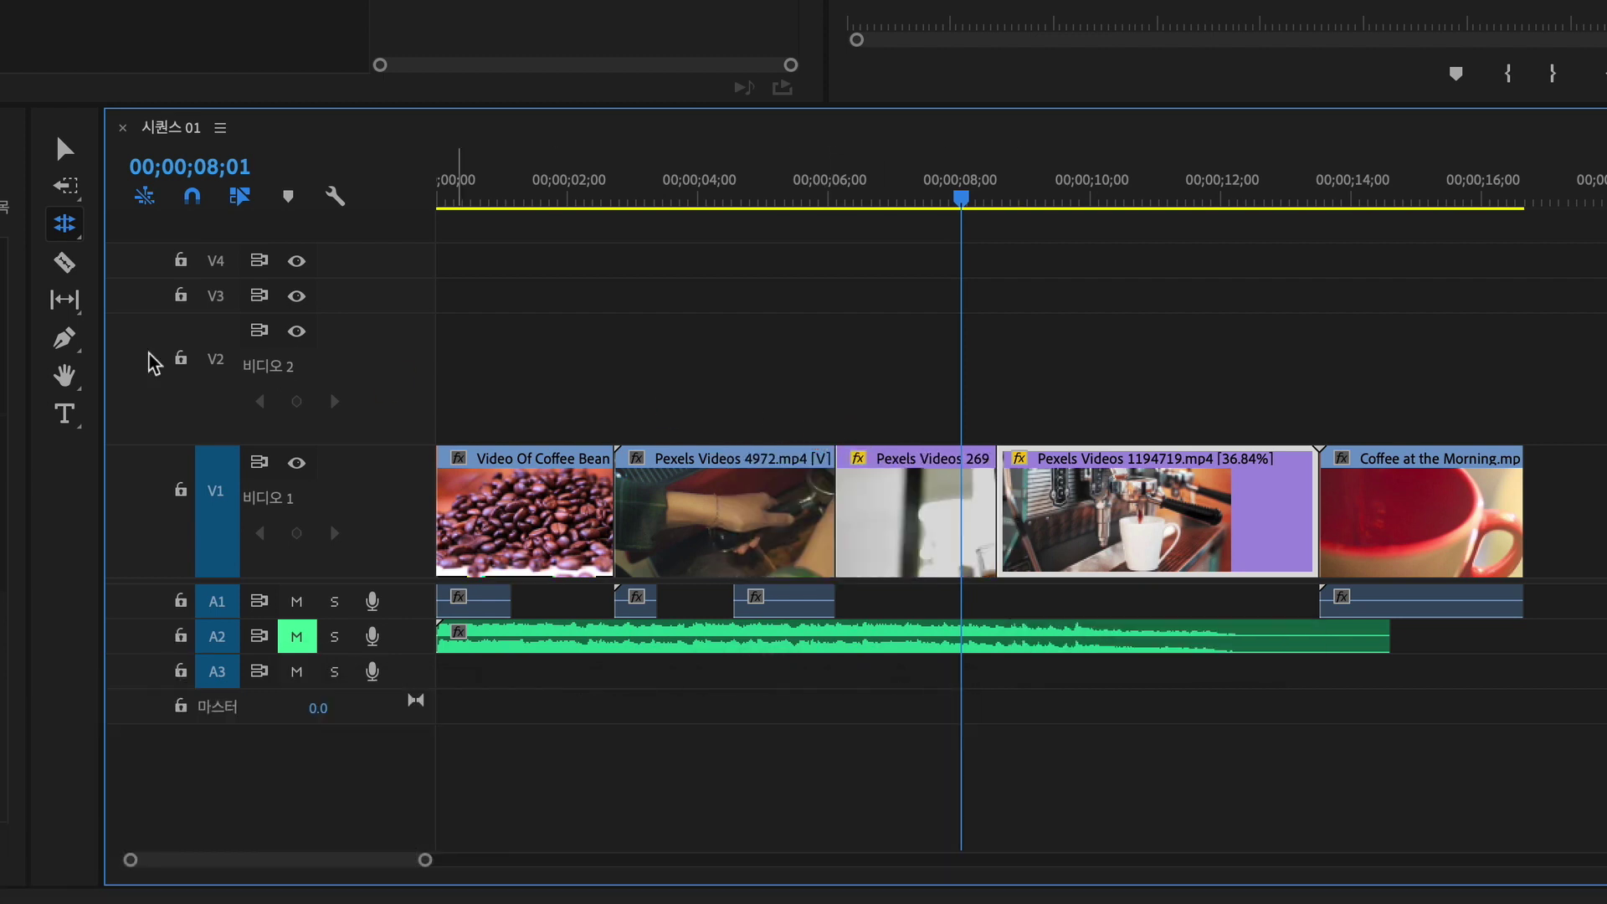
Split Pexels Videos 4972.mp4 about 4.5 seconds into the sequence with the Razor tool, and select its pieces separately
{"action": "left_click", "coordinate": [73, 268]}
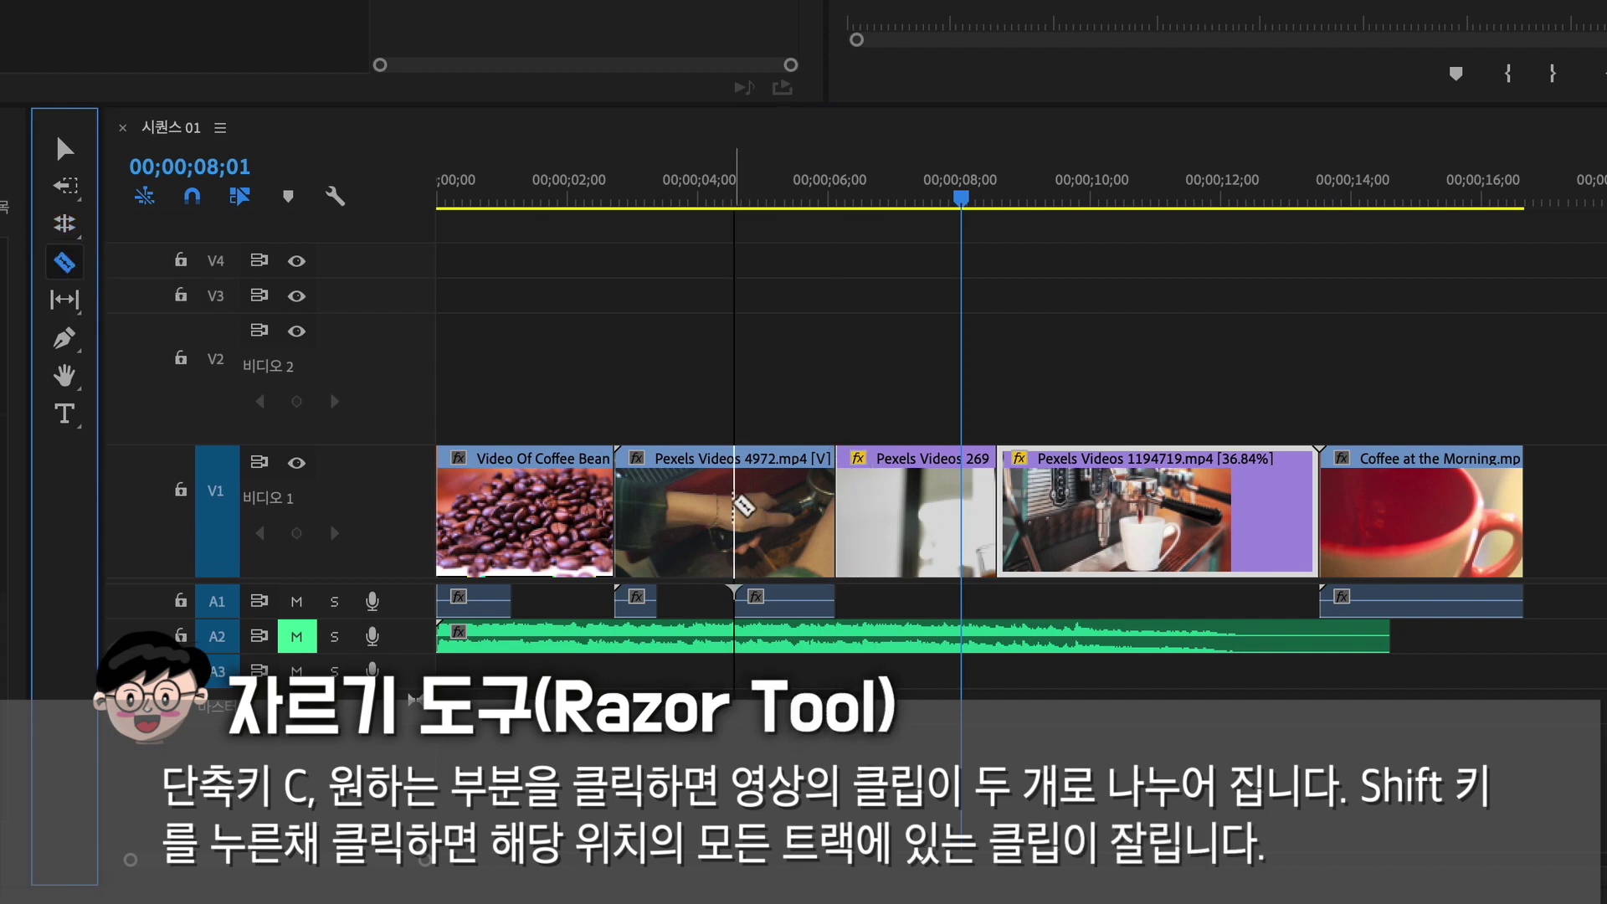
{"action": "left_click", "coordinate": [737, 509]}
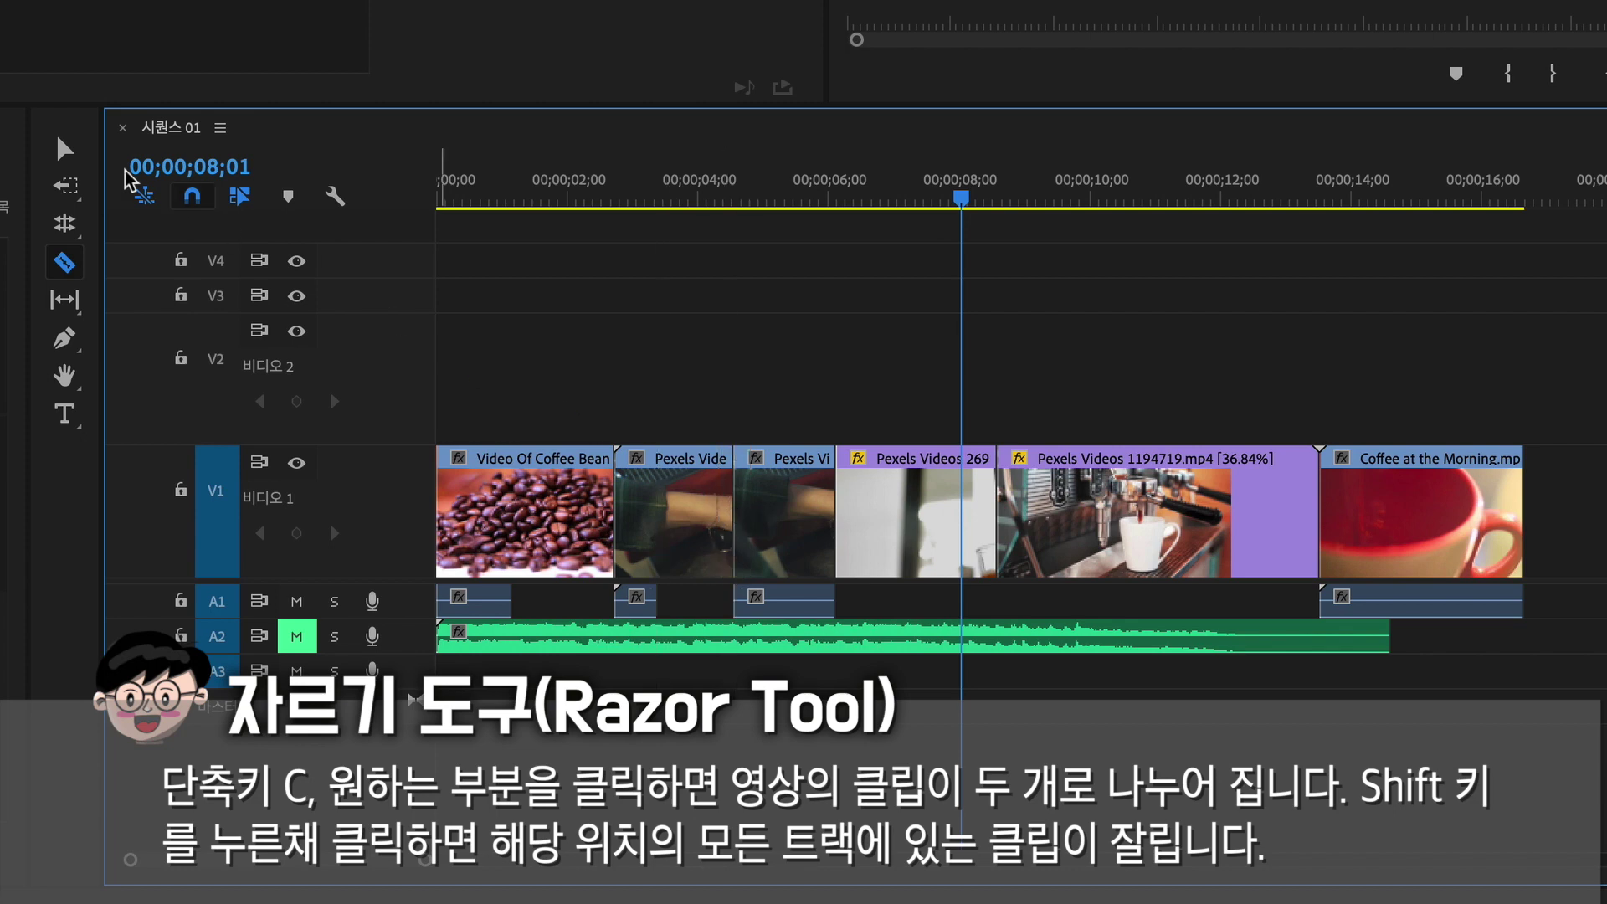
{"action": "left_click", "coordinate": [67, 150]}
{"action": "left_click", "coordinate": [710, 554]}
{"action": "left_click", "coordinate": [816, 545]}
{"action": "left_click", "coordinate": [717, 531]}
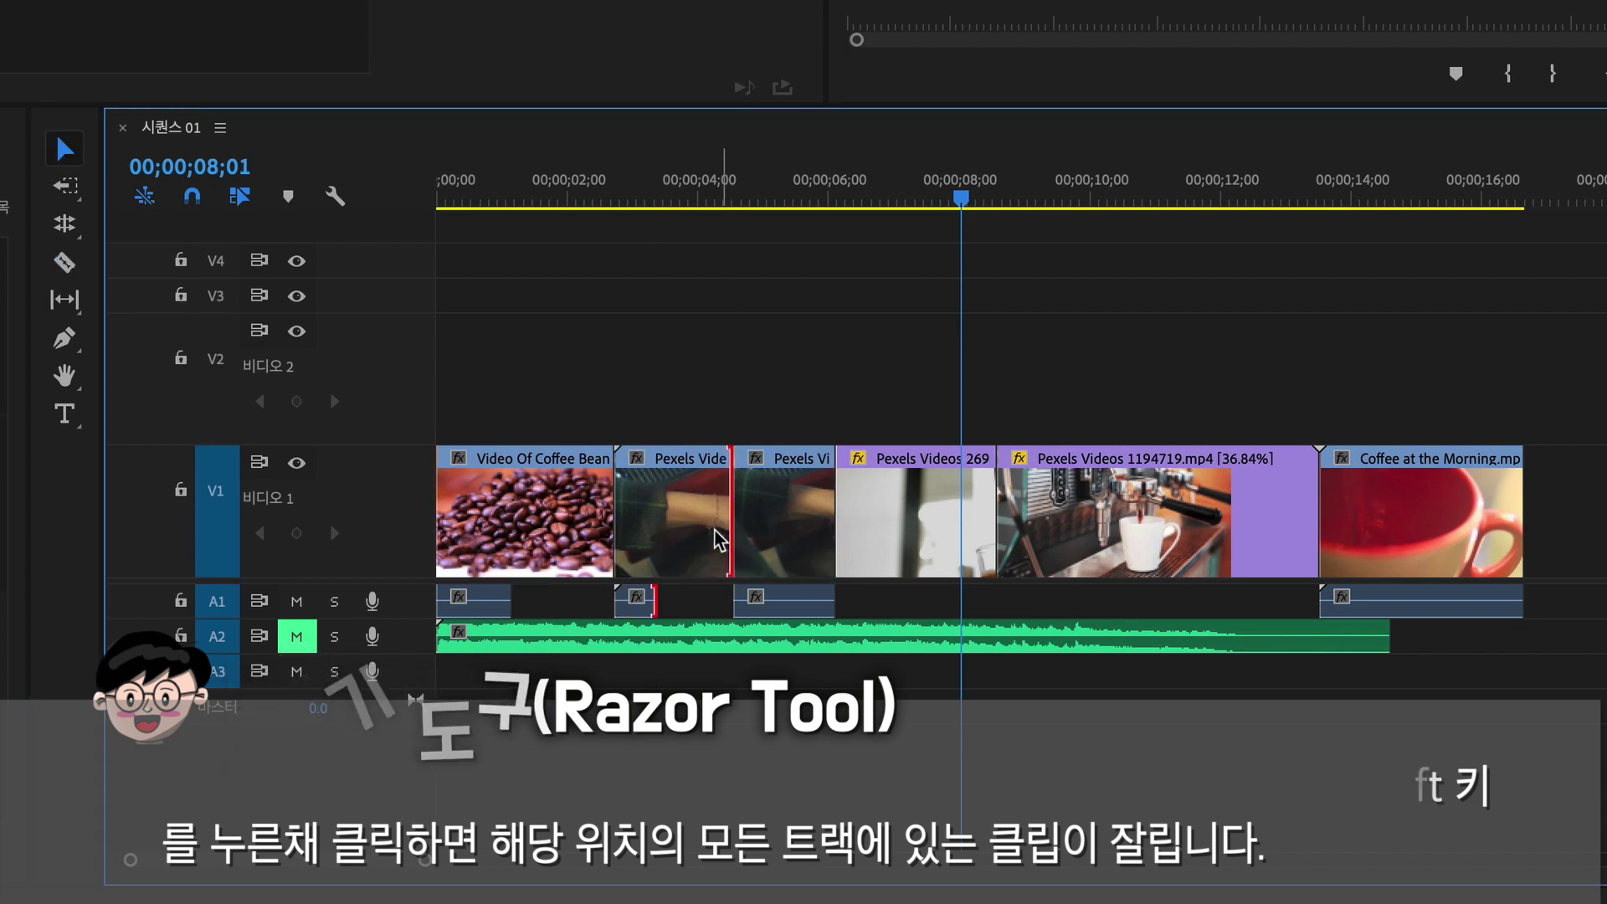
Switch to the Razor tool and back to the Selection tool, and select the first piece of Pexels Videos 4972.mp4 again
{"action": "left_click", "coordinate": [74, 266]}
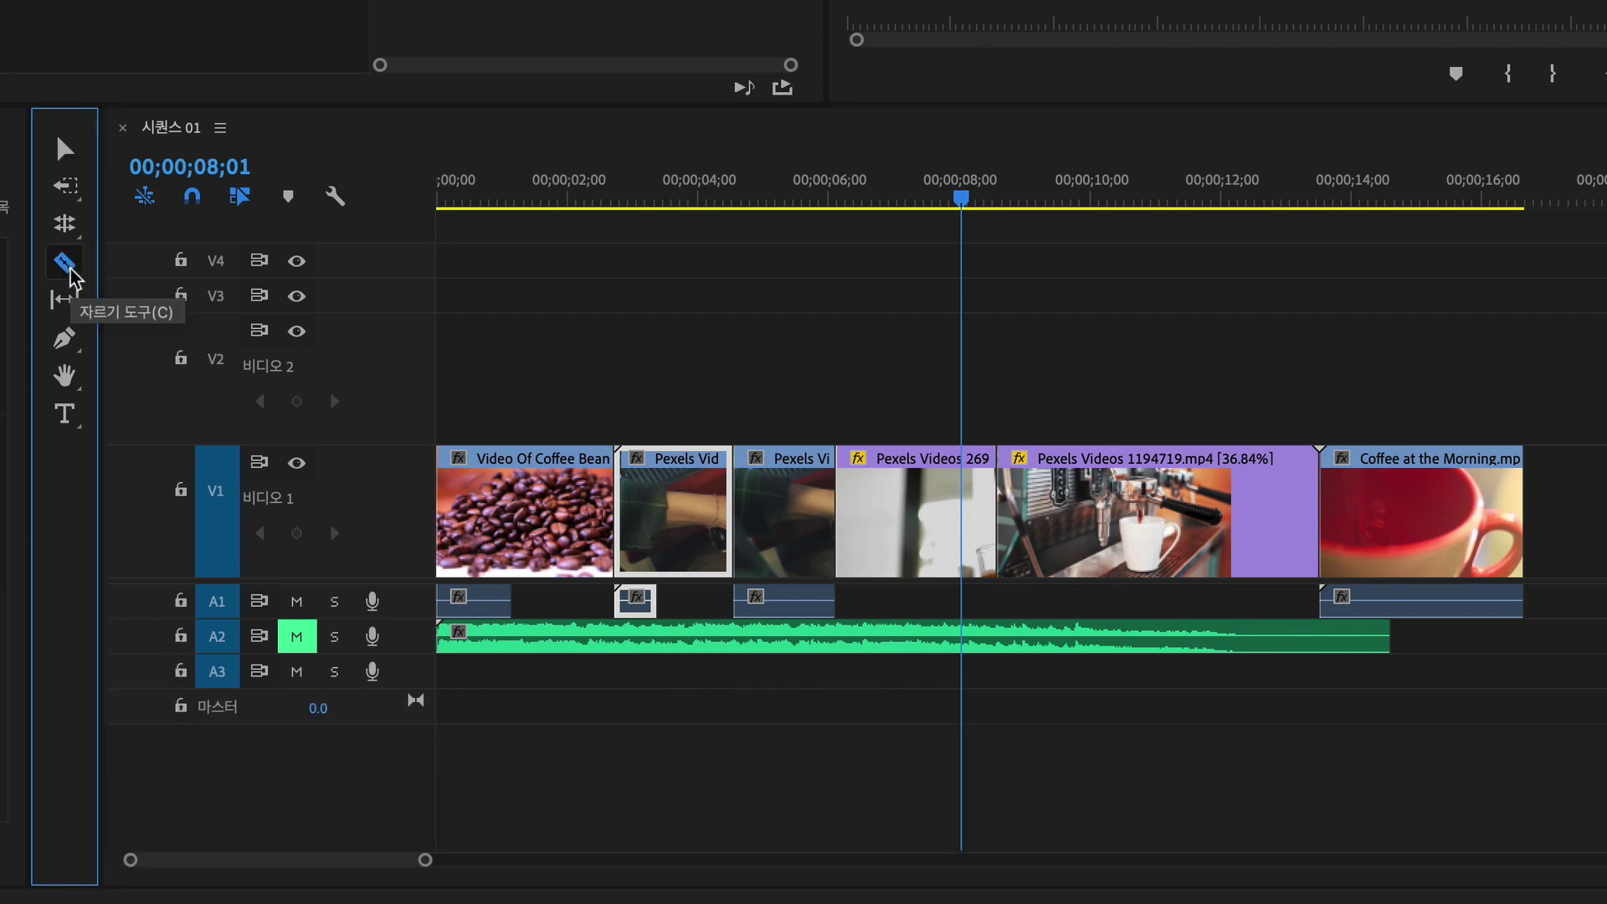
{"action": "left_click", "coordinate": [70, 152]}
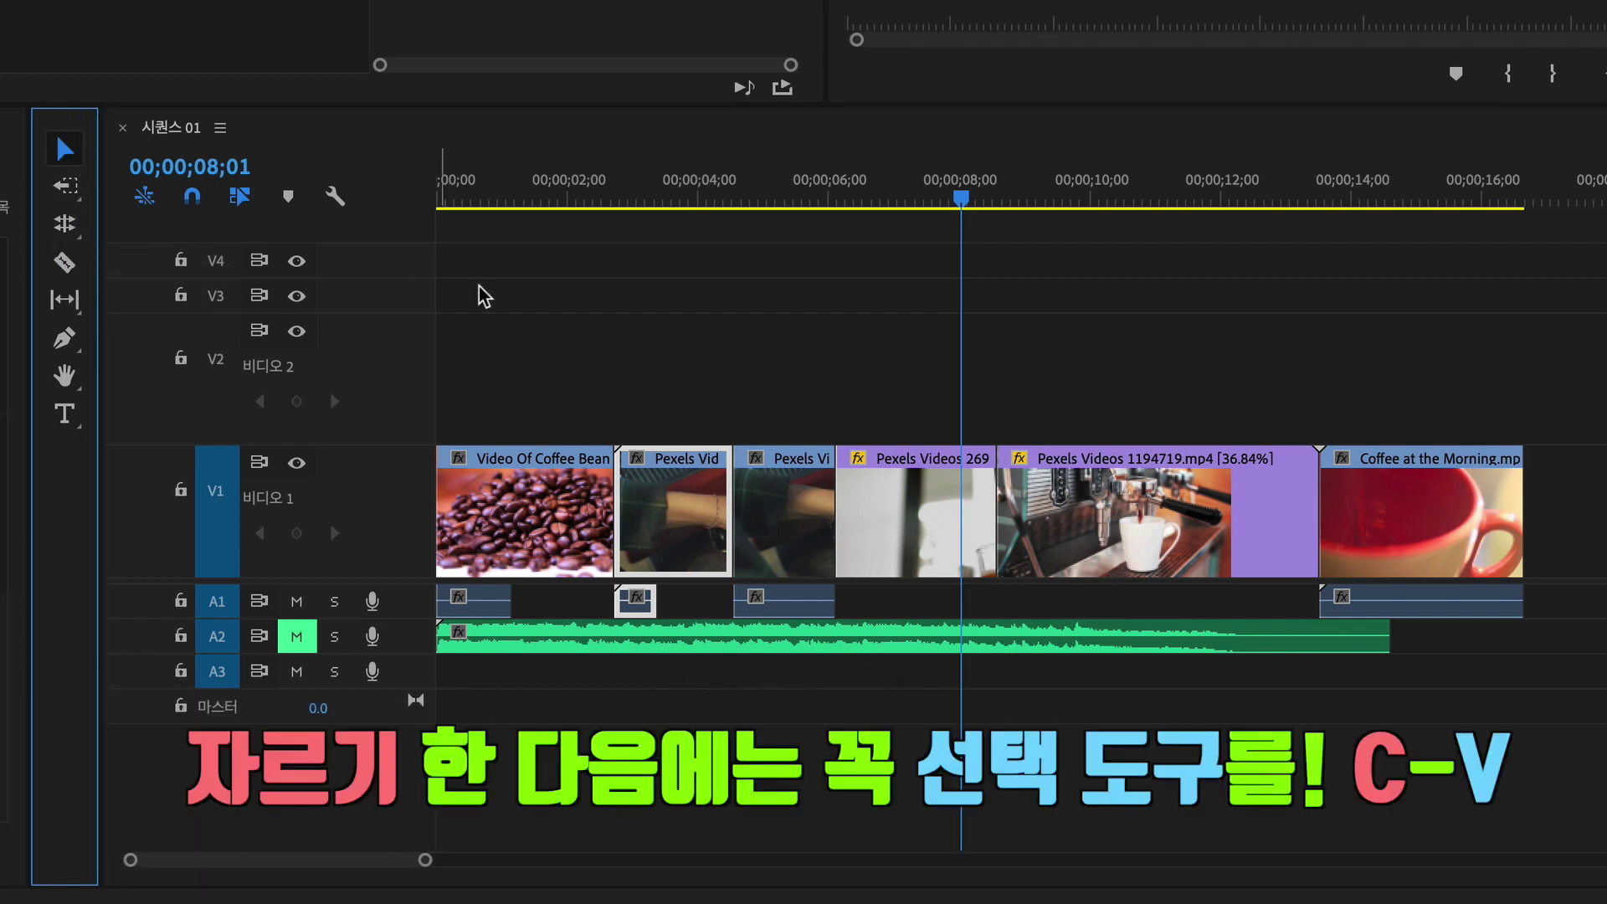
{"action": "left_click", "coordinate": [715, 534]}
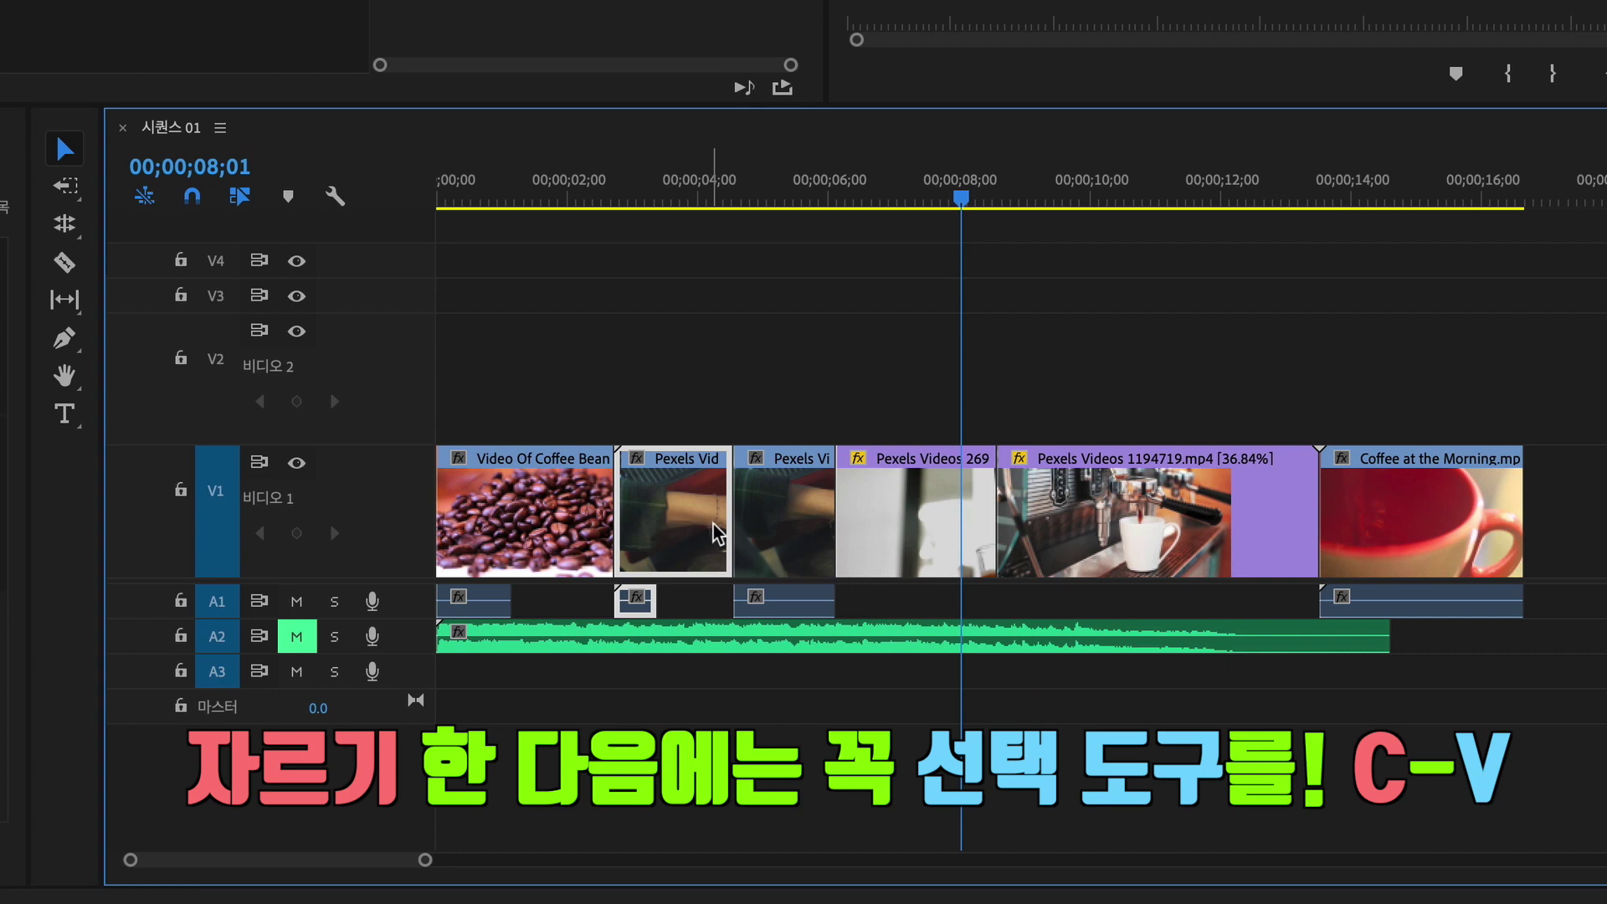
Try the Slip tool on Pexels Videos 2694.mp4, and move the playhead to 00;00;07;15 within that clip
{"action": "left_click", "coordinate": [69, 303]}
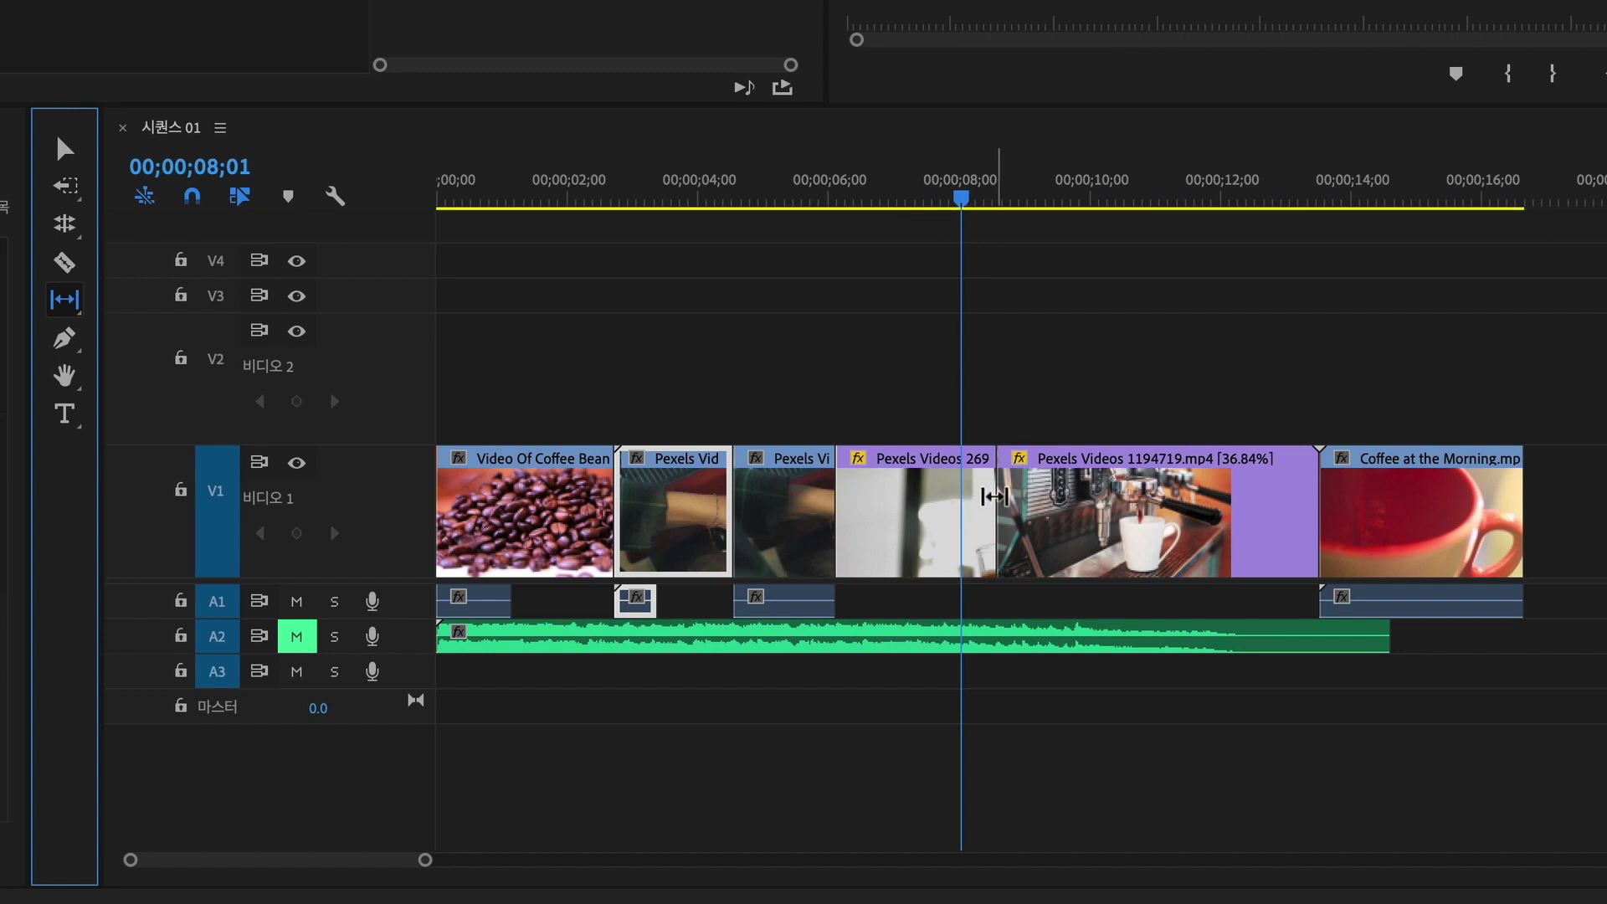
{"action": "left_click_drag", "start_coordinate": [968, 493], "coordinate": [1316, 504]}
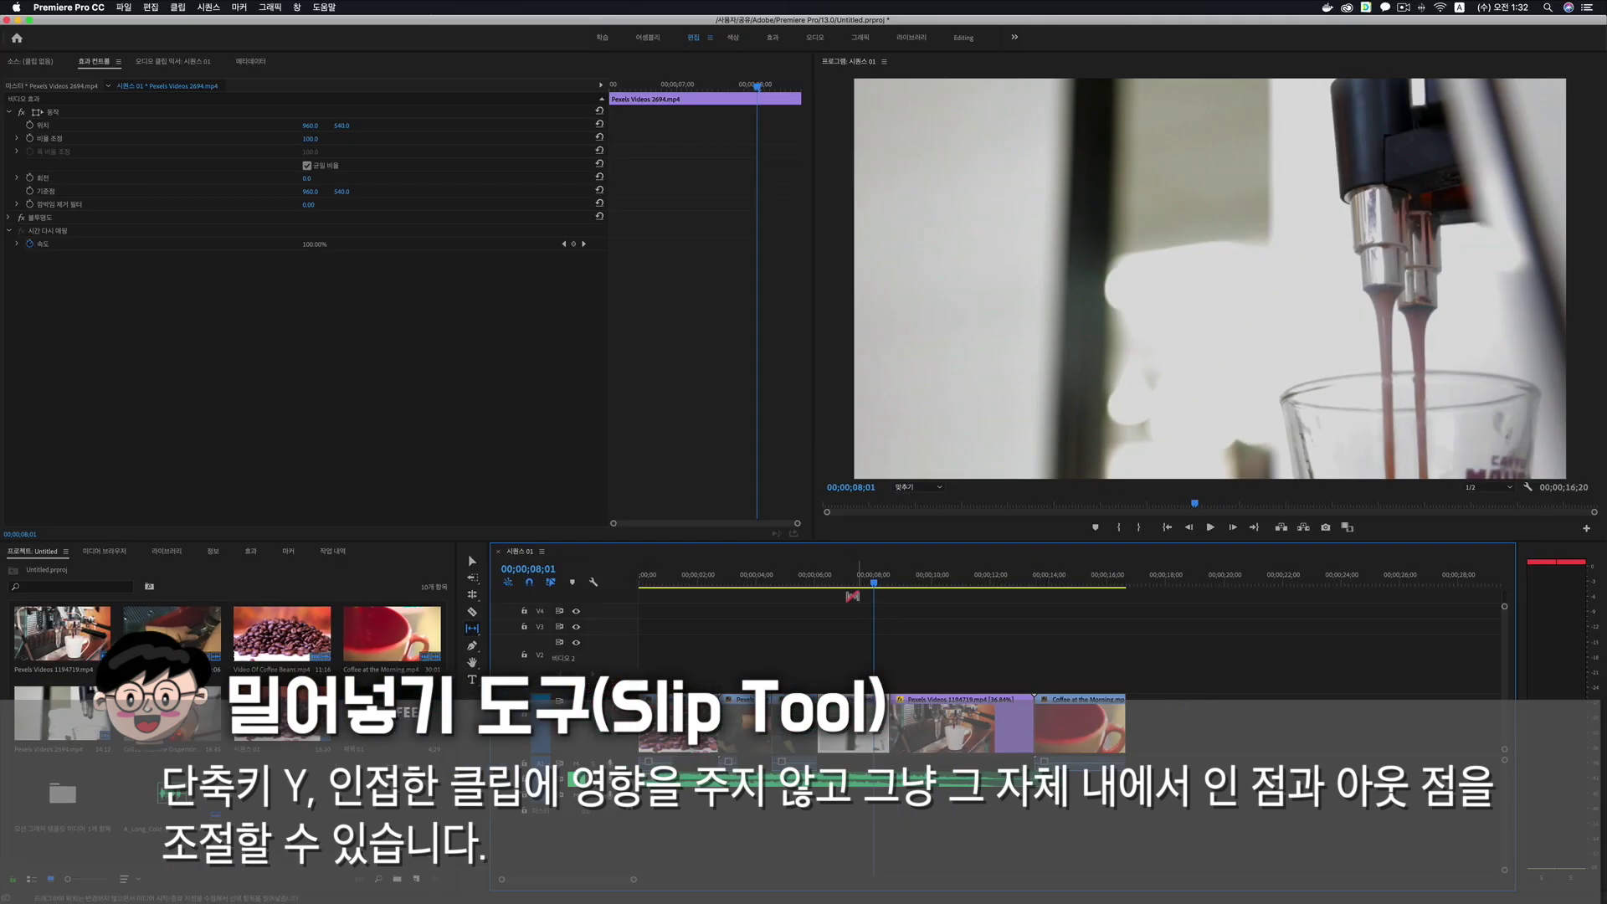
{"action": "left_click_drag", "start_coordinate": [840, 579], "coordinate": [874, 585]}
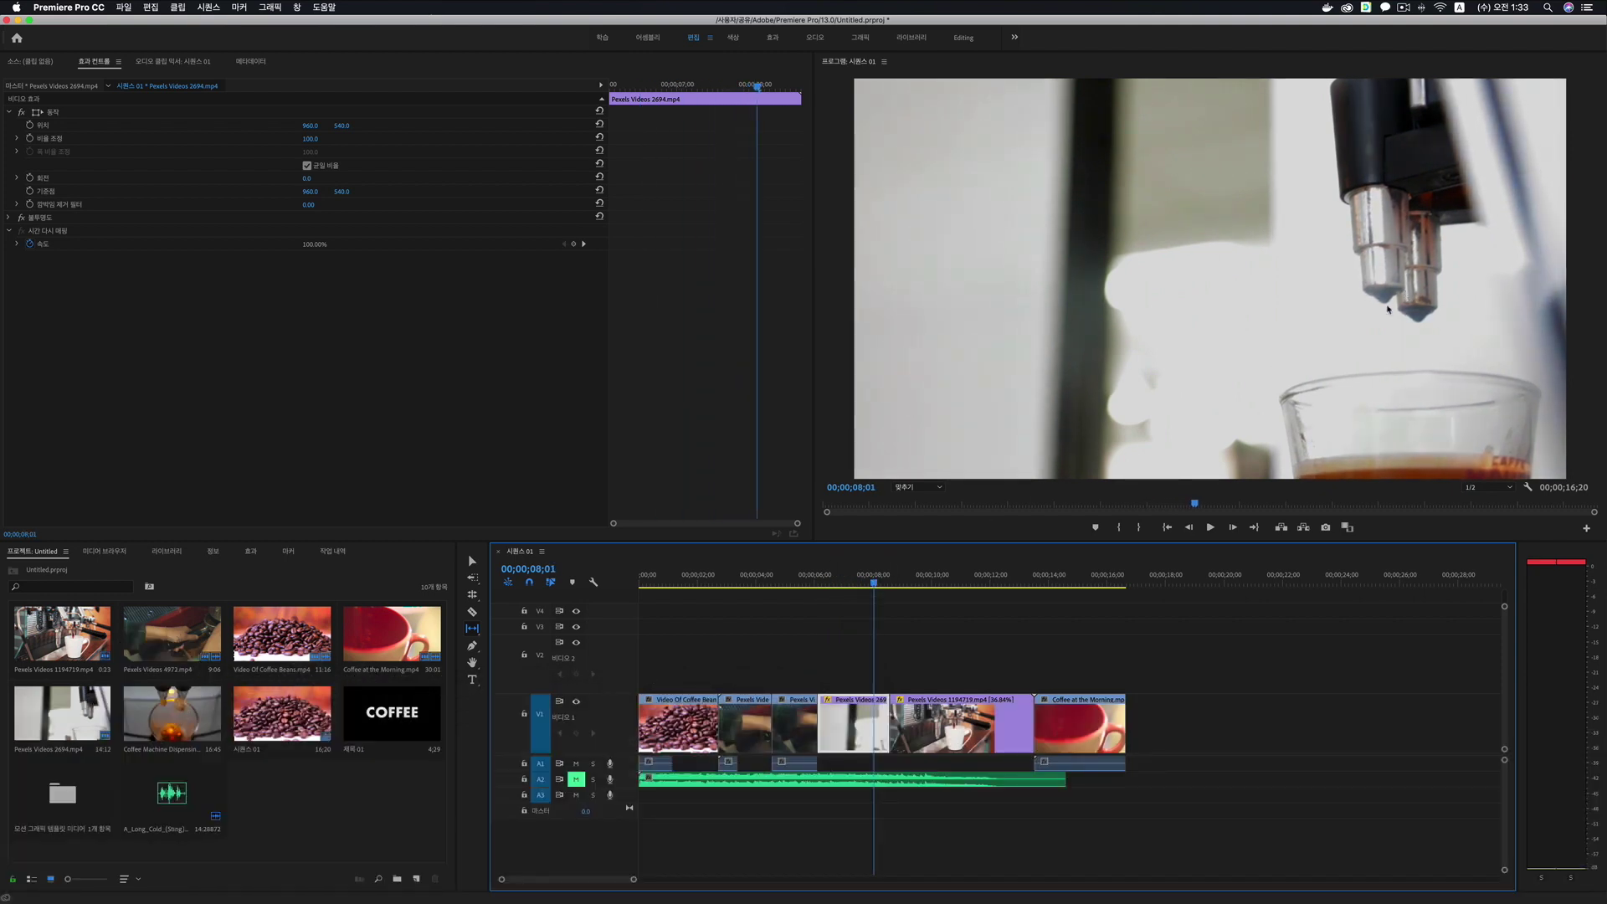
{"action": "mouse_move", "coordinate": [877, 587]}
{"action": "left_mouse_down"}
{"action": "mouse_move", "coordinate": [899, 586]}
{"action": "mouse_move", "coordinate": [867, 587]}
{"action": "left_mouse_up"}
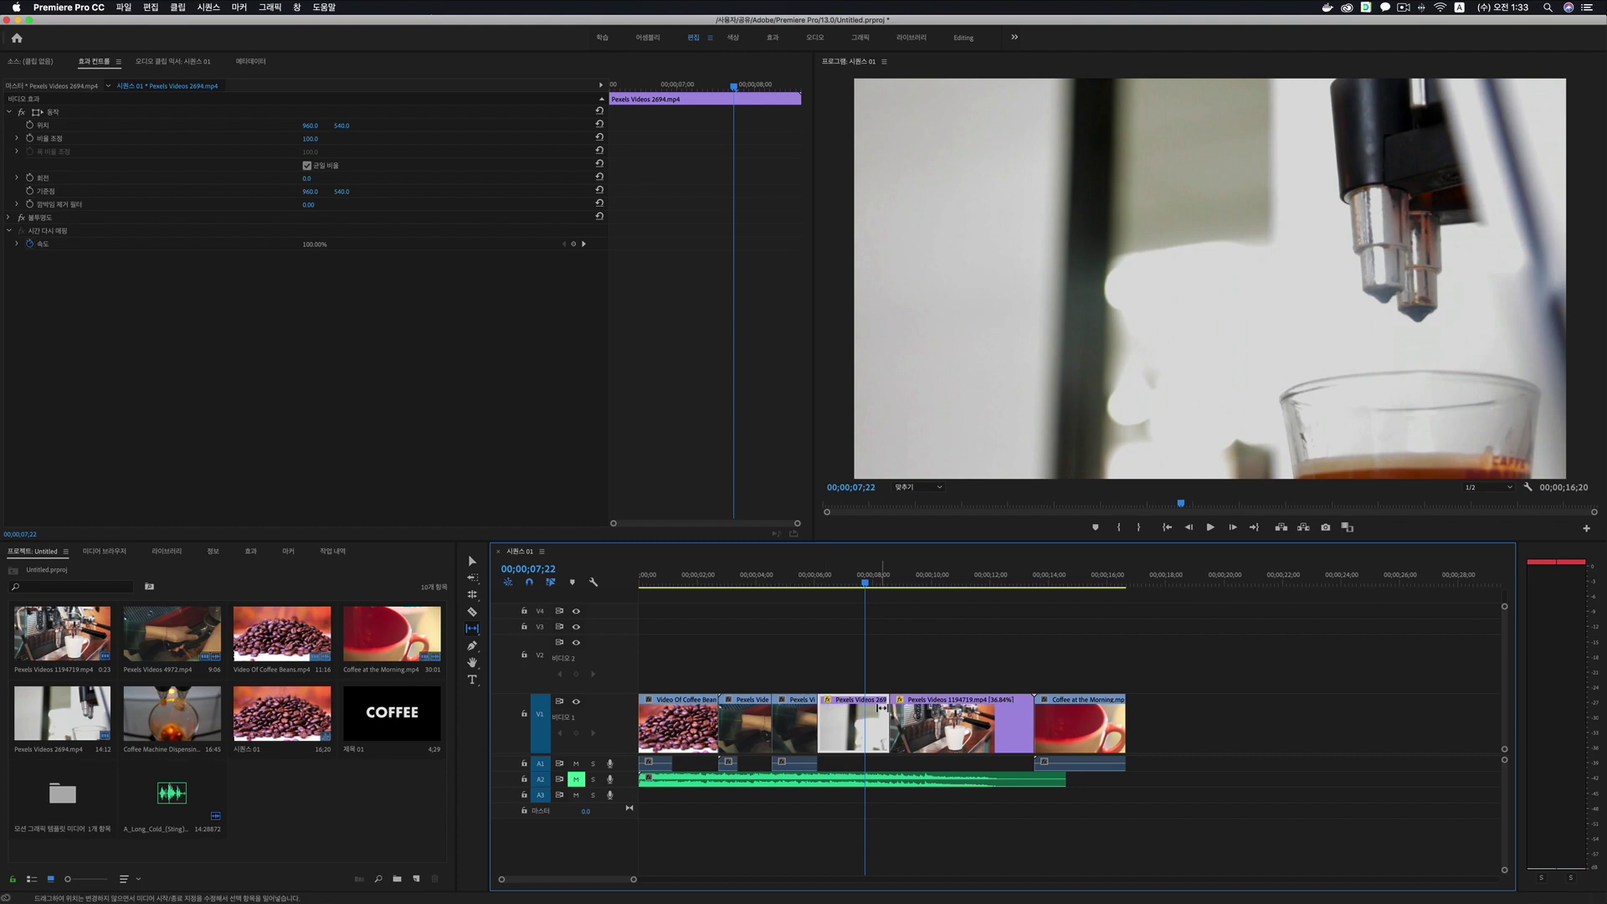
{"action": "mouse_move", "coordinate": [865, 585]}
{"action": "left_mouse_down"}
{"action": "mouse_move", "coordinate": [816, 586]}
{"action": "mouse_move", "coordinate": [890, 587]}
{"action": "mouse_move", "coordinate": [860, 589]}
{"action": "left_mouse_up"}
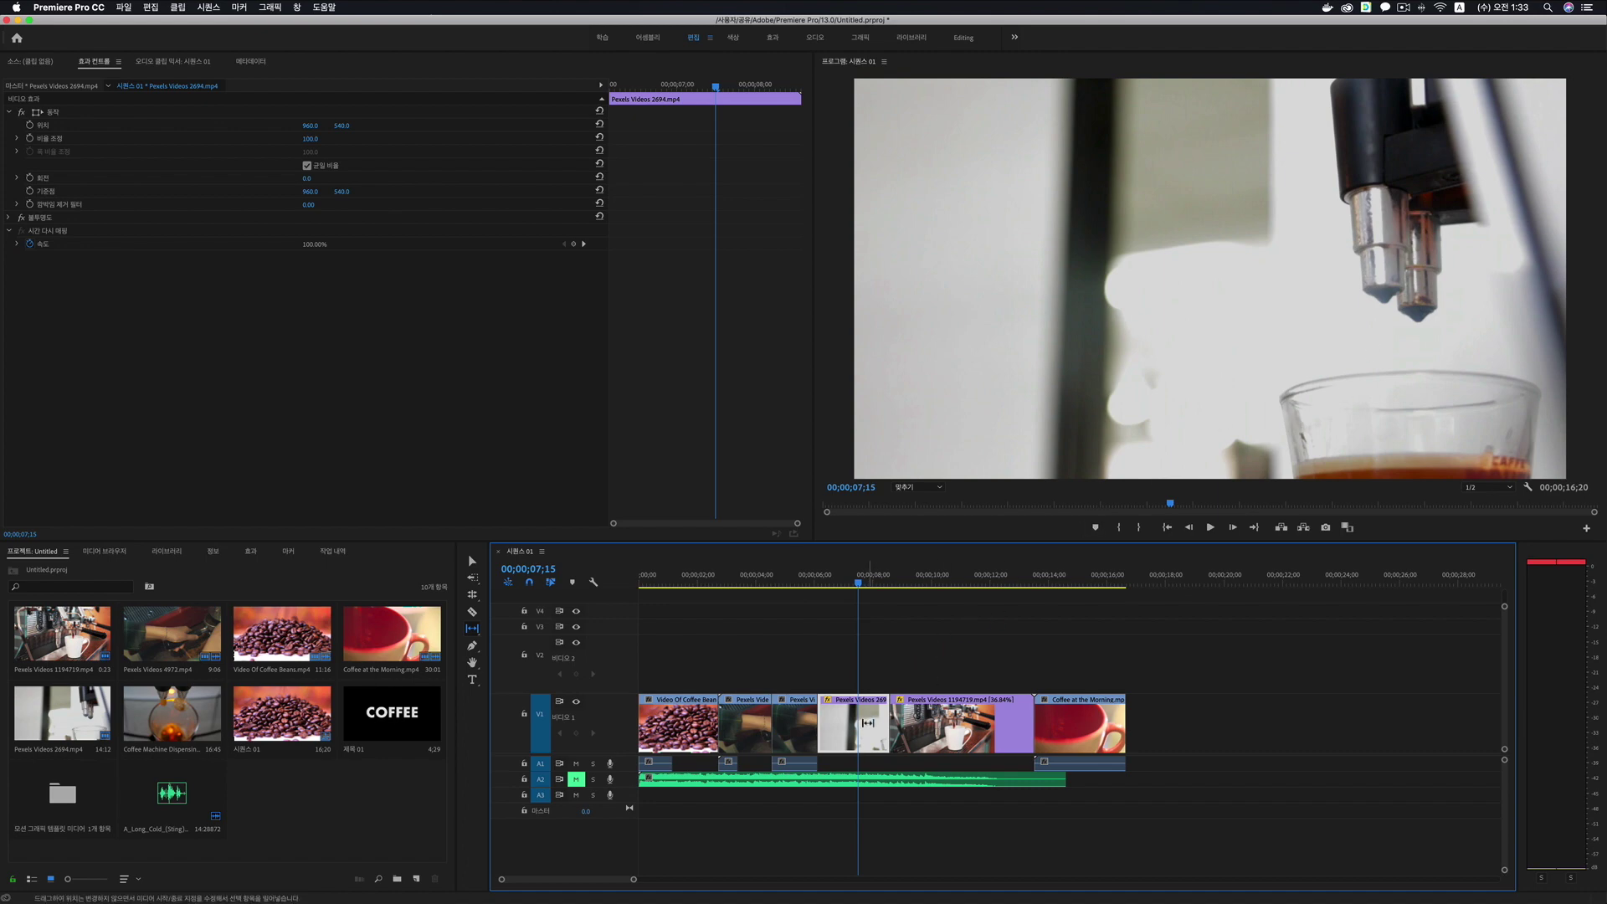
Slip the footage inside Pexels Videos 2694.mp4 by about +00;00;04;29, and move the playhead to 00;00;07;09
{"action": "left_click_drag", "start_coordinate": [864, 722], "coordinate": [1016, 722]}
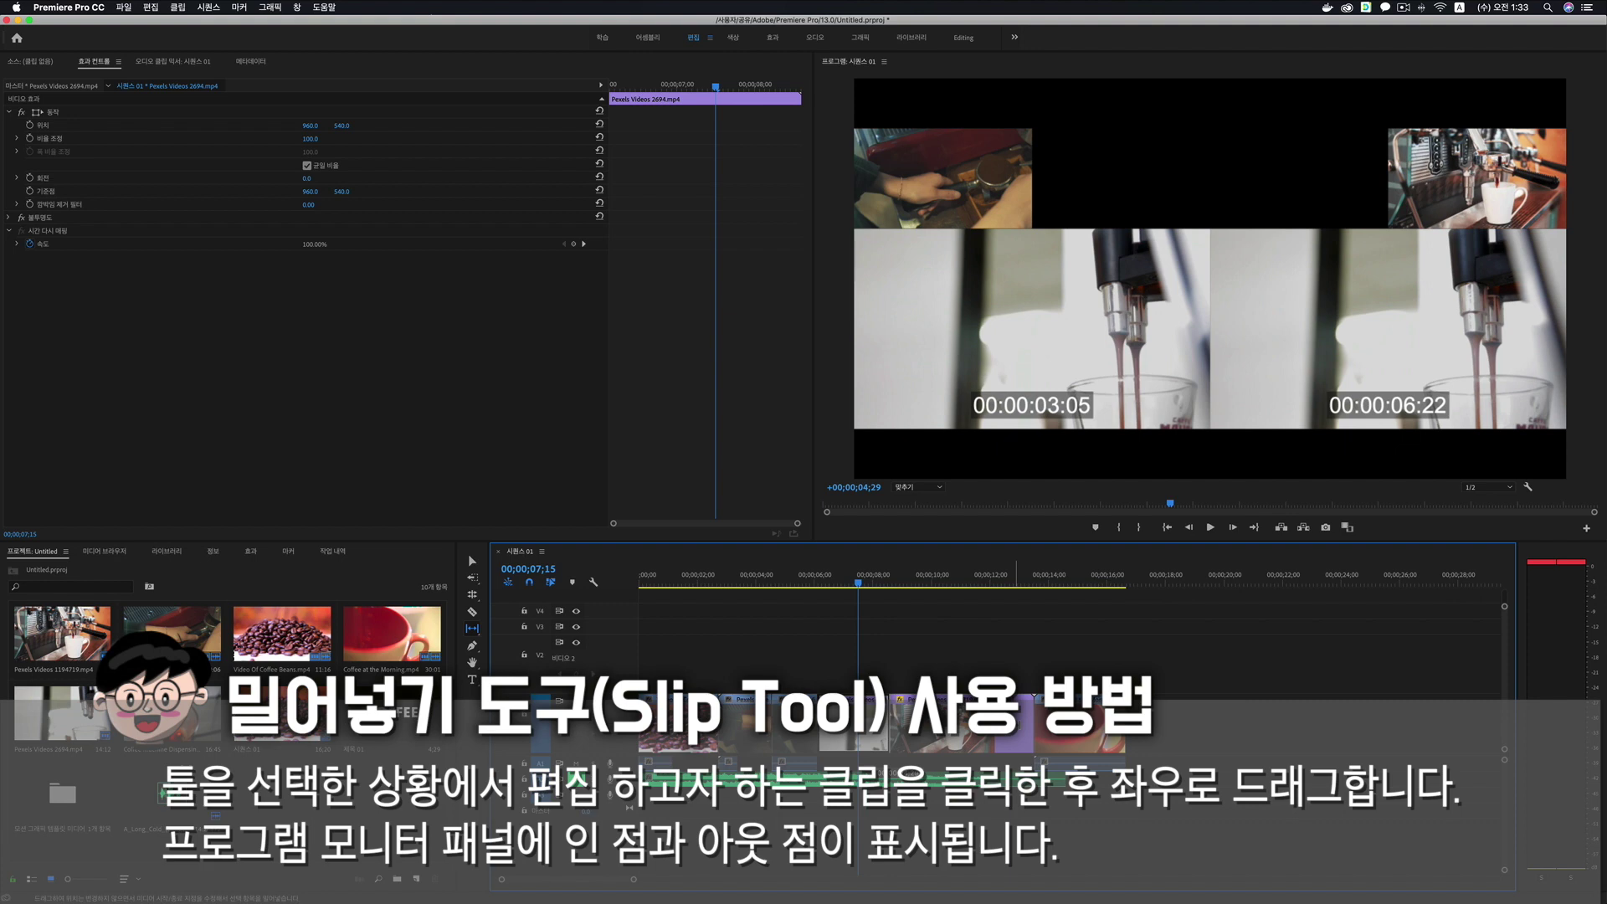
{"action": "mouse_move", "coordinate": [1016, 721]}
{"action": "left_mouse_down"}
{"action": "mouse_move", "coordinate": [955, 721]}
{"action": "mouse_move", "coordinate": [1017, 721]}
{"action": "left_mouse_up"}
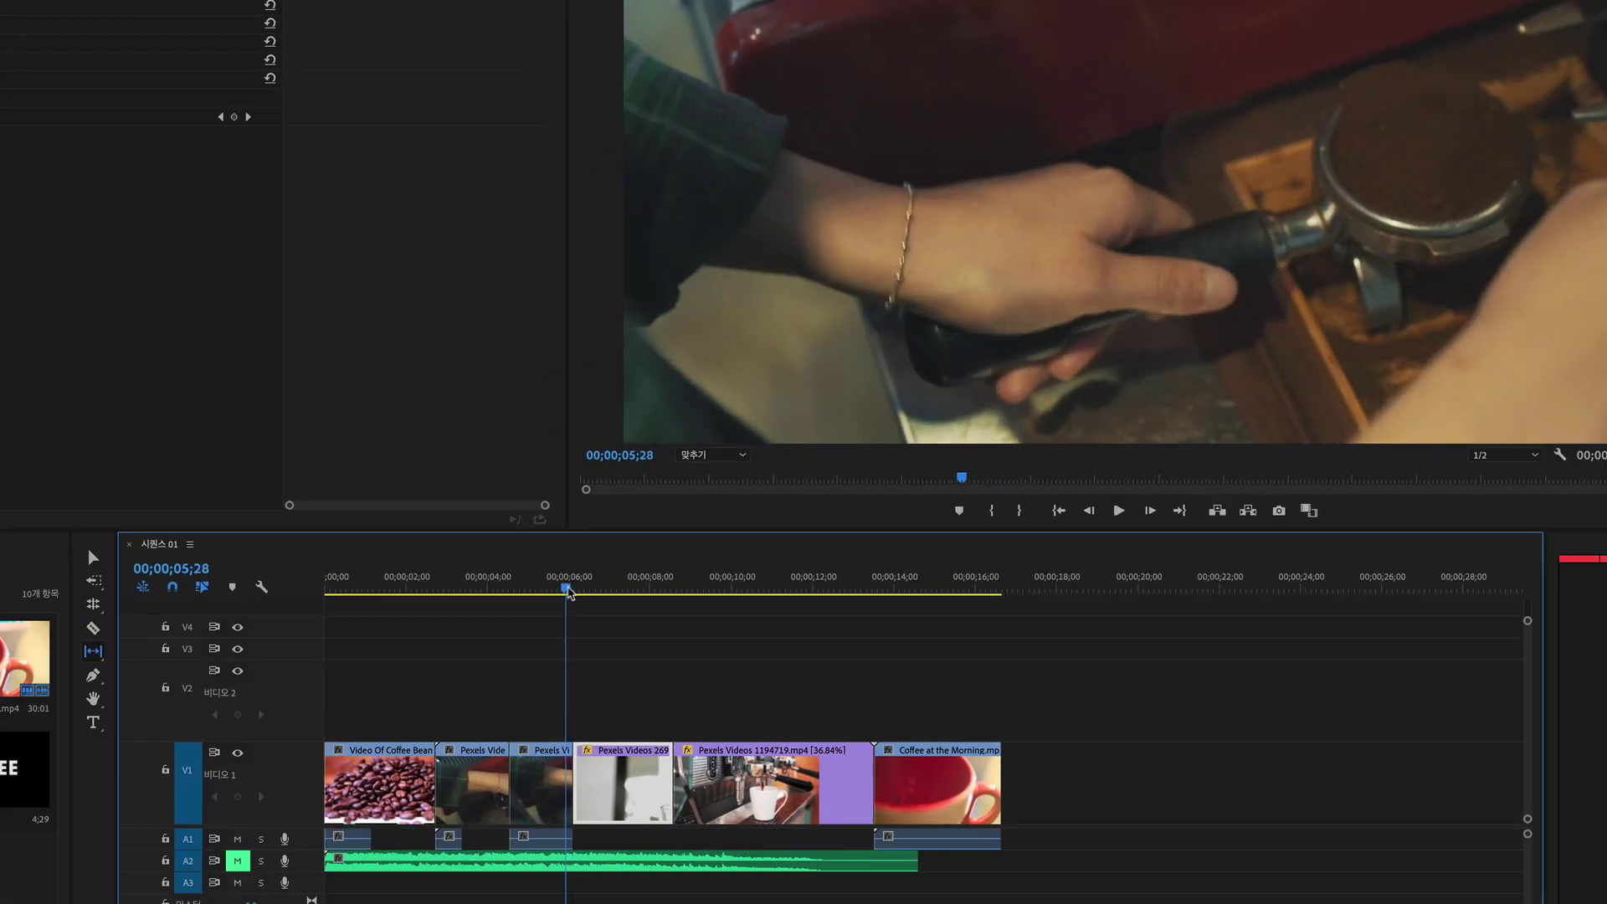
{"action": "left_click_drag", "start_coordinate": [566, 592], "coordinate": [622, 598]}
Switch from the Slip tool to the Slide tool and target Pexels Videos 2694.mp4 on V1
{"action": "left_click", "coordinate": [93, 651]}
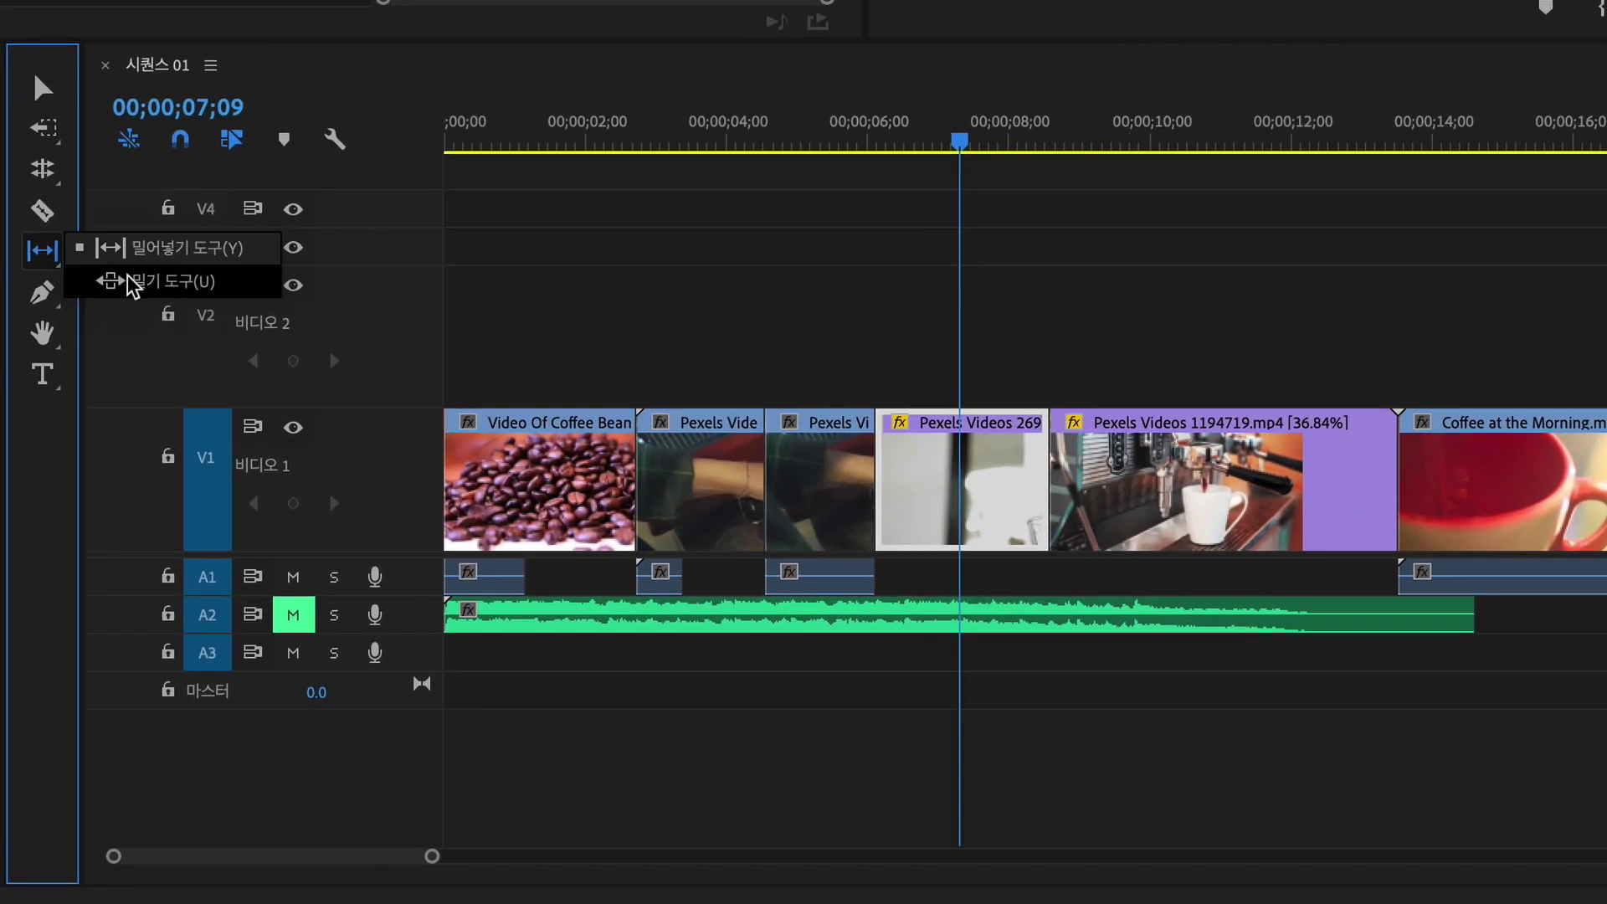
{"action": "left_click", "coordinate": [132, 283]}
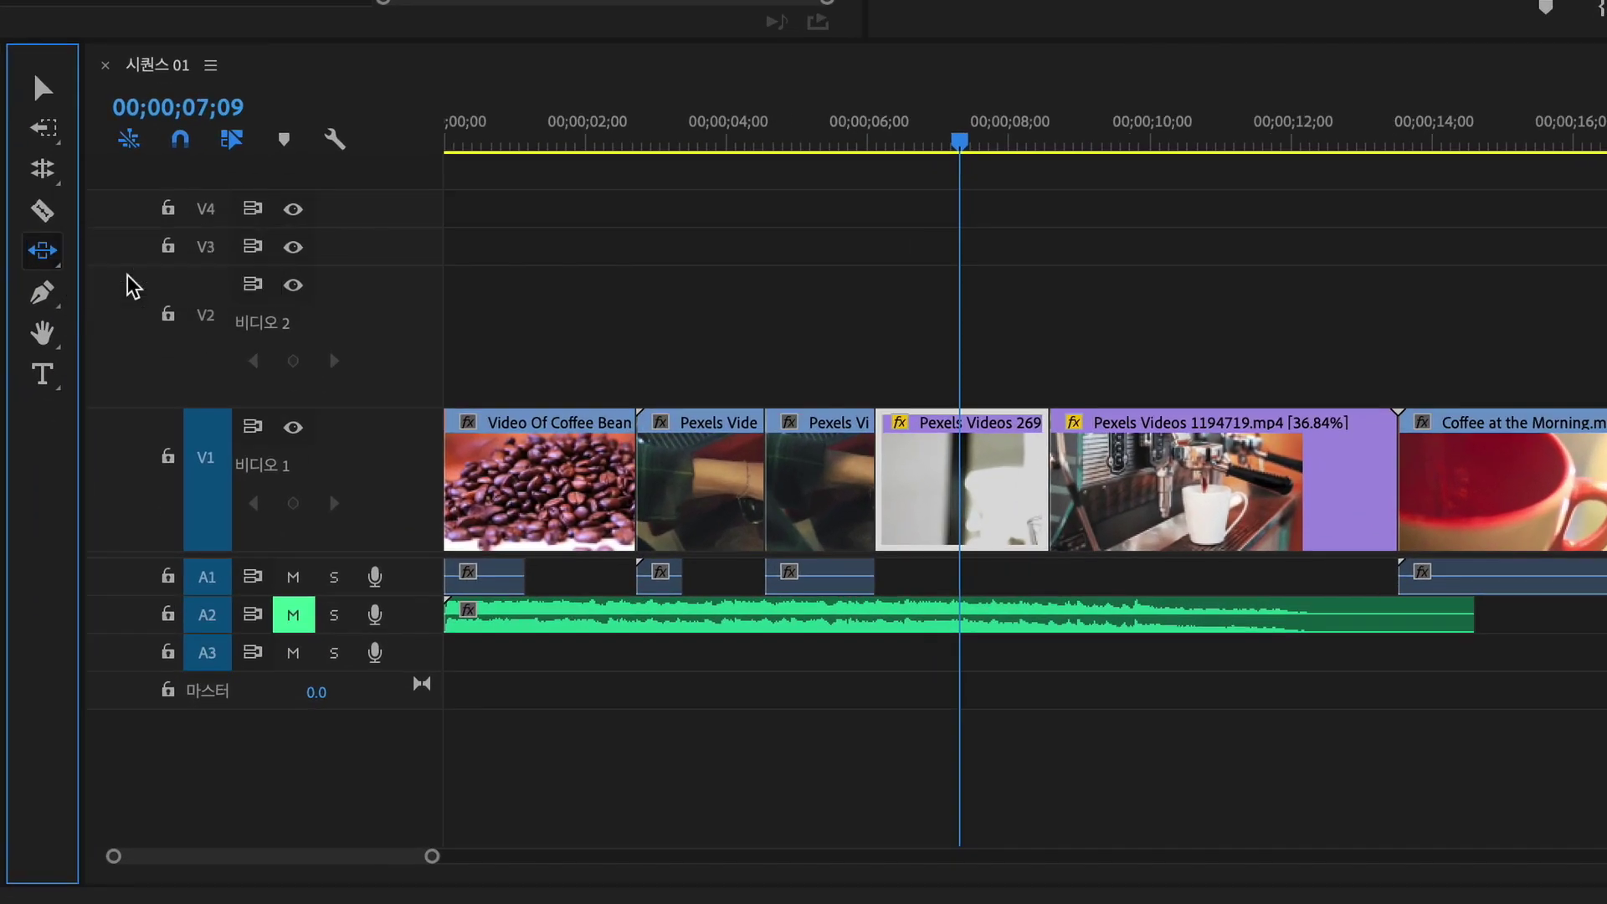
{"action": "mouse_move", "coordinate": [954, 474]}
{"action": "left_mouse_down"}
{"action": "mouse_move", "coordinate": [940, 470]}
{"action": "mouse_move", "coordinate": [1103, 472]}
{"action": "mouse_move", "coordinate": [969, 471]}
{"action": "left_mouse_up"}
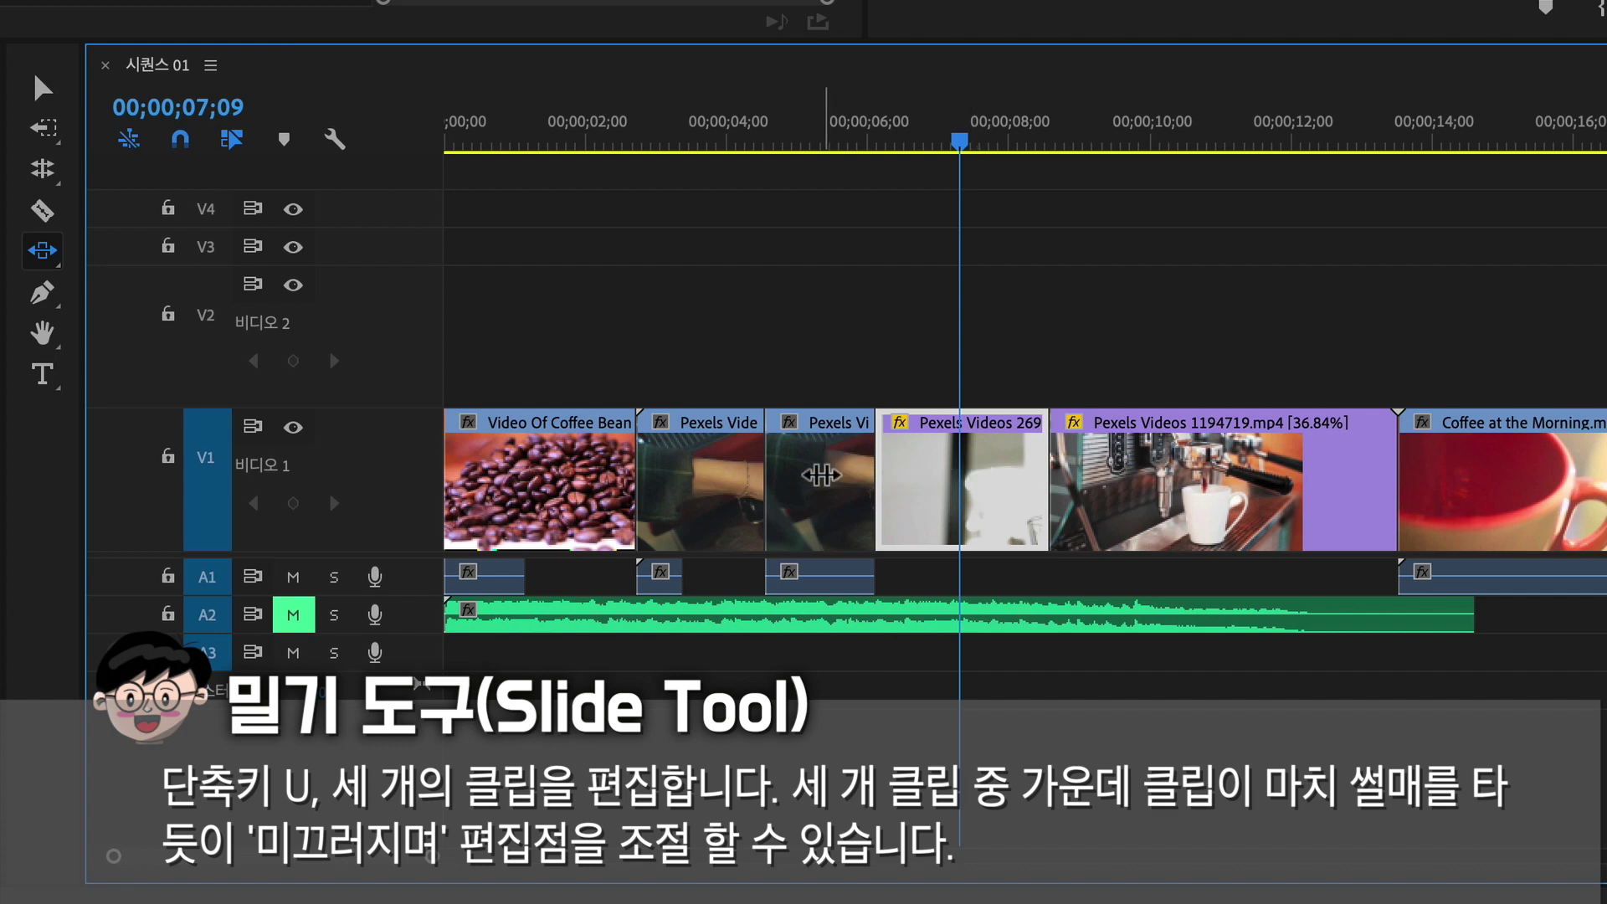
{"action": "left_click", "coordinate": [821, 474]}
{"action": "left_click", "coordinate": [1105, 477]}
{"action": "left_click", "coordinate": [816, 469]}
{"action": "left_click", "coordinate": [1096, 472]}
{"action": "left_click", "coordinate": [944, 469]}
{"action": "left_click", "coordinate": [831, 477]}
{"action": "left_click", "coordinate": [951, 474]}
{"action": "left_click", "coordinate": [1088, 475]}
{"action": "left_click", "coordinate": [840, 477]}
{"action": "left_click", "coordinate": [963, 479]}
Try sliding Pexels Videos 2694.mp4 between its neighbouring clips, and move the playhead to 00;00;06;16
{"action": "left_click_drag", "start_coordinate": [953, 480], "coordinate": [1070, 478]}
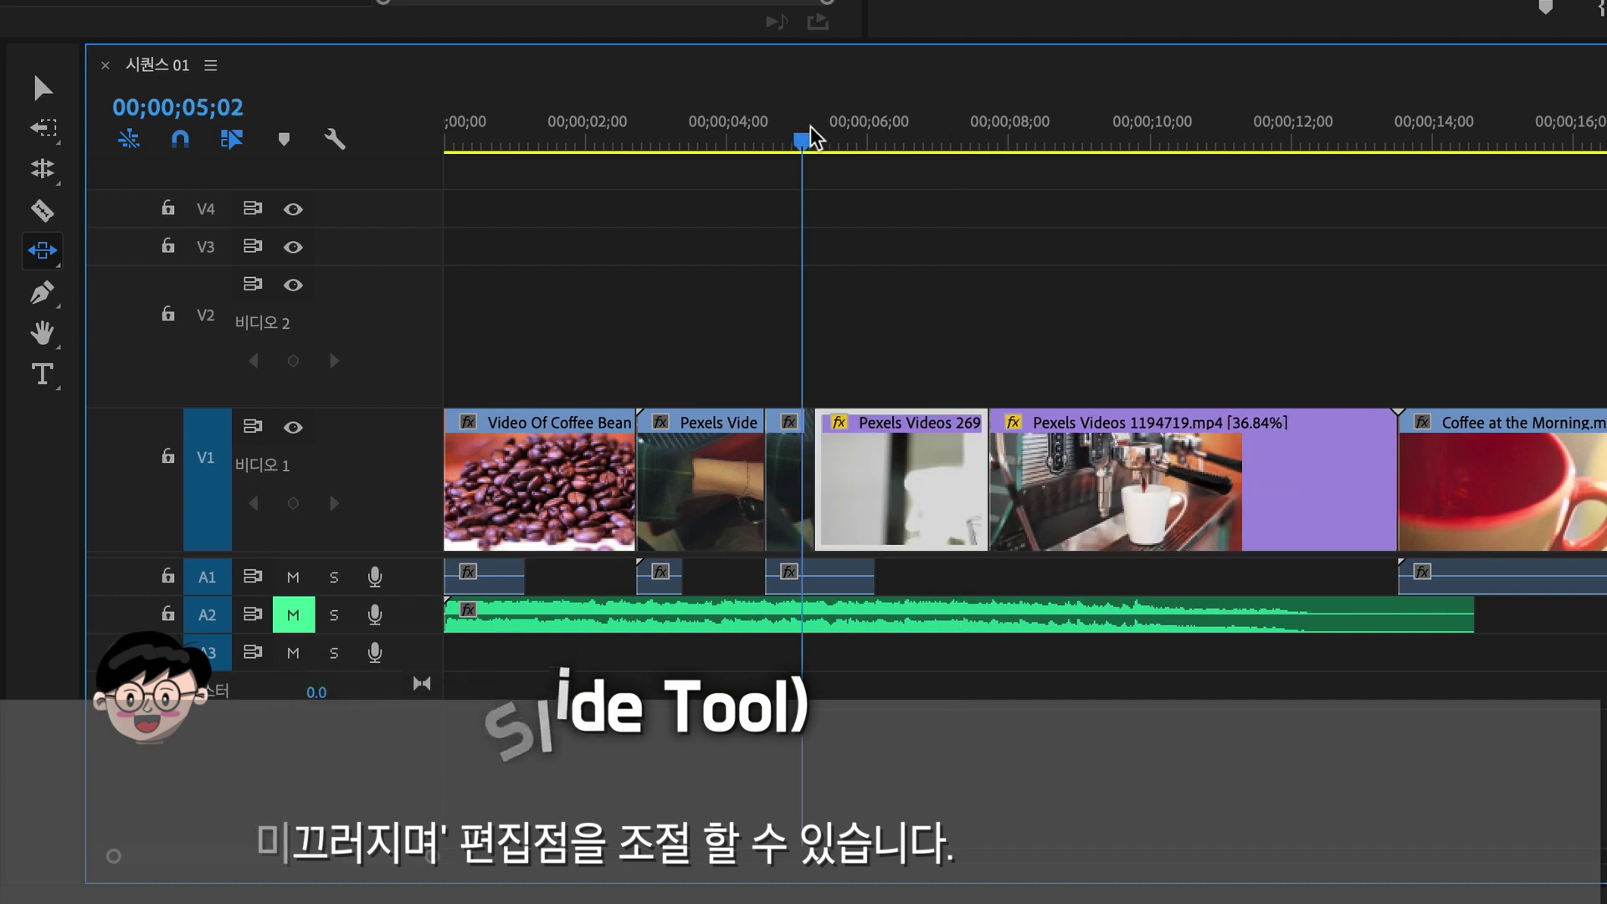
{"action": "left_click", "coordinate": [876, 138]}
{"action": "left_click", "coordinate": [904, 138]}
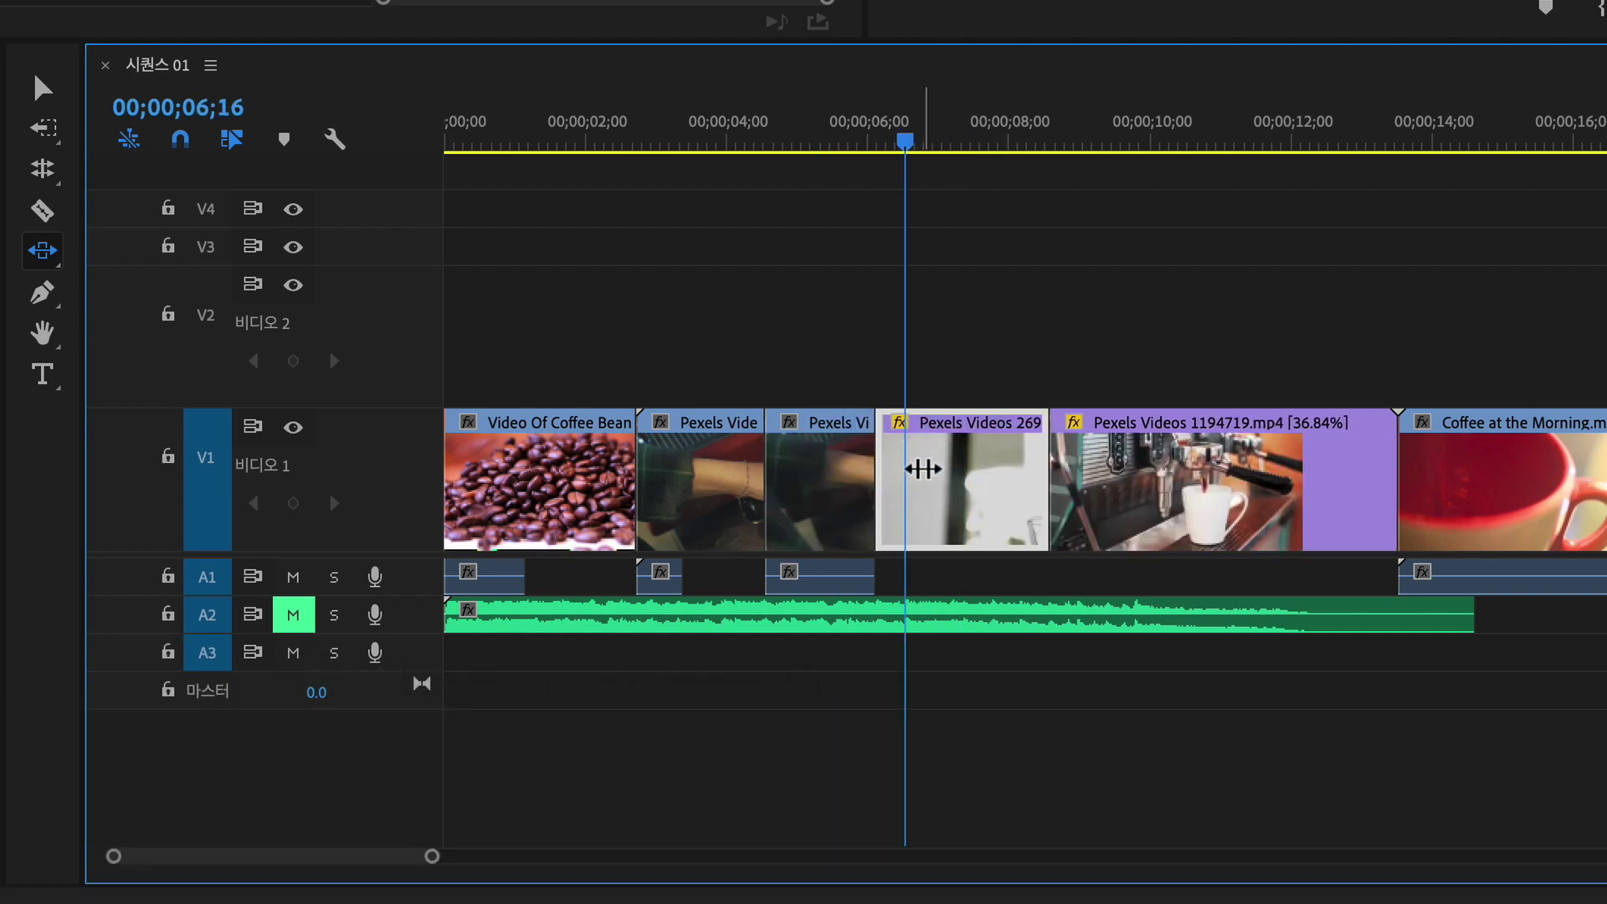
Try sliding Pexels Videos 2694.mp4 about 3.4 seconds later, move the playhead to 00;00;10;21, and undo the slide
{"action": "left_click_drag", "start_coordinate": [926, 466], "coordinate": [1110, 467]}
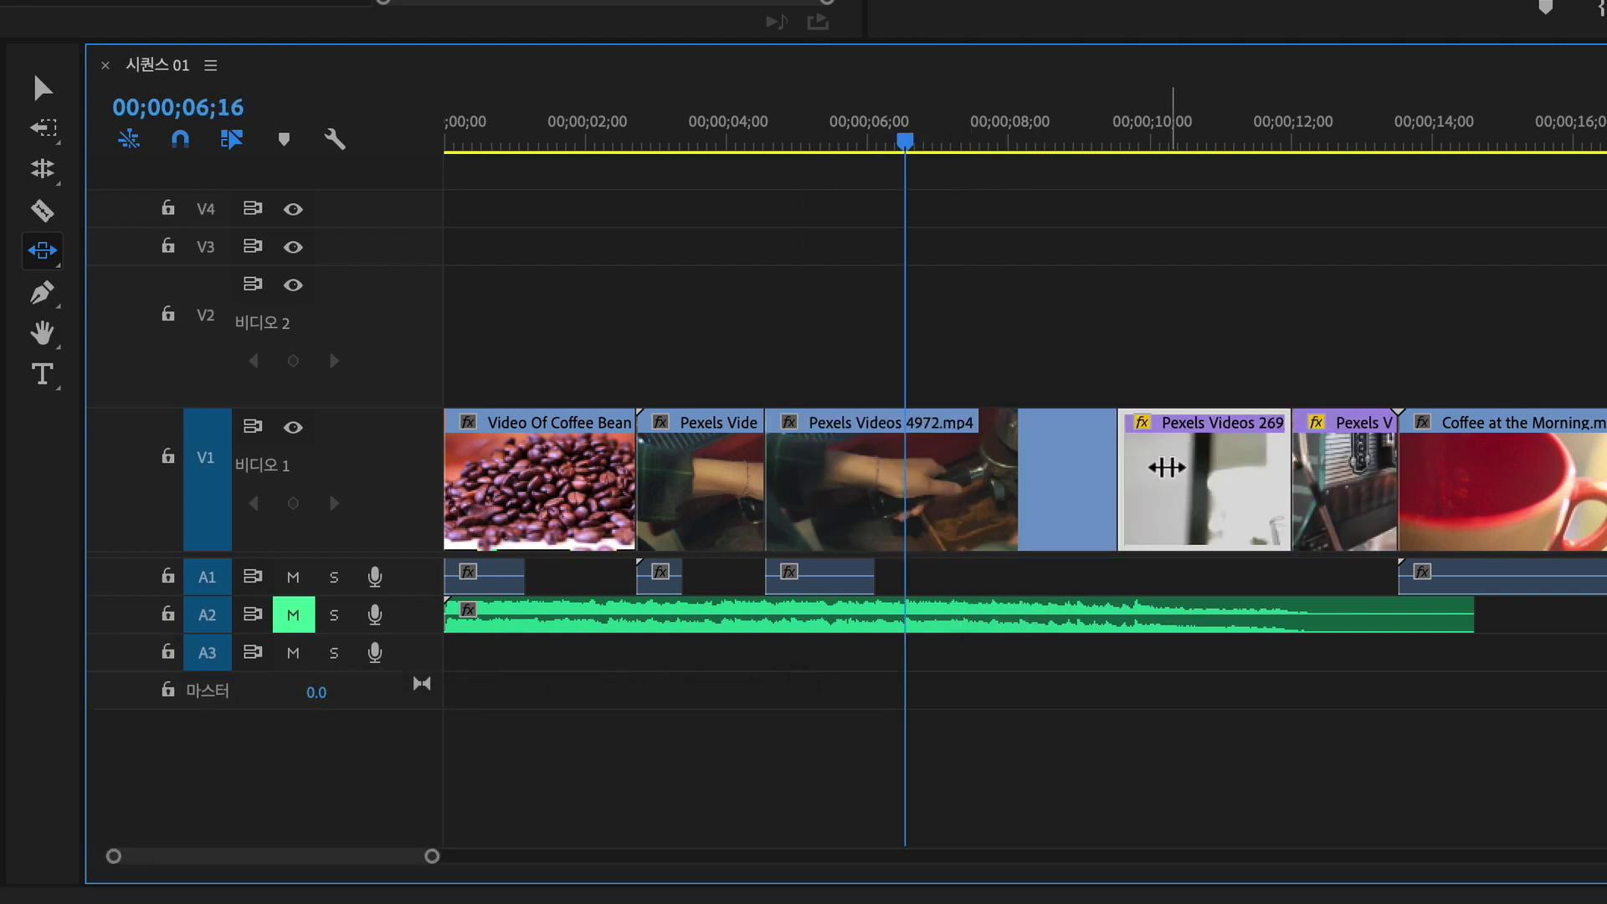
{"action": "left_click_drag", "start_coordinate": [923, 157], "coordinate": [1202, 162]}
{"action": "key", "text": "ctrl+z"}
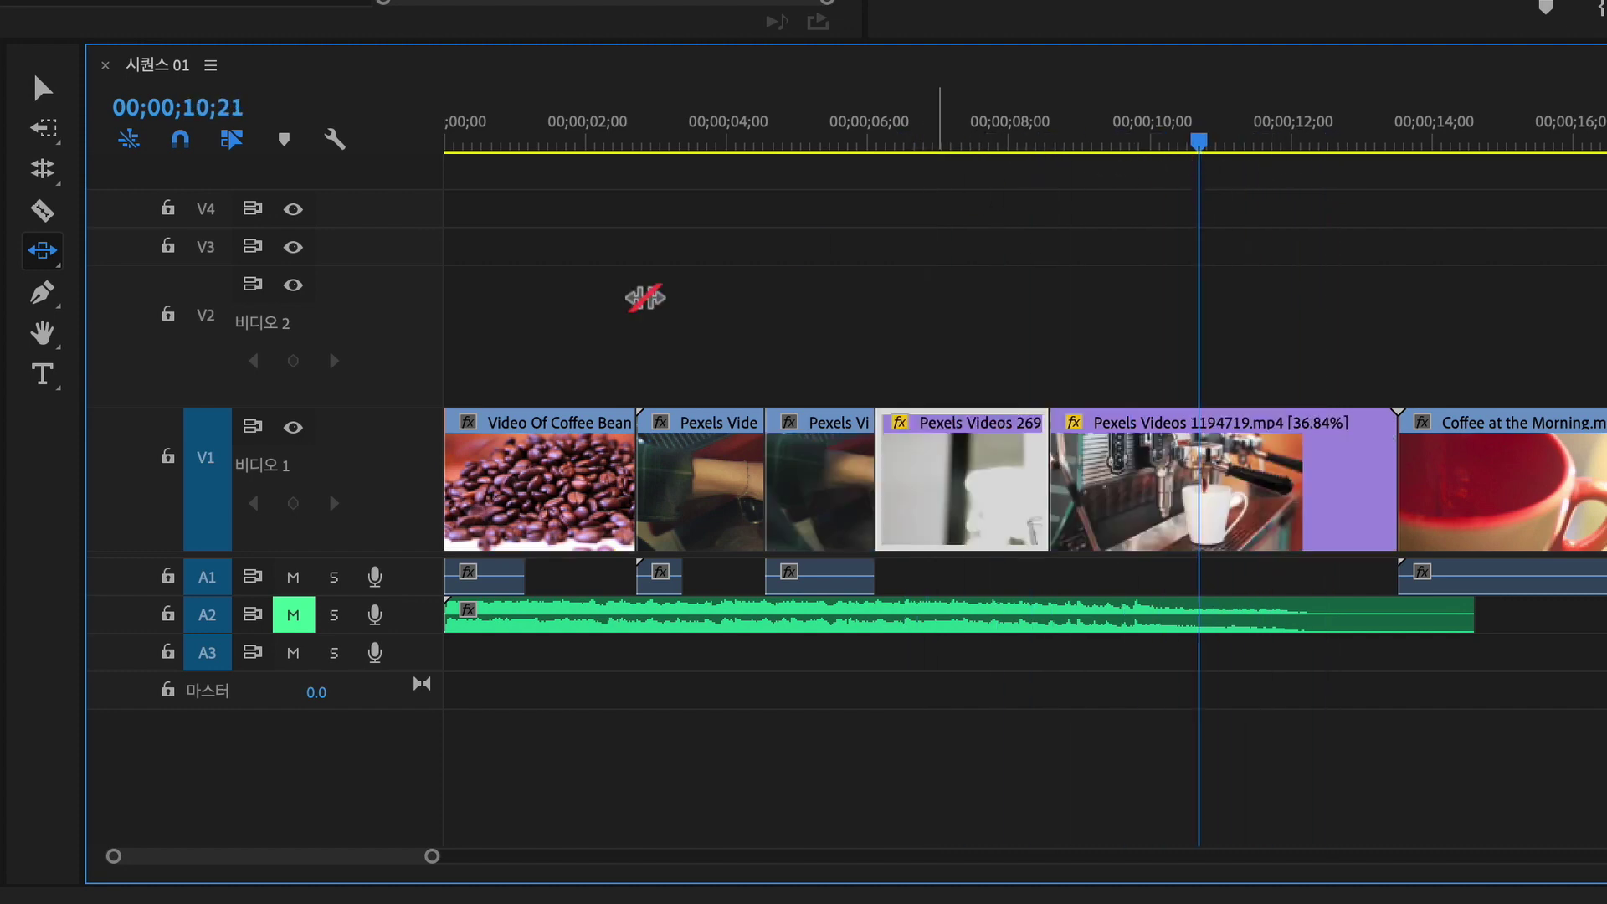
Draw a freeform shape around the white cup in the program monitor with the Pen tool
{"action": "left_click", "coordinate": [41, 258]}
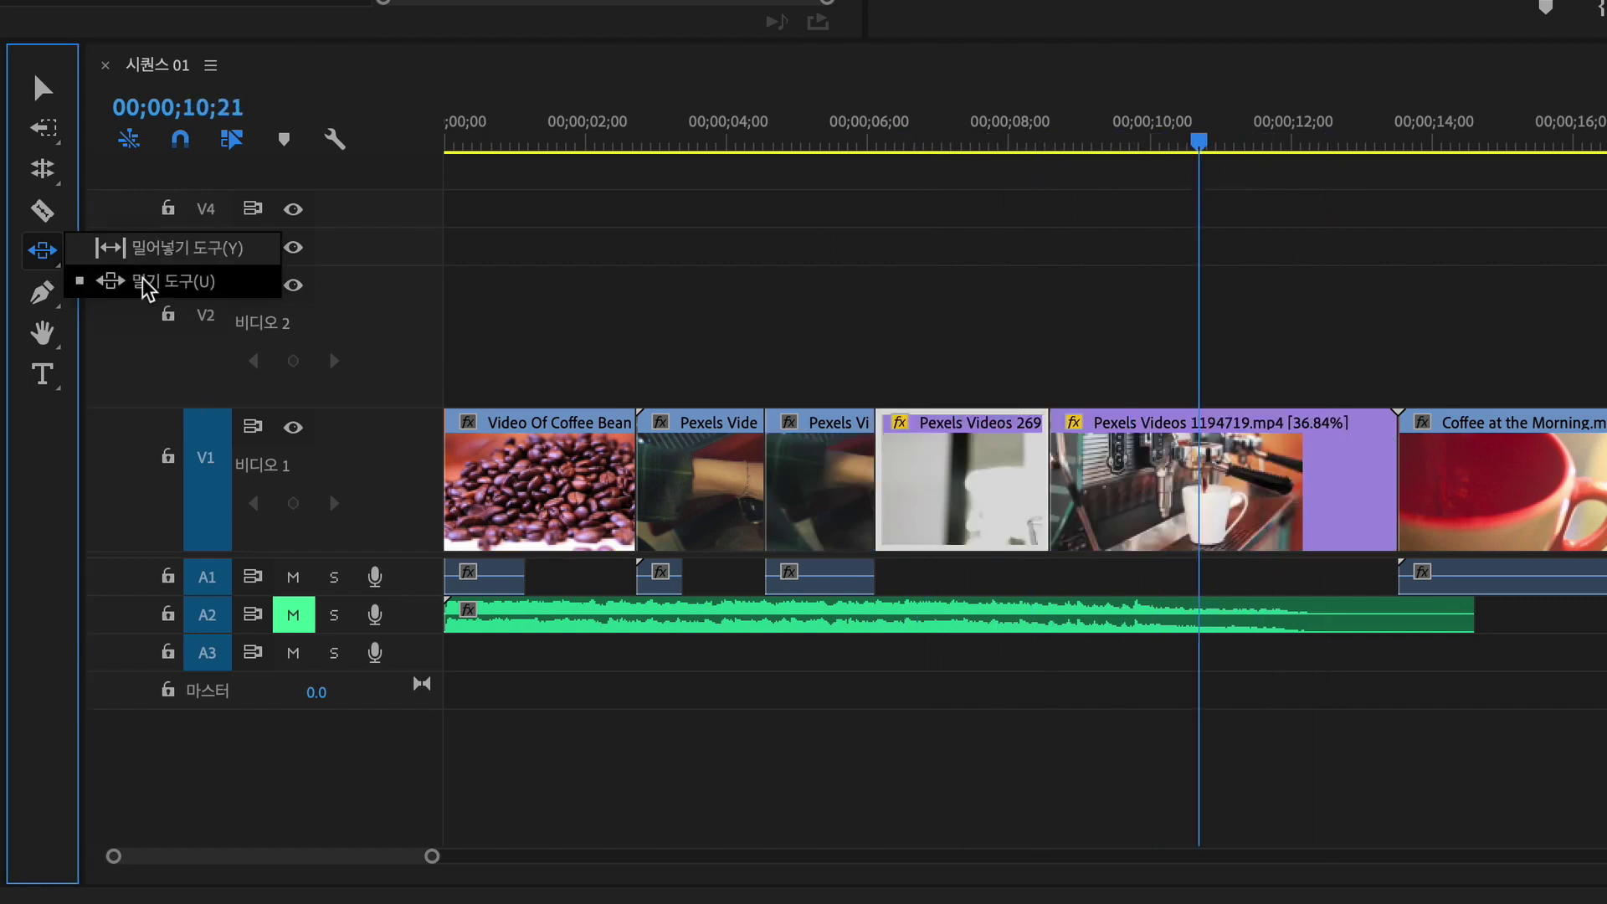
{"action": "left_click", "coordinate": [82, 289]}
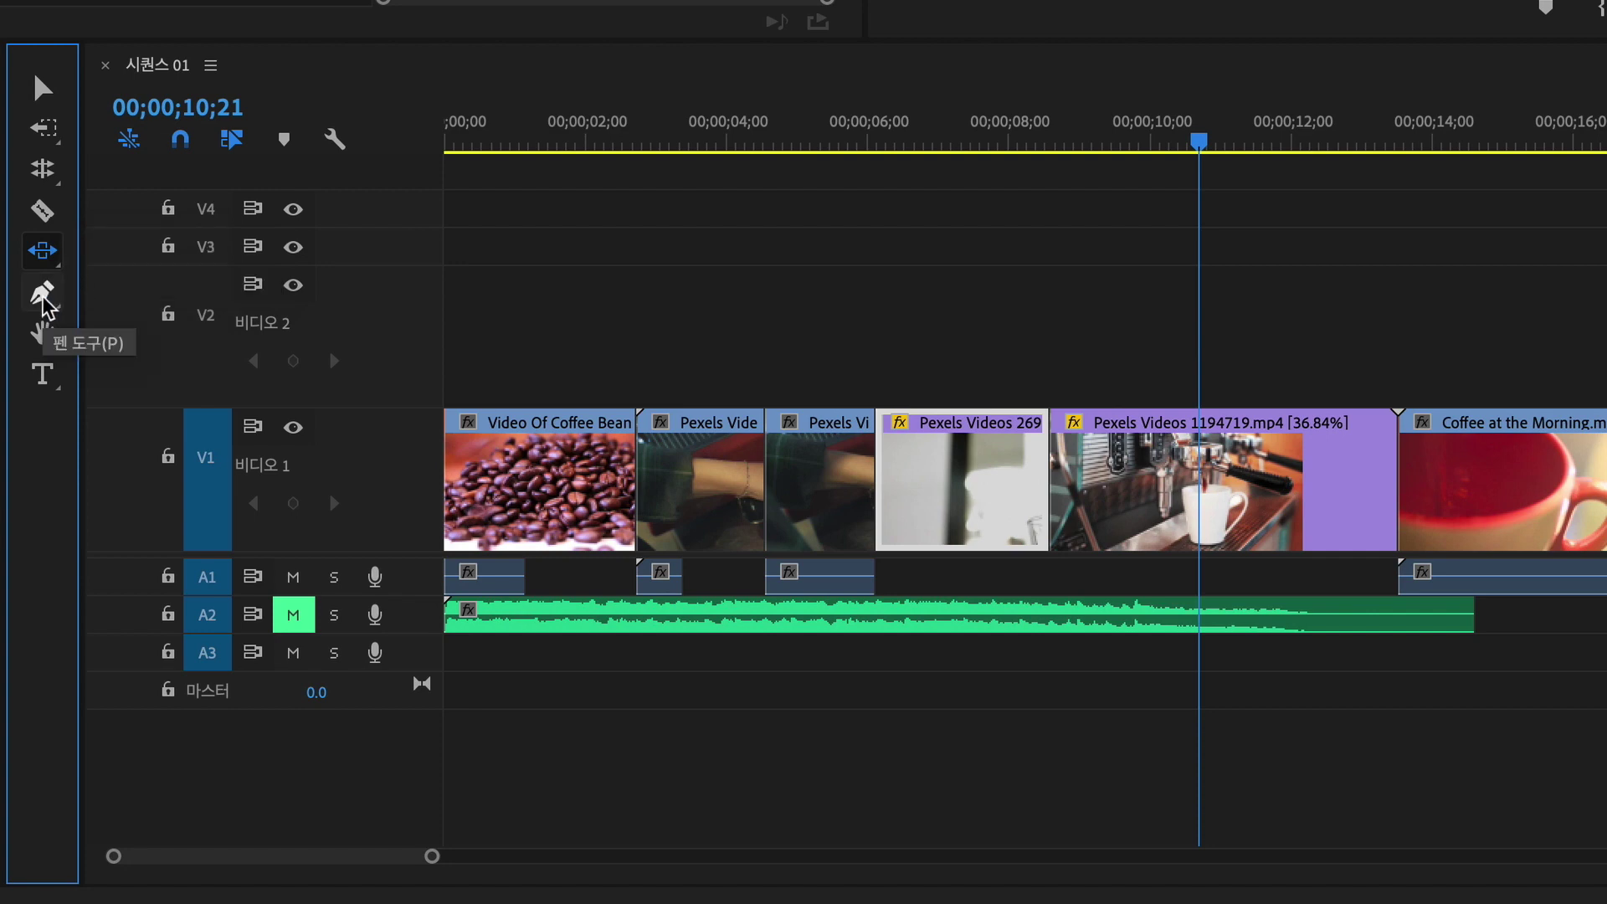
{"action": "left_click", "coordinate": [43, 295]}
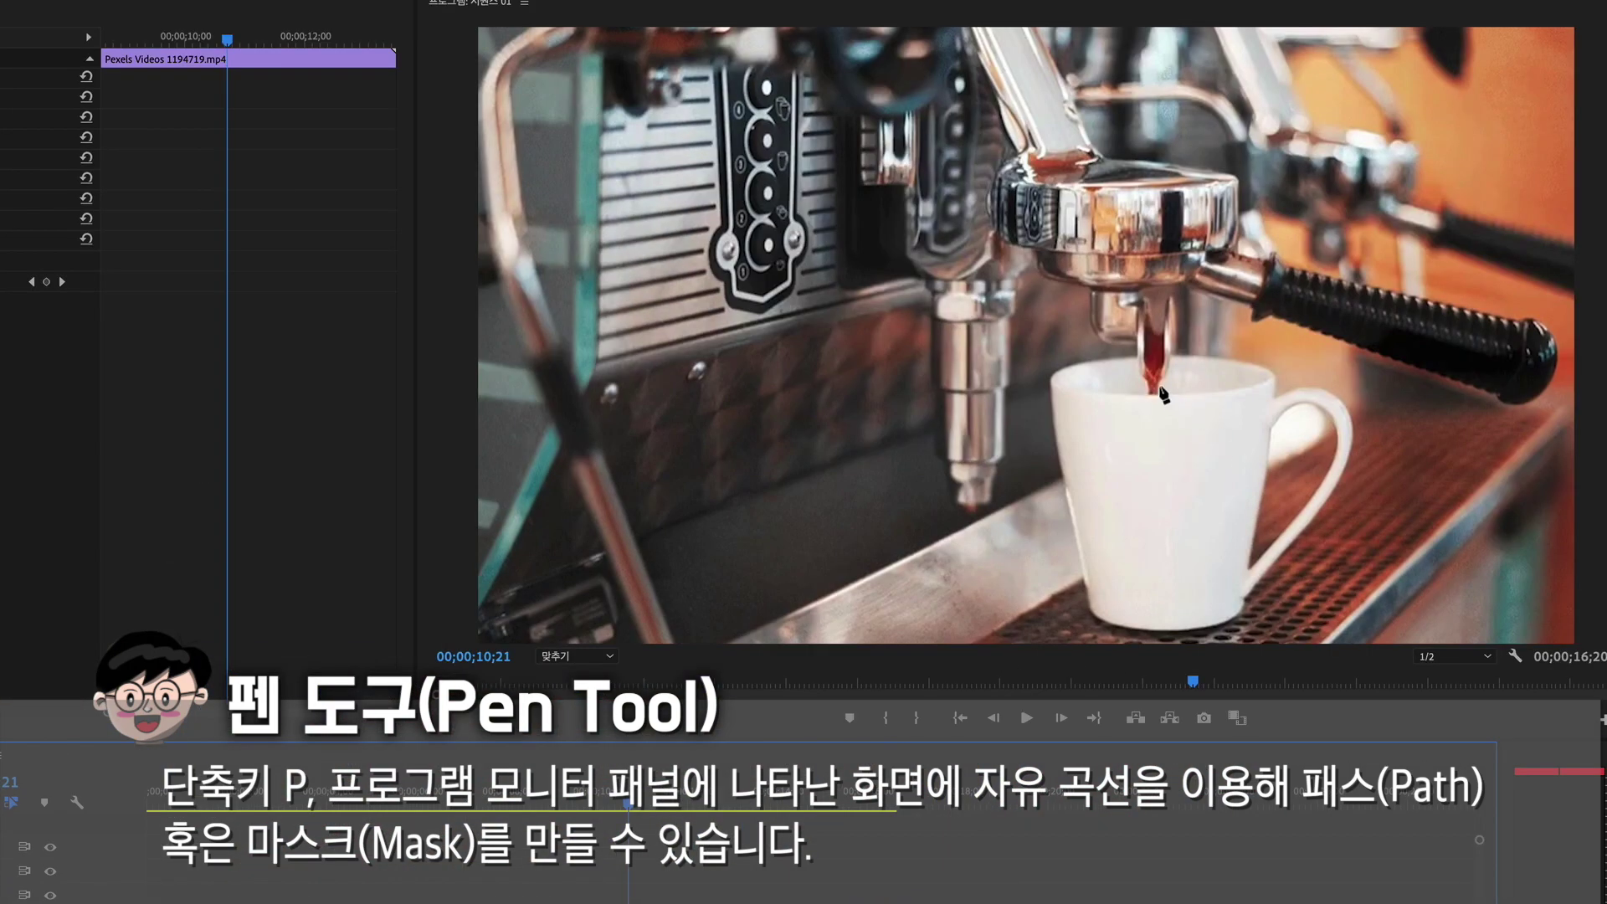
{"action": "left_click", "coordinate": [1054, 357]}
{"action": "left_click", "coordinate": [1041, 489]}
{"action": "left_click", "coordinate": [1073, 613]}
{"action": "left_click", "coordinate": [1147, 628]}
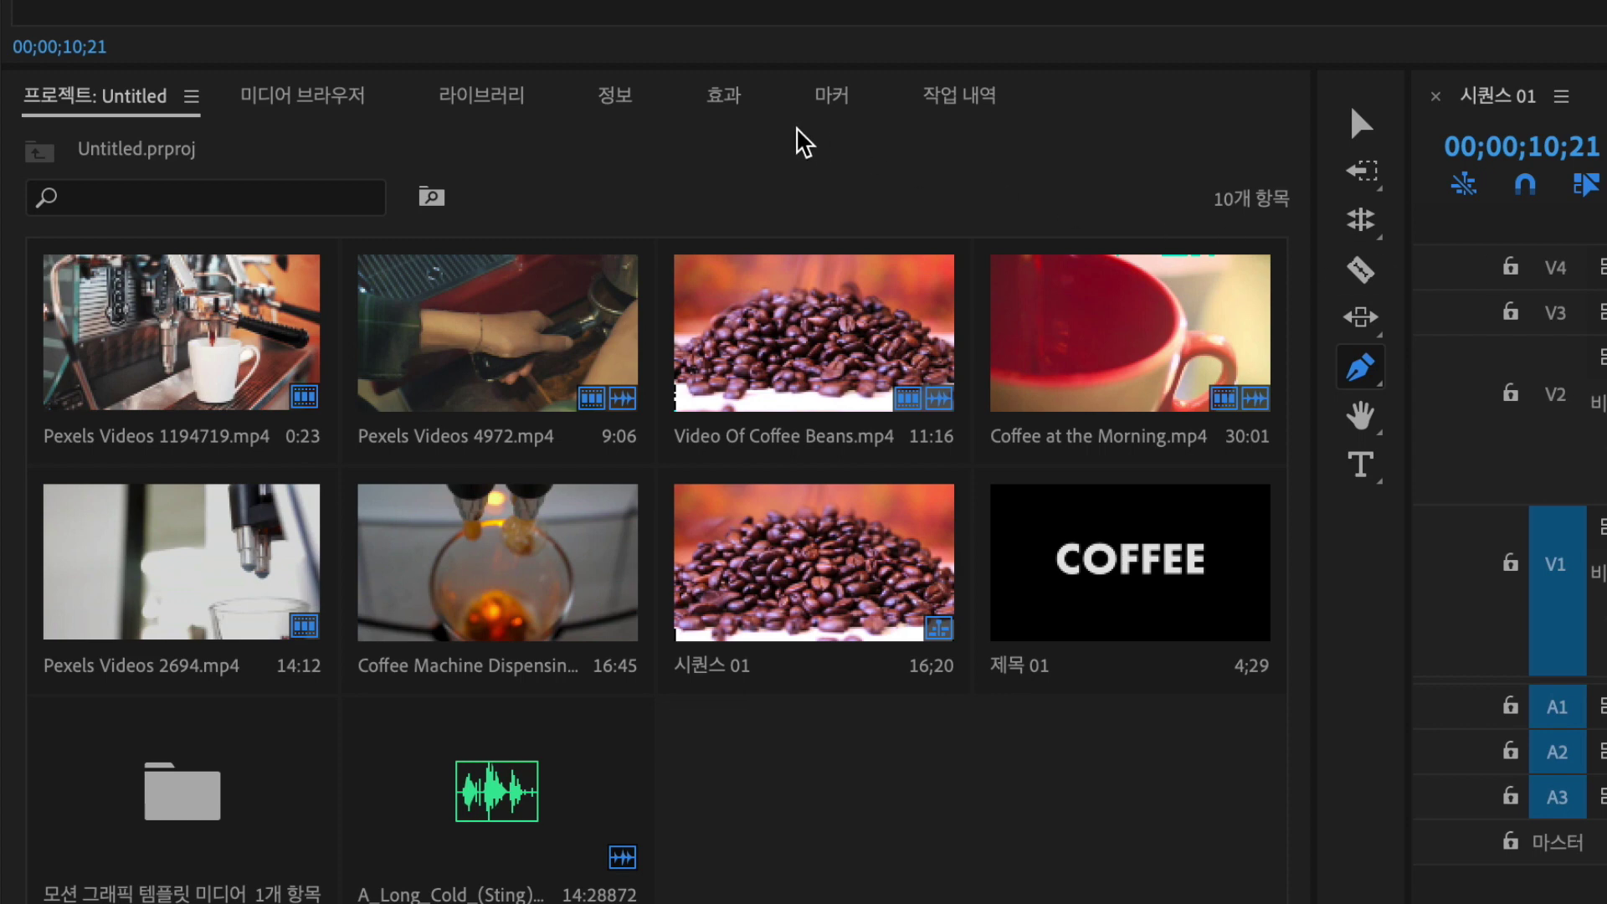
Apply the Mosaic (모자이크) effect to the cup graphic on V2, setting horizontal blocks to 40 and increasing the vertical blocks
{"action": "left_click", "coordinate": [728, 98]}
{"action": "left_click_drag", "start_coordinate": [157, 444], "coordinate": [1606, 309]}
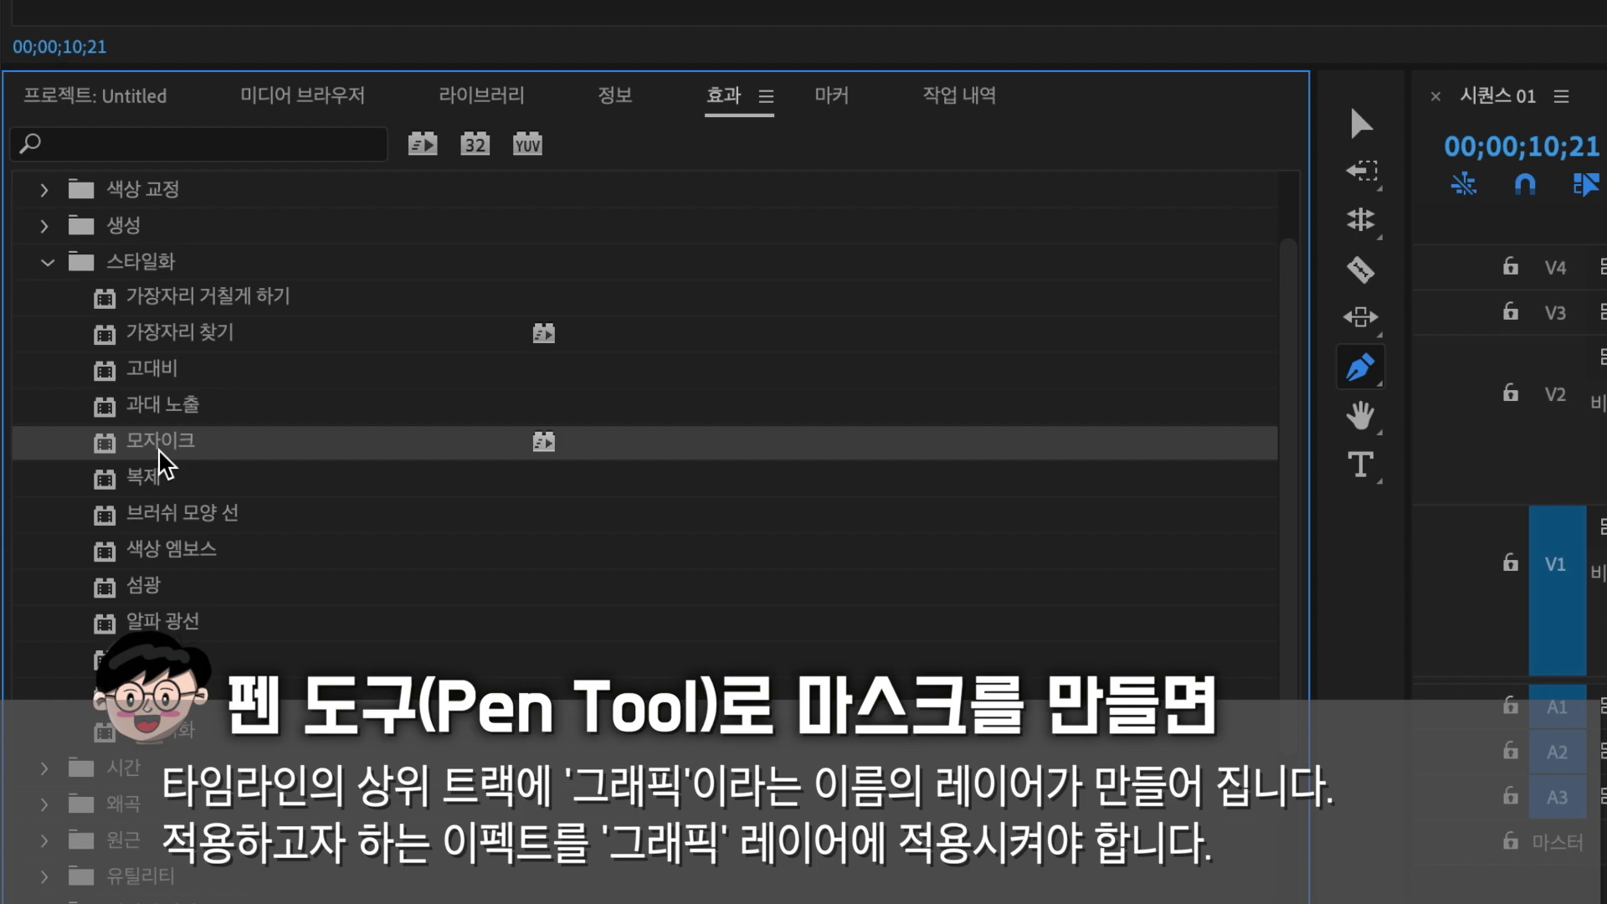
{"action": "left_click_drag", "start_coordinate": [1092, 289], "coordinate": [1606, 380]}
{"action": "left_click_drag", "start_coordinate": [1152, 373], "coordinate": [1155, 374]}
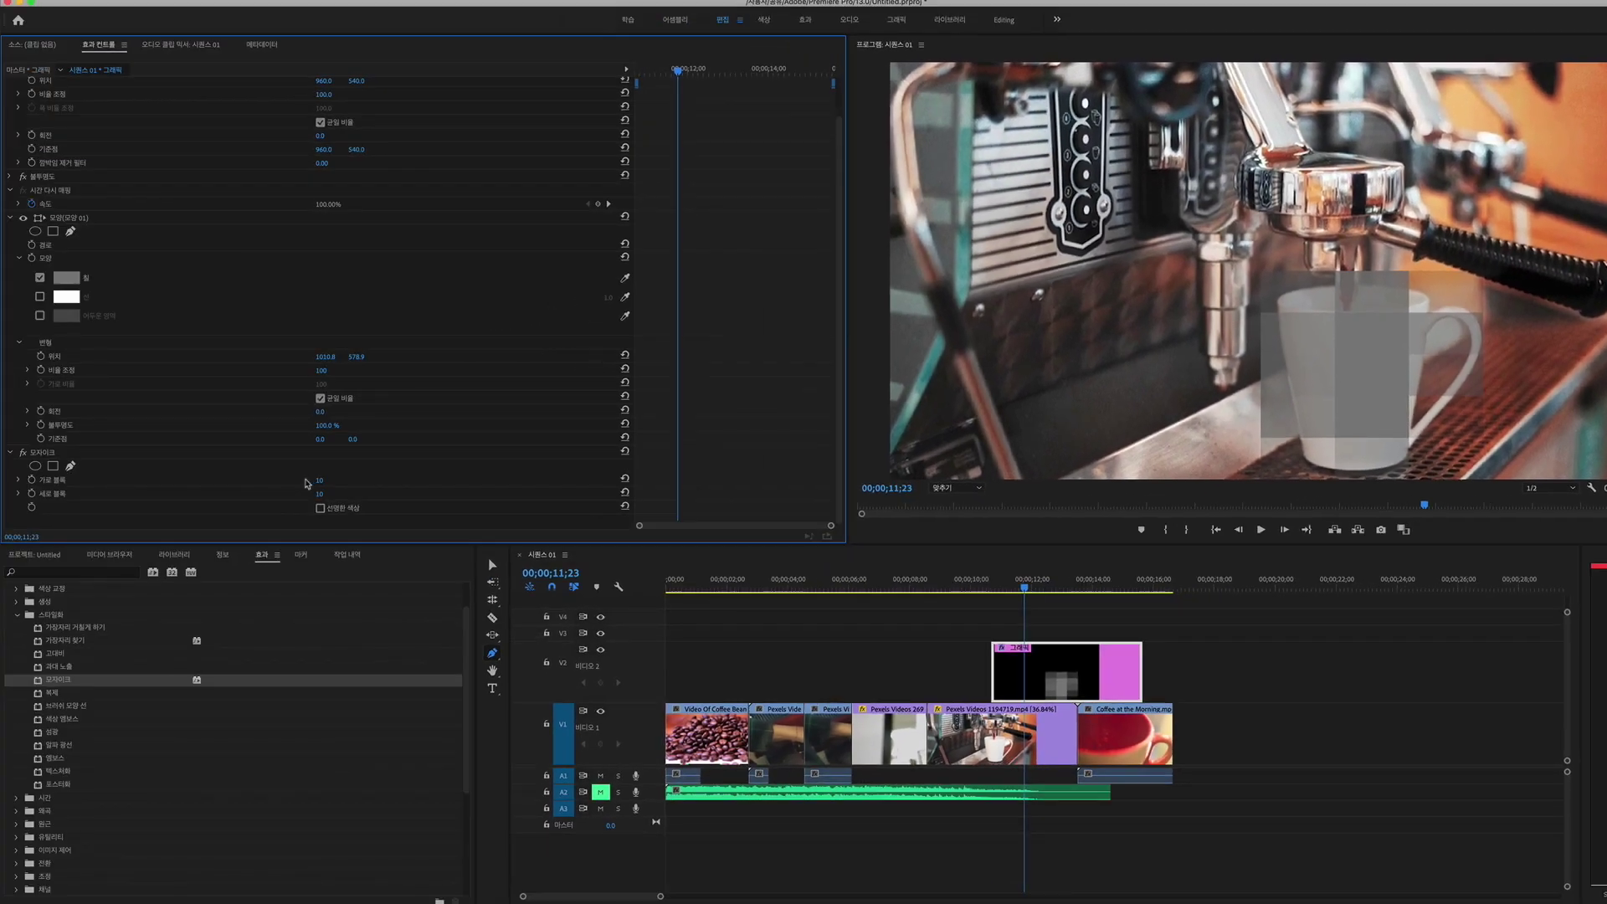
{"action": "left_click_drag", "start_coordinate": [320, 484], "coordinate": [324, 494]}
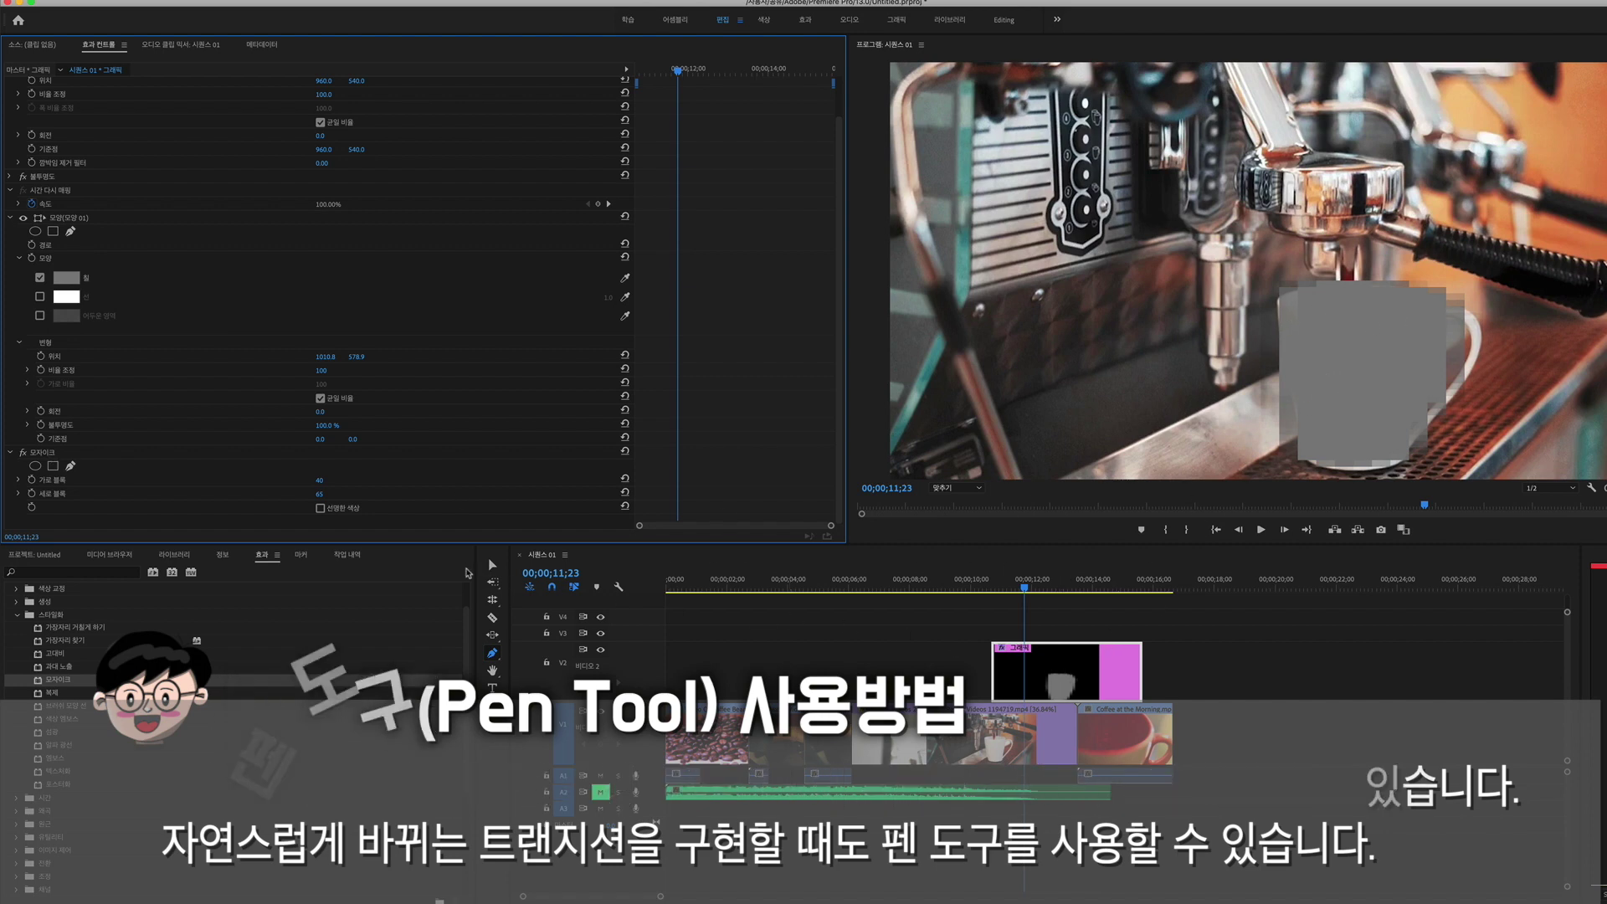
Switch from the Pen tool to the Ellipse tool, and delete the mosaic graphic clip from V2
{"action": "left_click_drag", "start_coordinate": [492, 653], "coordinate": [529, 664]}
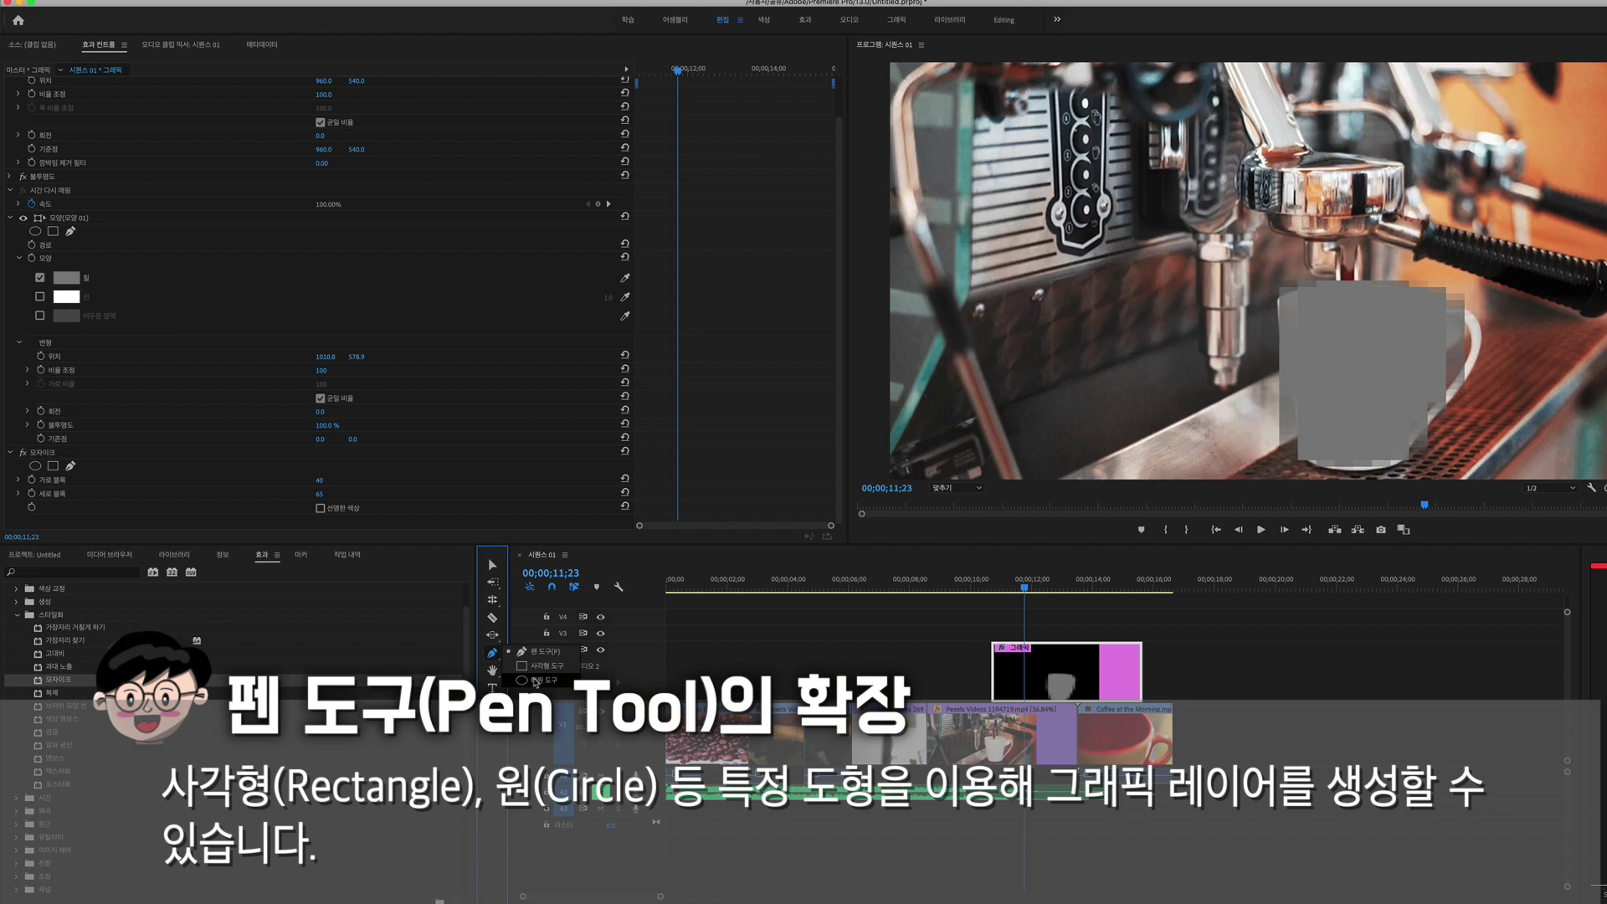
{"action": "left_click", "coordinate": [535, 682]}
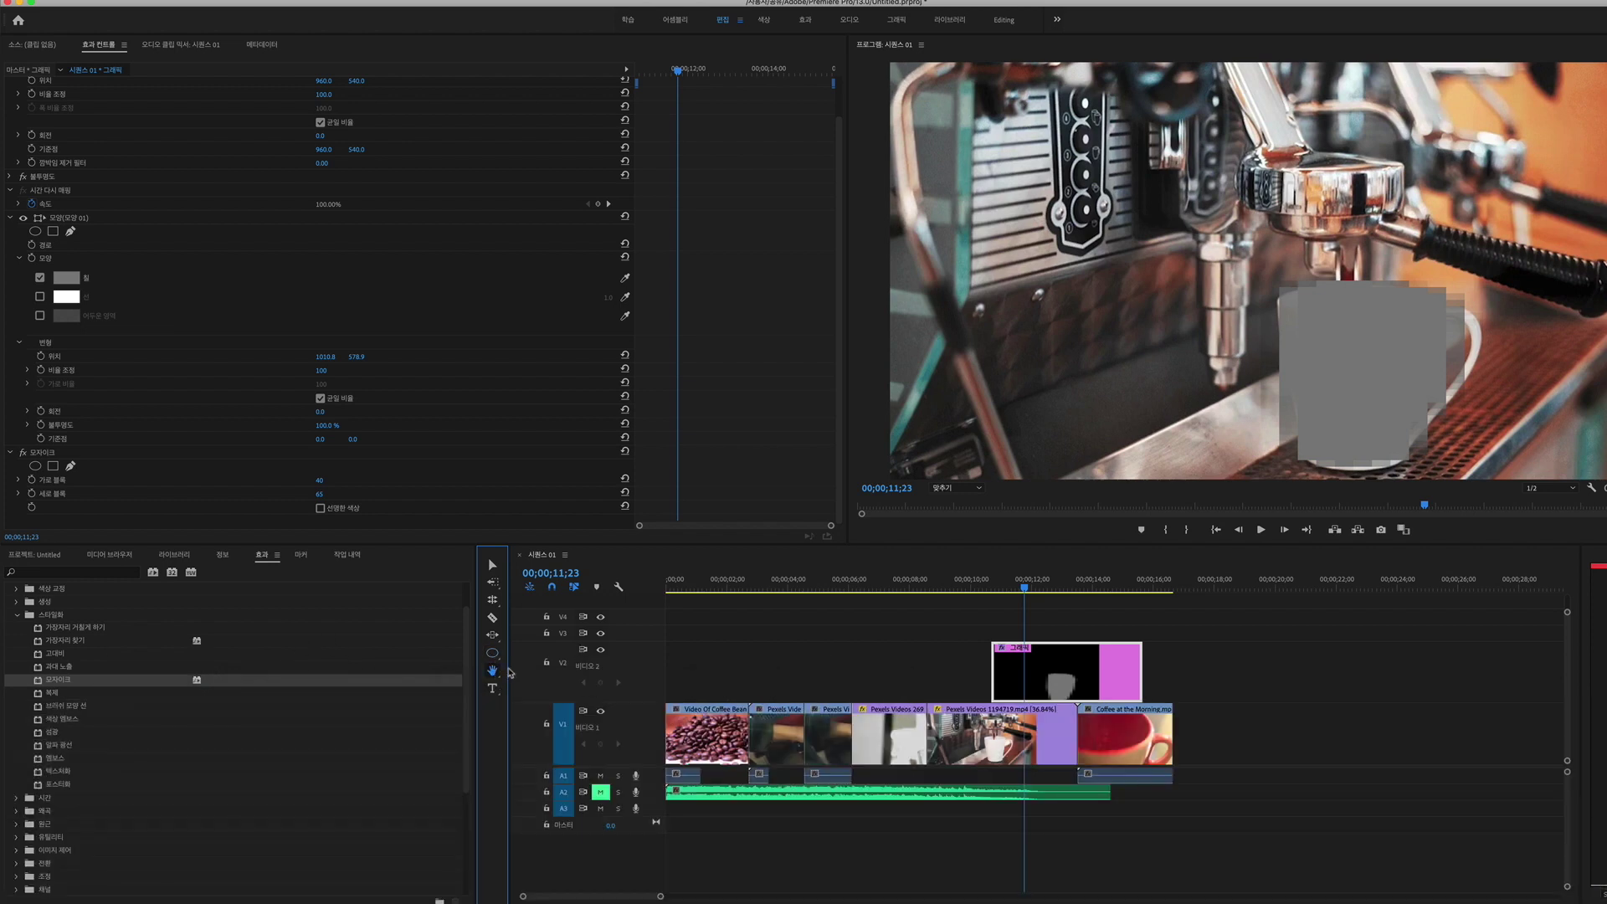
{"action": "left_click", "coordinate": [1053, 676]}
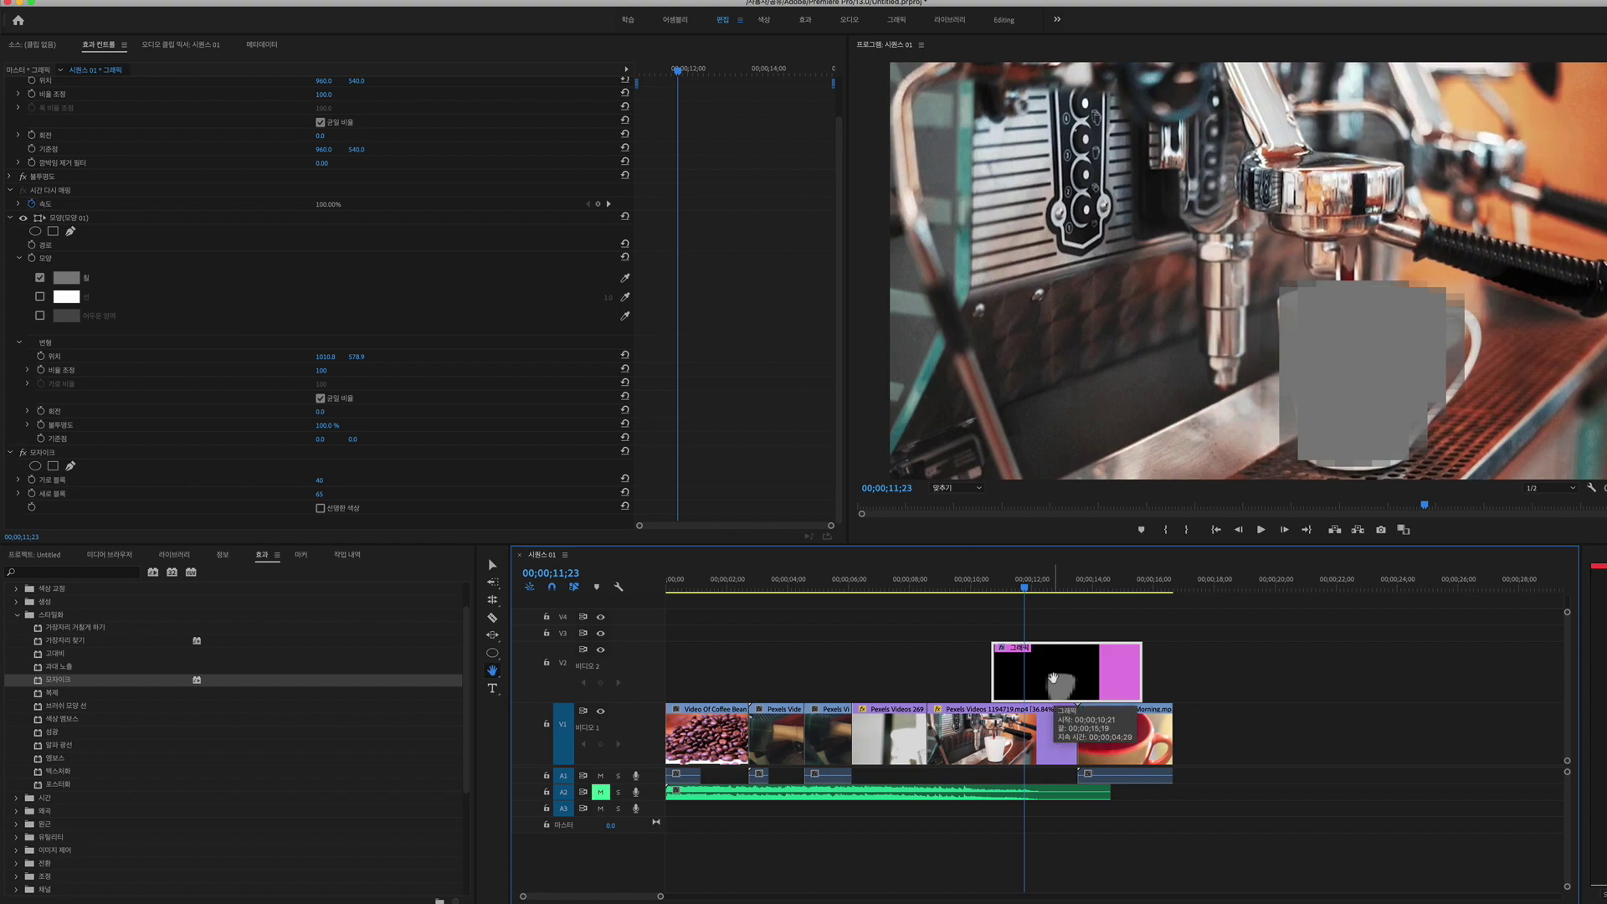
{"action": "key", "text": "Delete"}
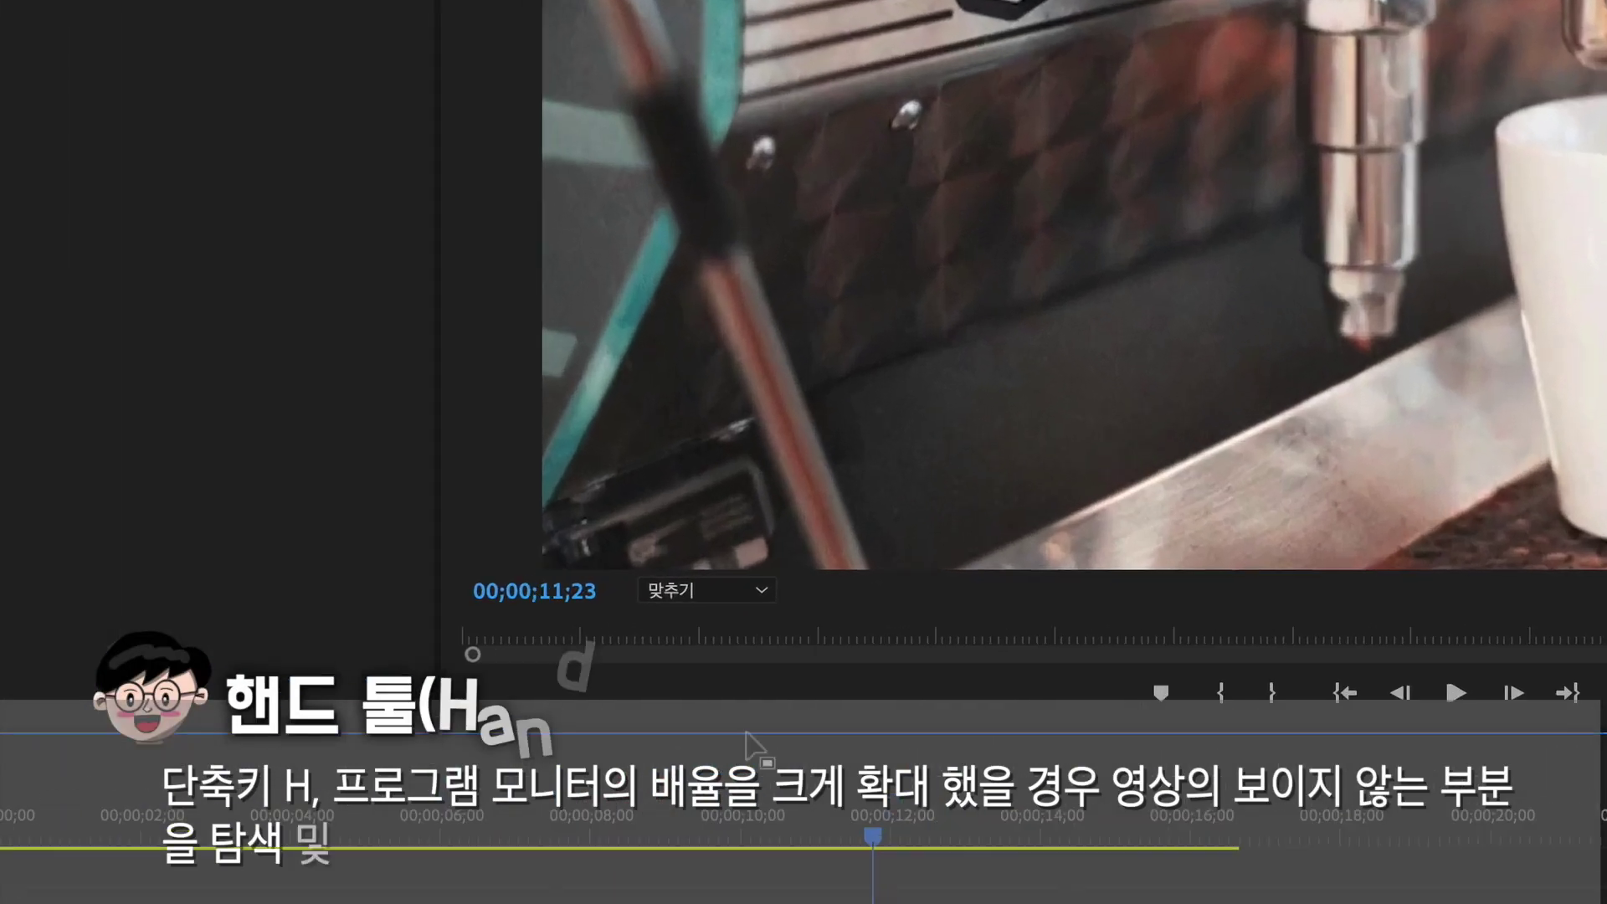
Magnify the program monitor to 200% and pan around the coffee machine image with the Hand tool
{"action": "left_click", "coordinate": [977, 488]}
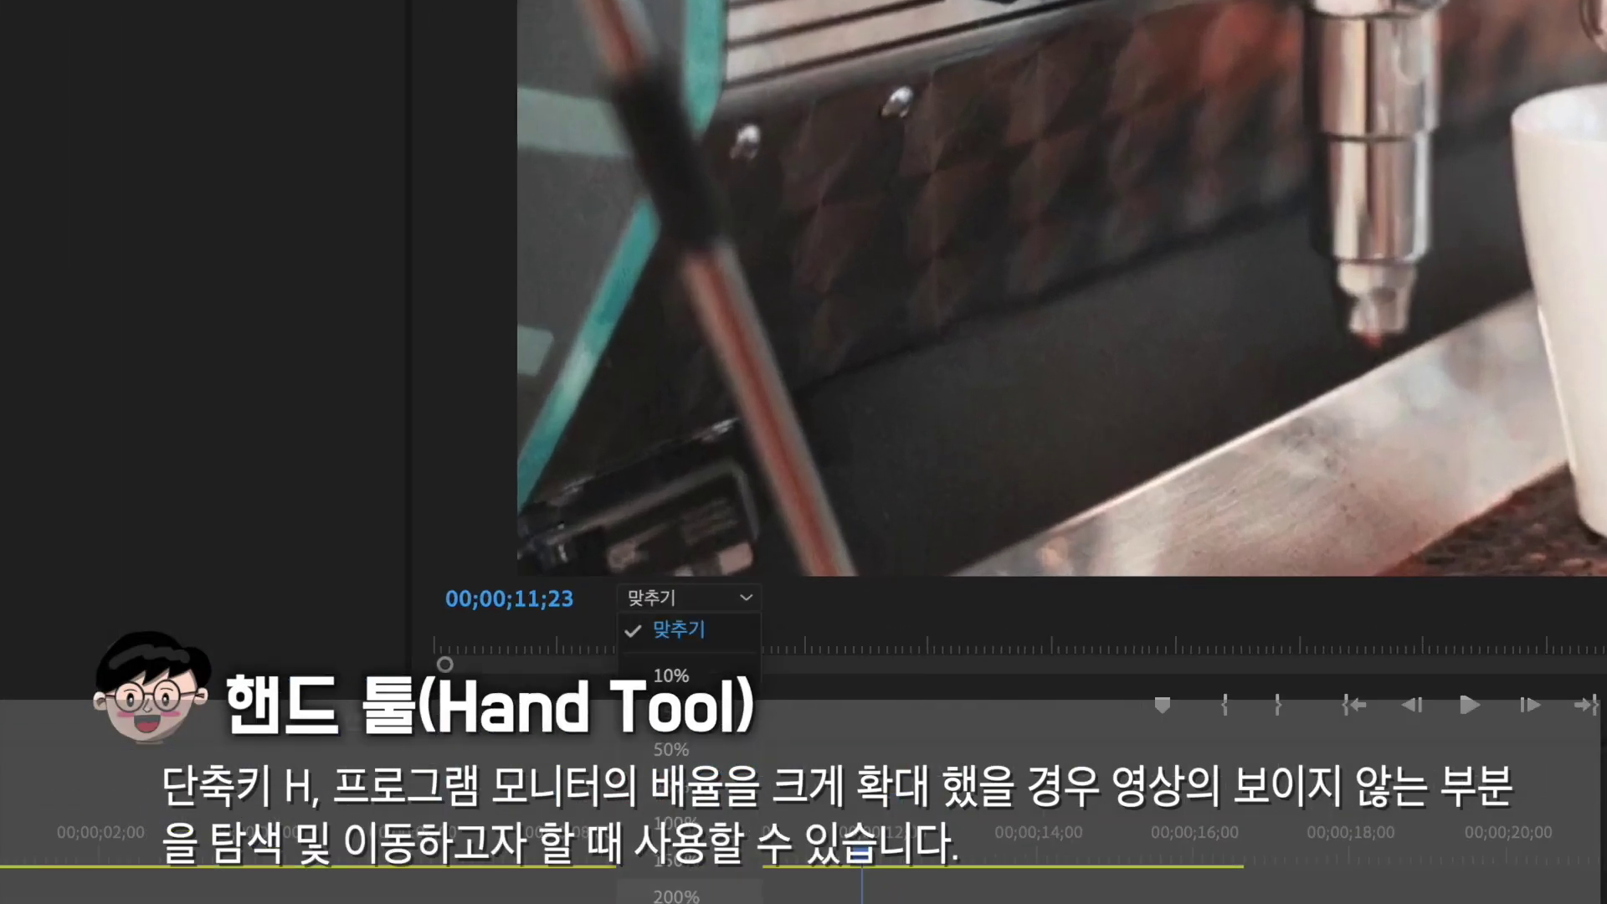
{"action": "left_click", "coordinate": [671, 860]}
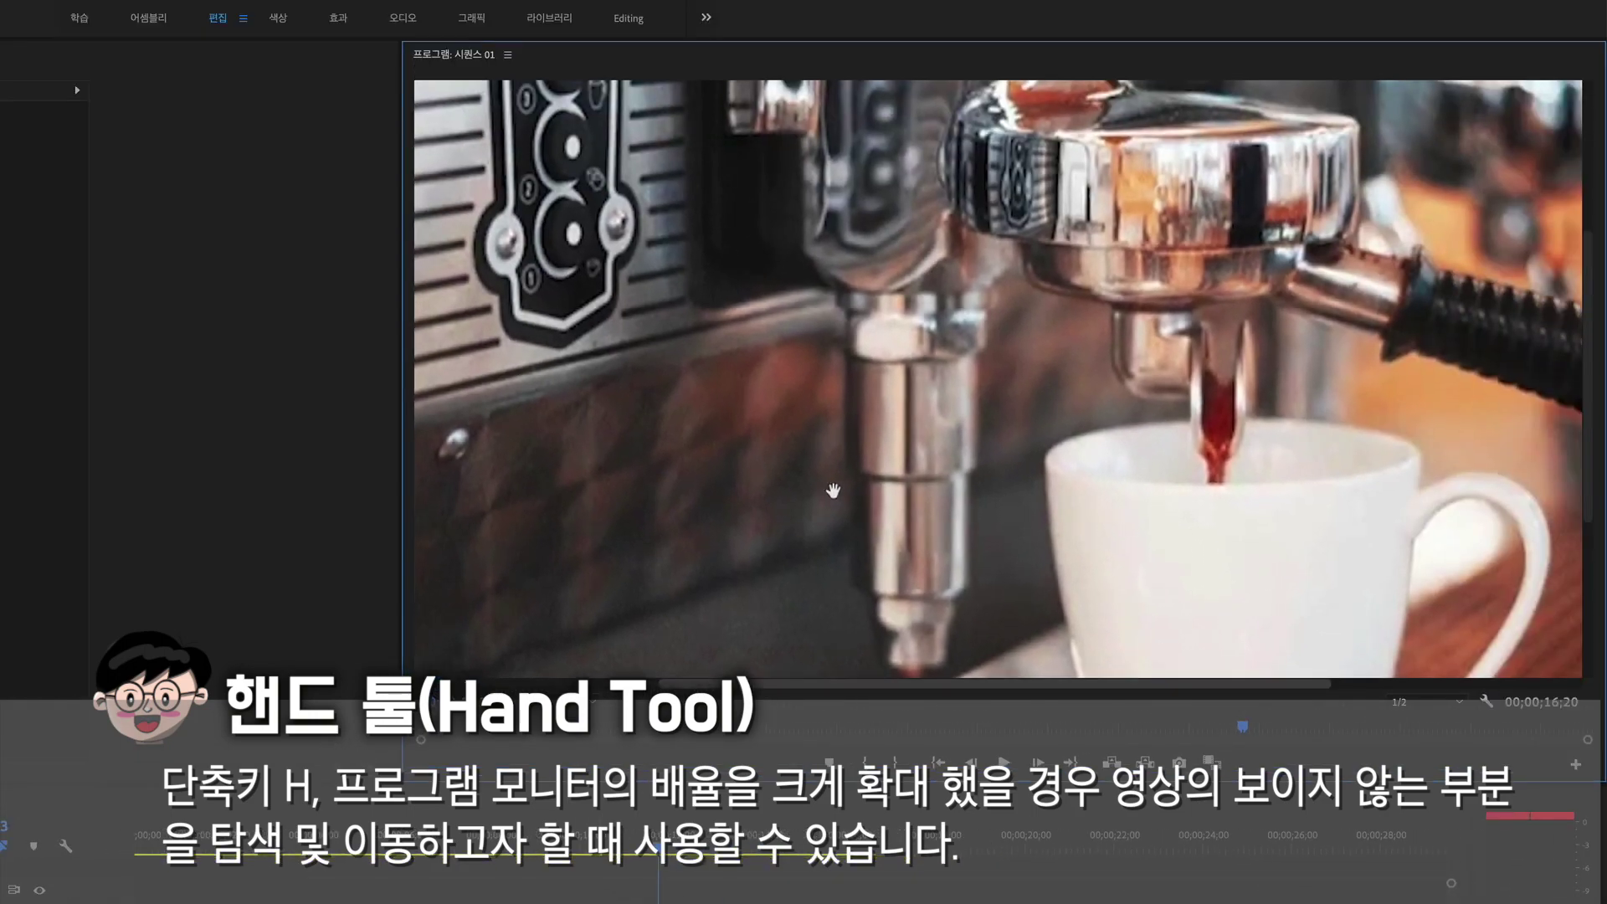
{"action": "left_click_drag", "start_coordinate": [833, 491], "coordinate": [609, 445]}
{"action": "left_click_drag", "start_coordinate": [1162, 552], "coordinate": [929, 416]}
{"action": "left_click_drag", "start_coordinate": [695, 452], "coordinate": [1214, 402]}
{"action": "left_click_drag", "start_coordinate": [753, 418], "coordinate": [1044, 426]}
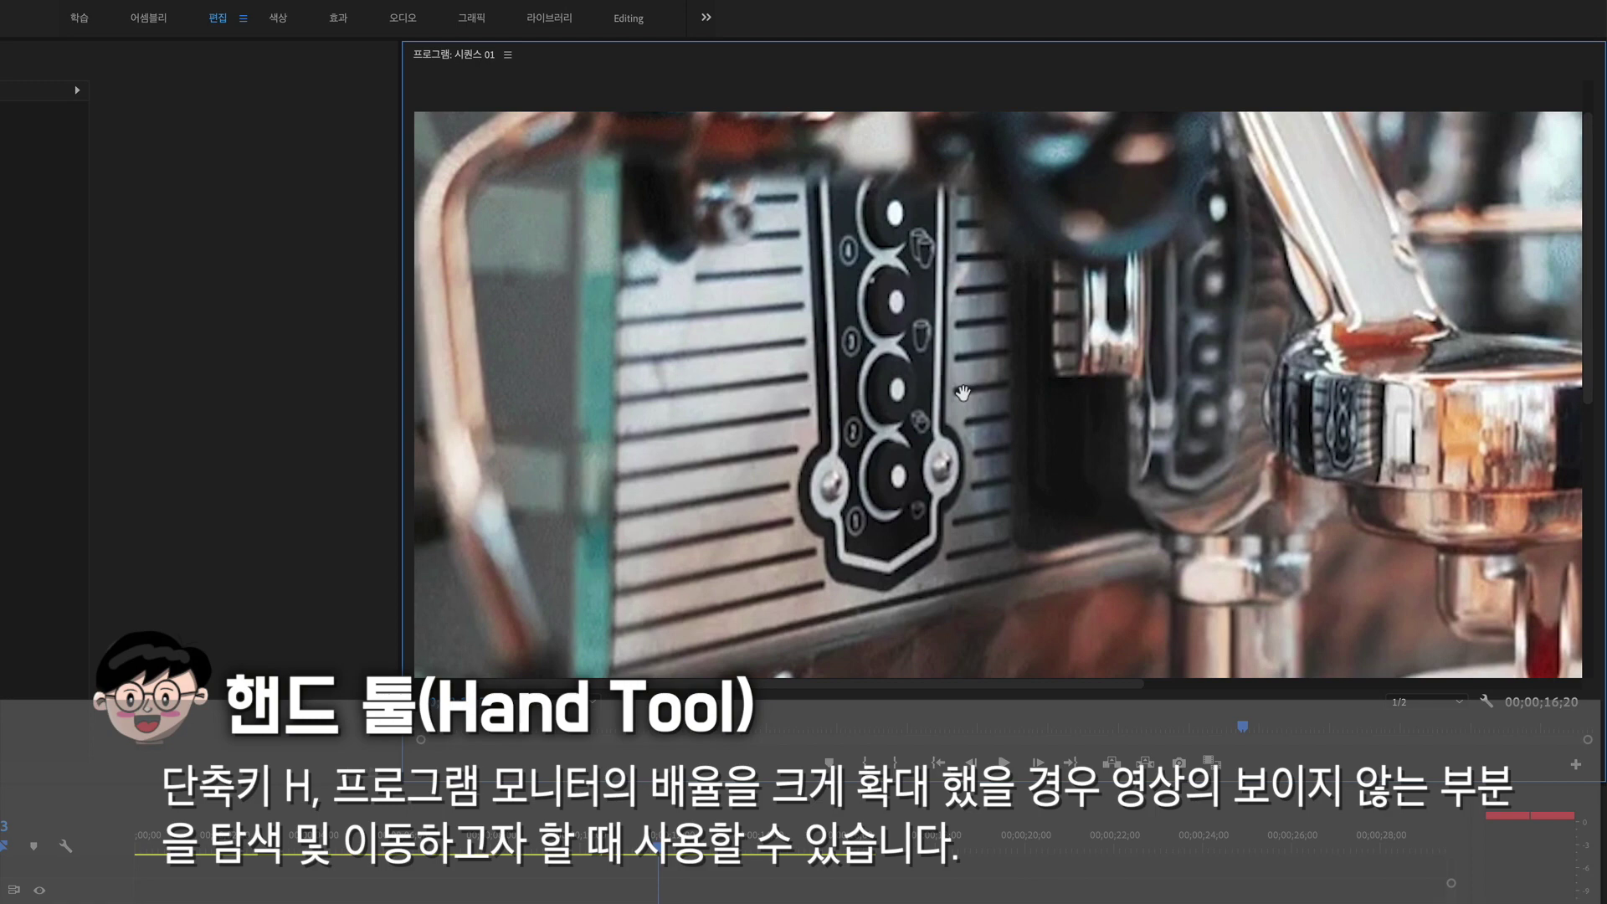
{"action": "left_click_drag", "start_coordinate": [1373, 503], "coordinate": [957, 418]}
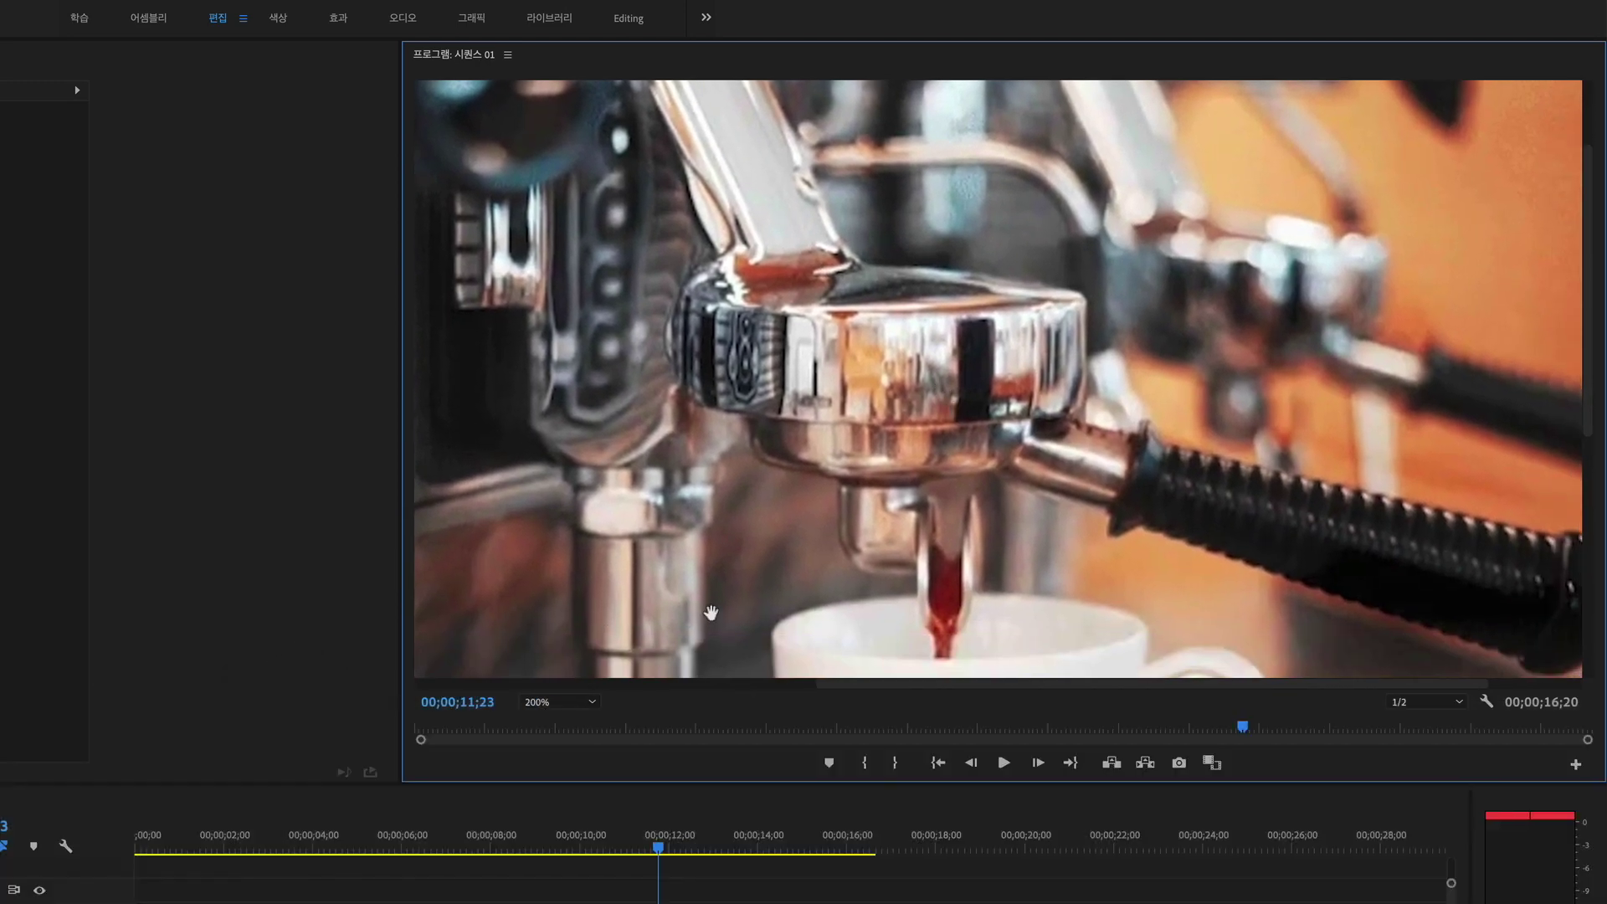
Pan across the coffee machine image at 400% magnification, and return the program monitor to Fit (맞추기)
{"action": "left_click", "coordinate": [581, 703]}
{"action": "left_click", "coordinate": [568, 892]}
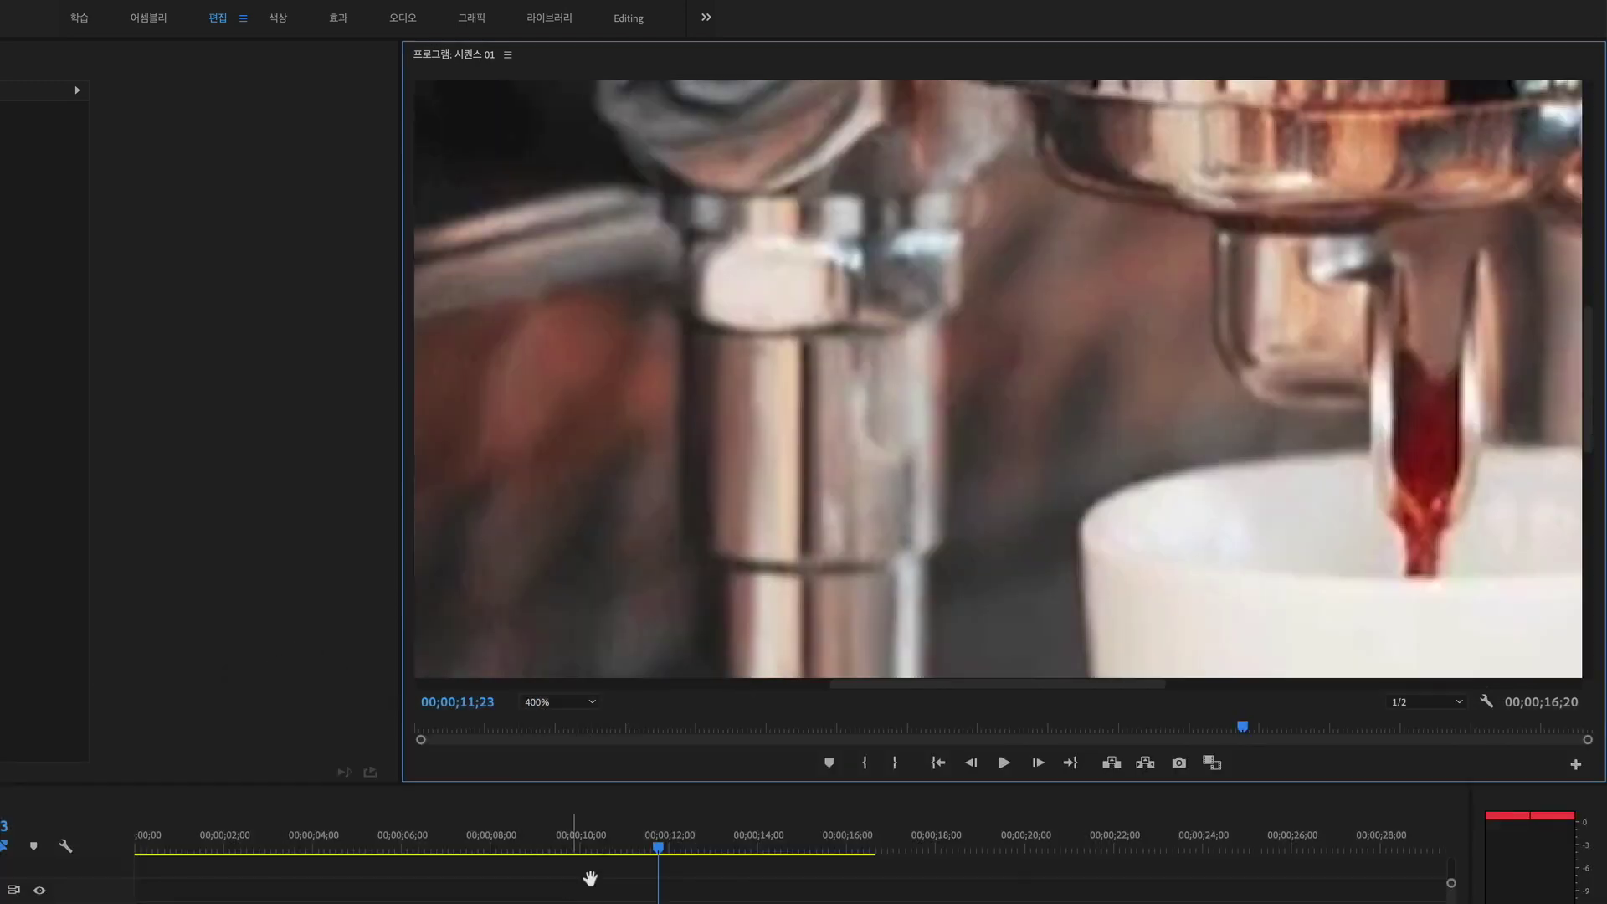
{"action": "left_click_drag", "start_coordinate": [1163, 413], "coordinate": [782, 223]}
{"action": "left_click", "coordinate": [562, 703]}
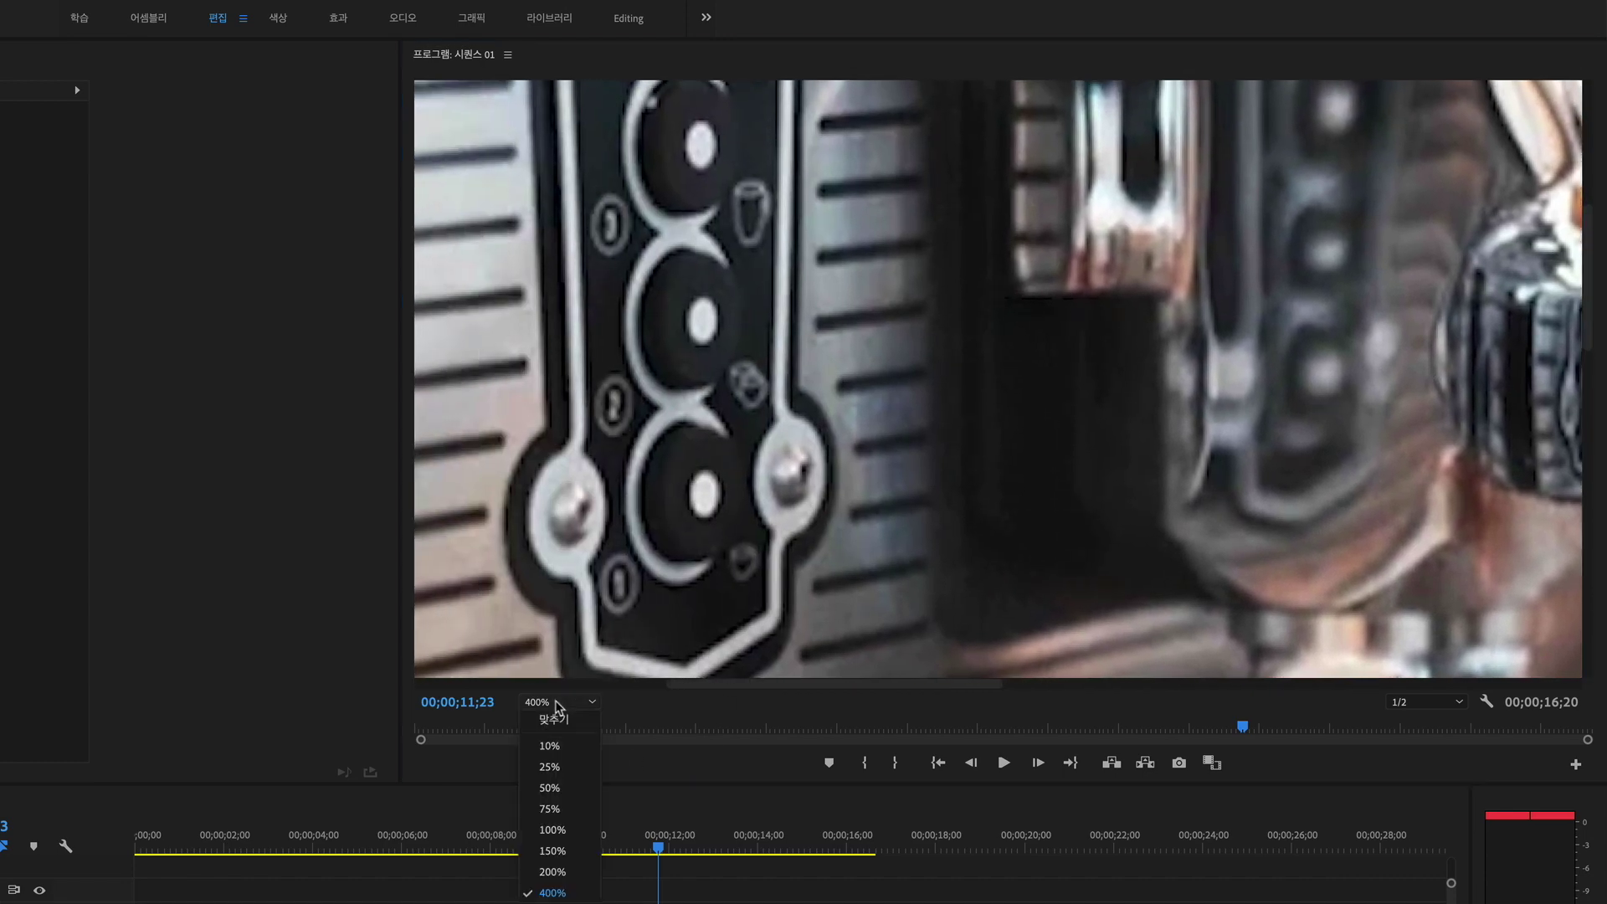
{"action": "left_click", "coordinate": [552, 728]}
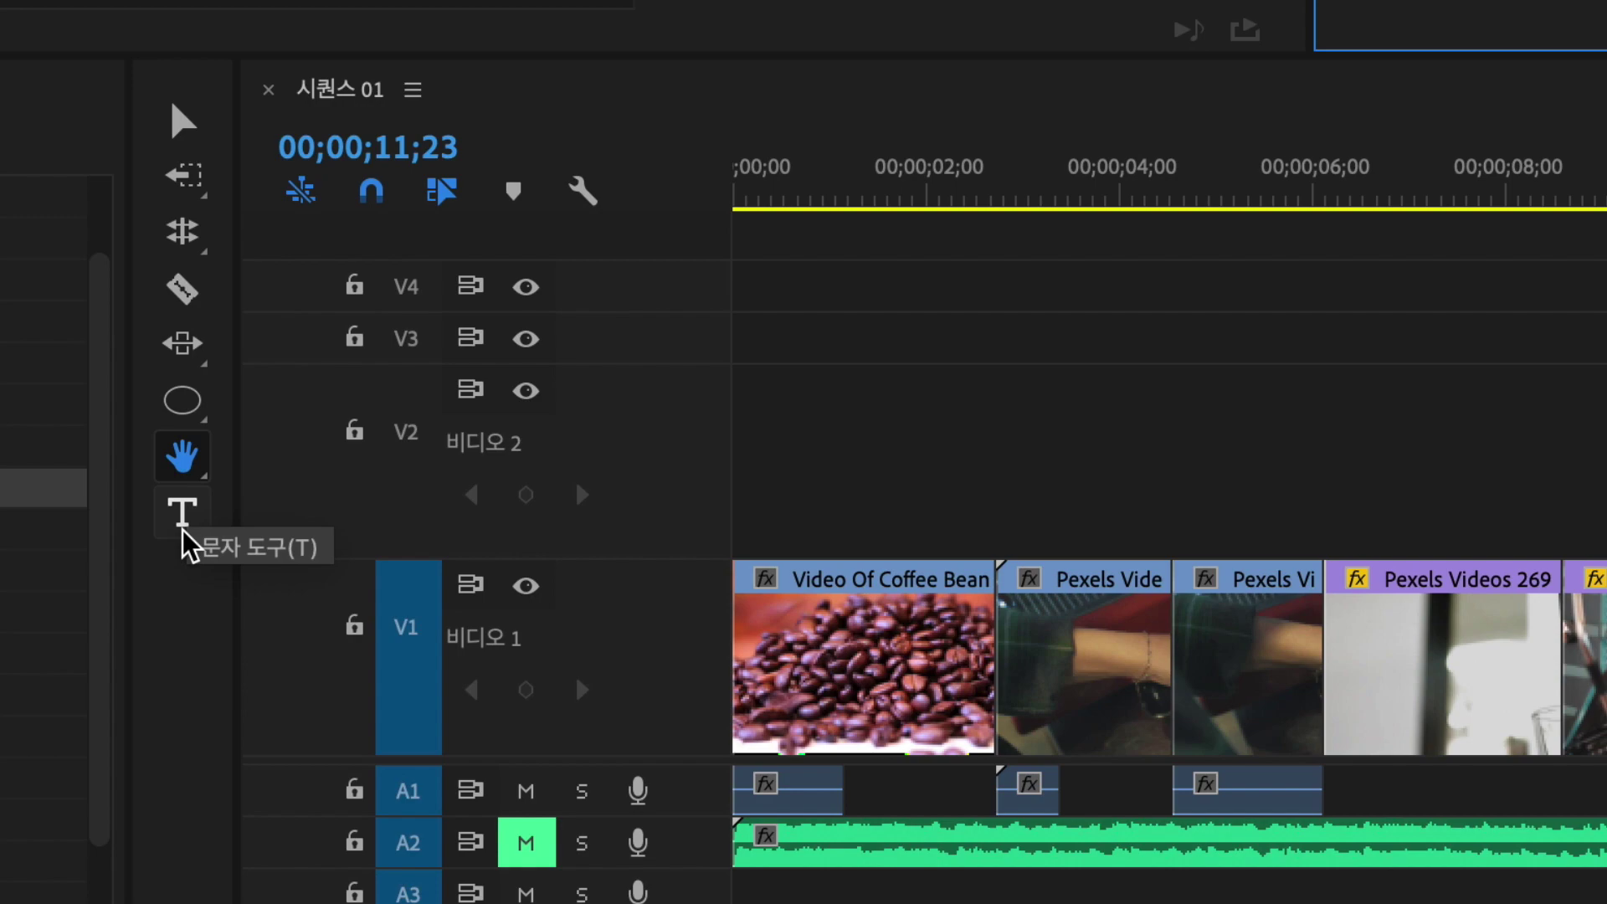
Add the text "title" over the coffee machine's front with the Type tool, and bring its appearance settings into view
{"action": "left_click", "coordinate": [184, 515]}
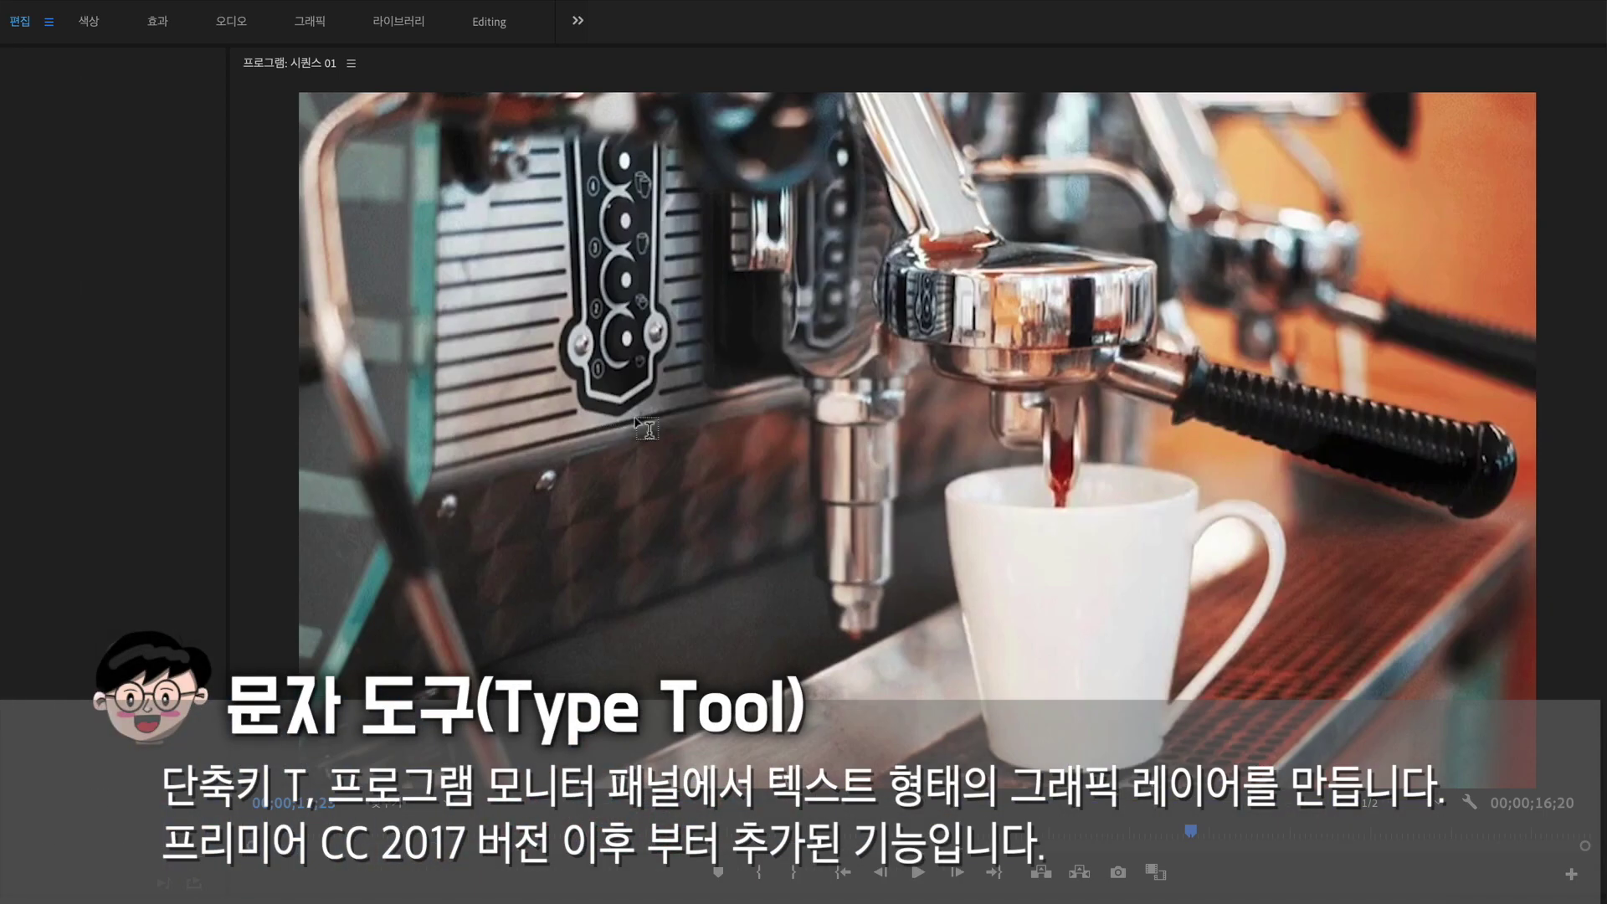
{"action": "left_click", "coordinate": [636, 419]}
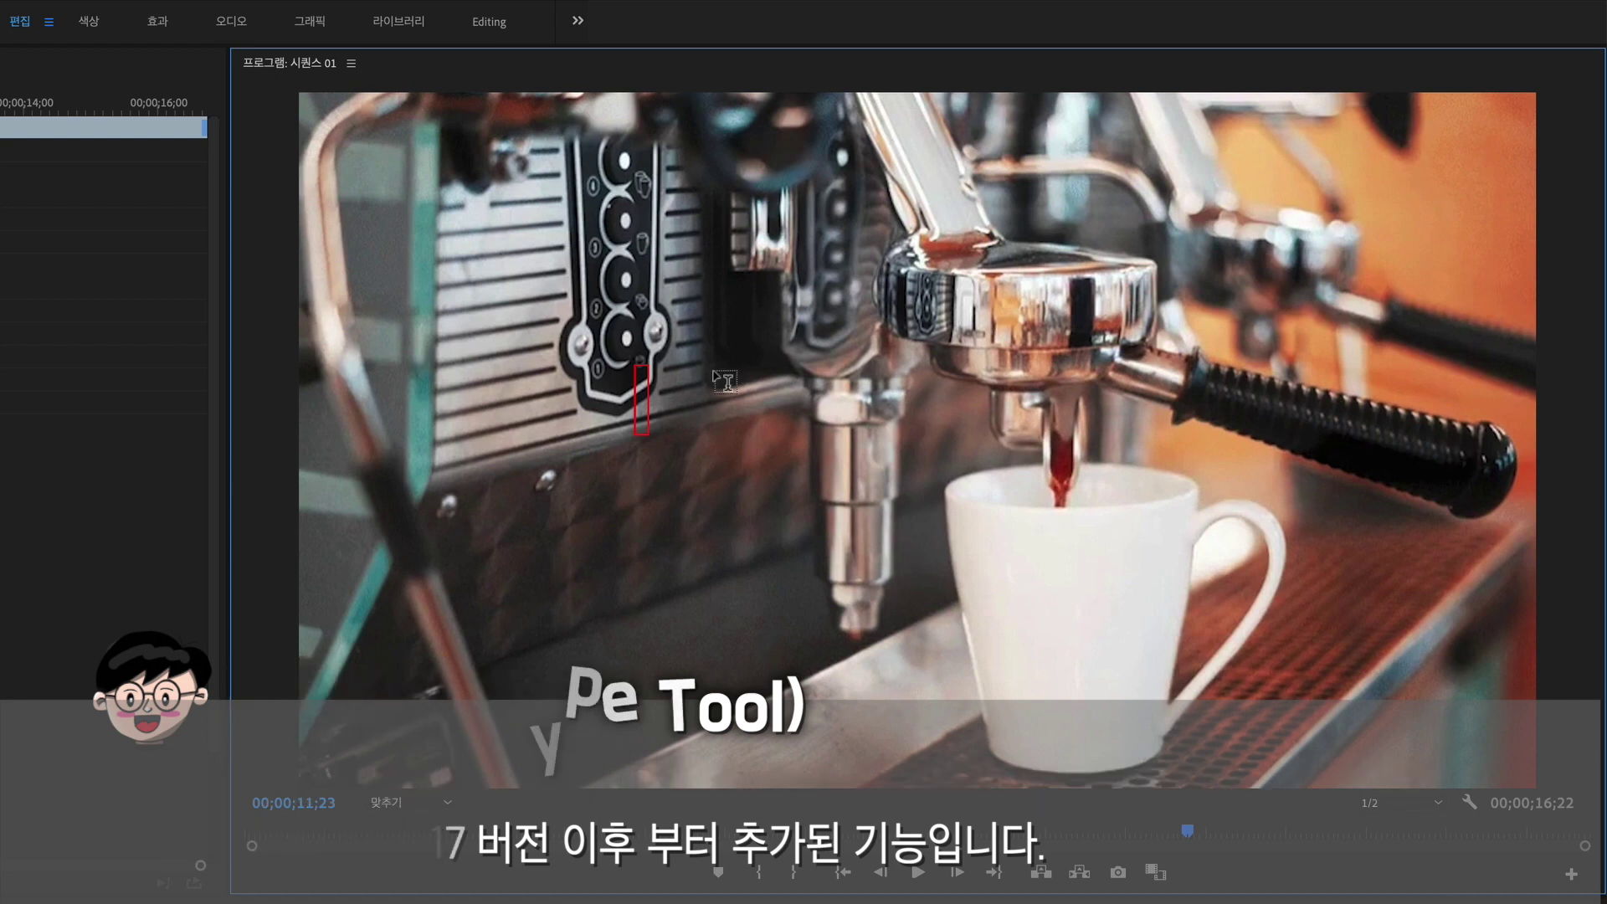
{"action": "type", "text": "t"}
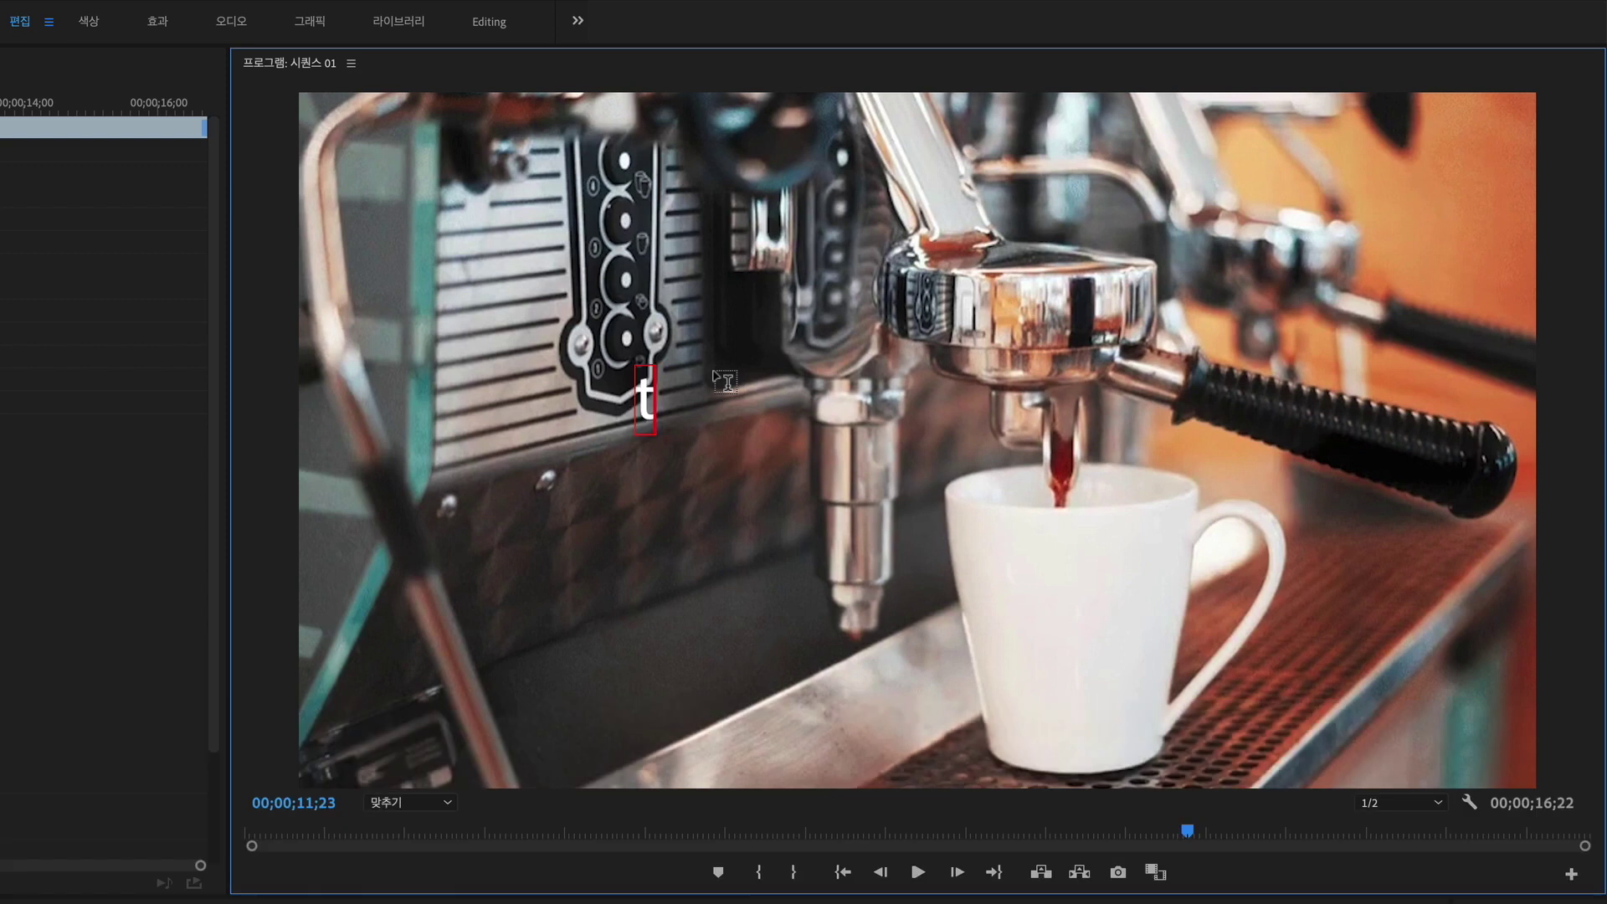
{"action": "type", "text": "itle"}
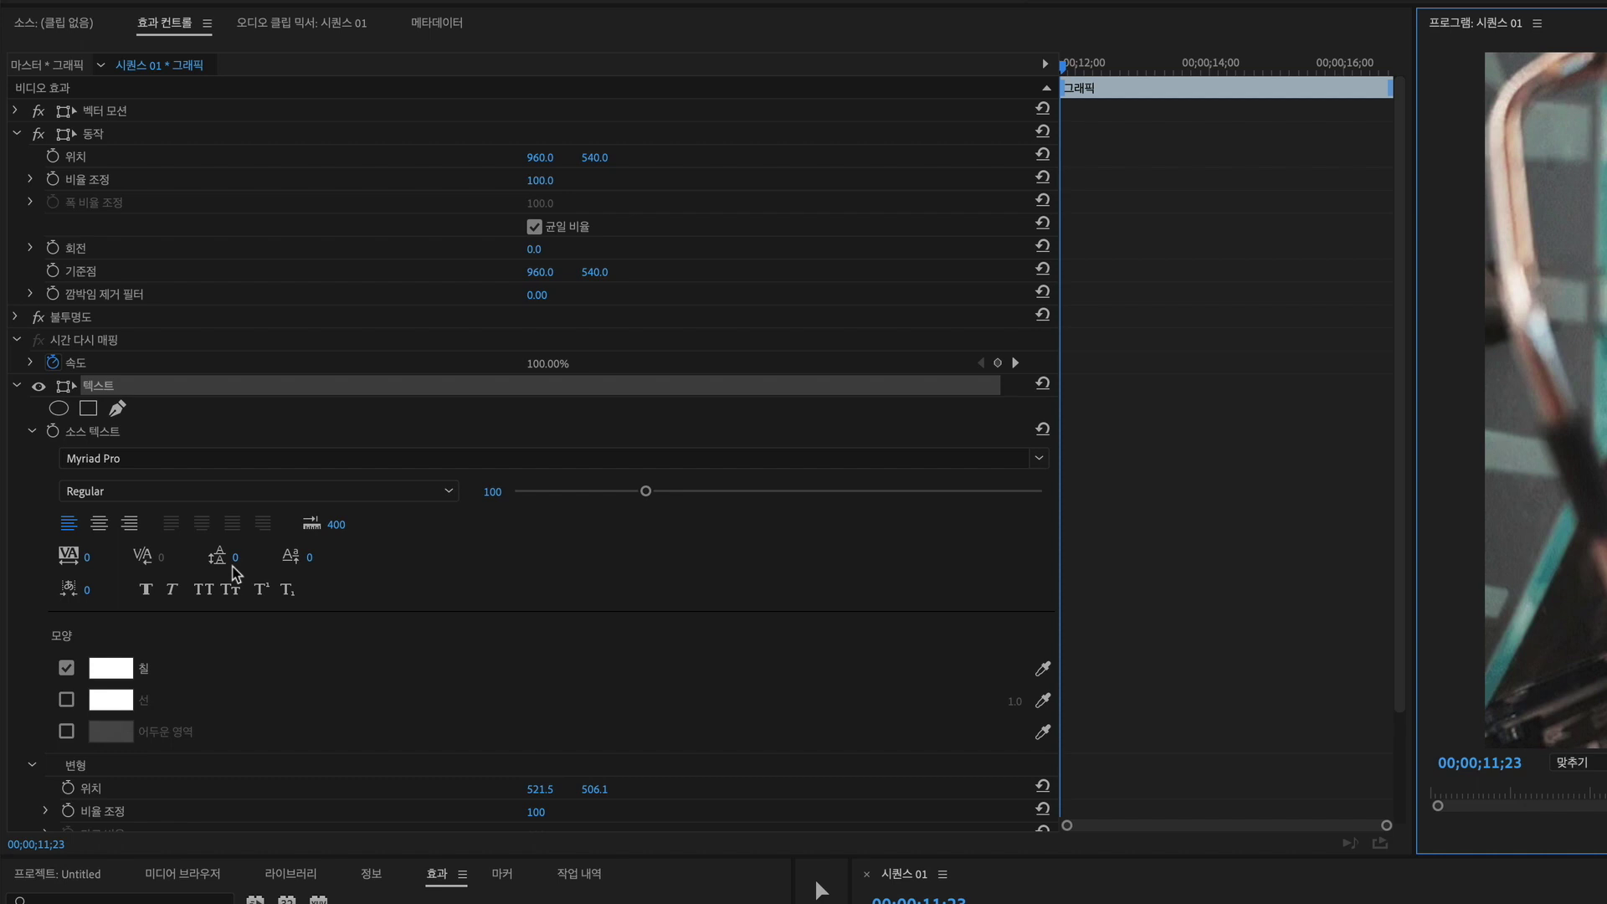
{"action": "scroll", "coordinate": [239, 575], "scroll_direction": "down", "scroll_amount": 3}
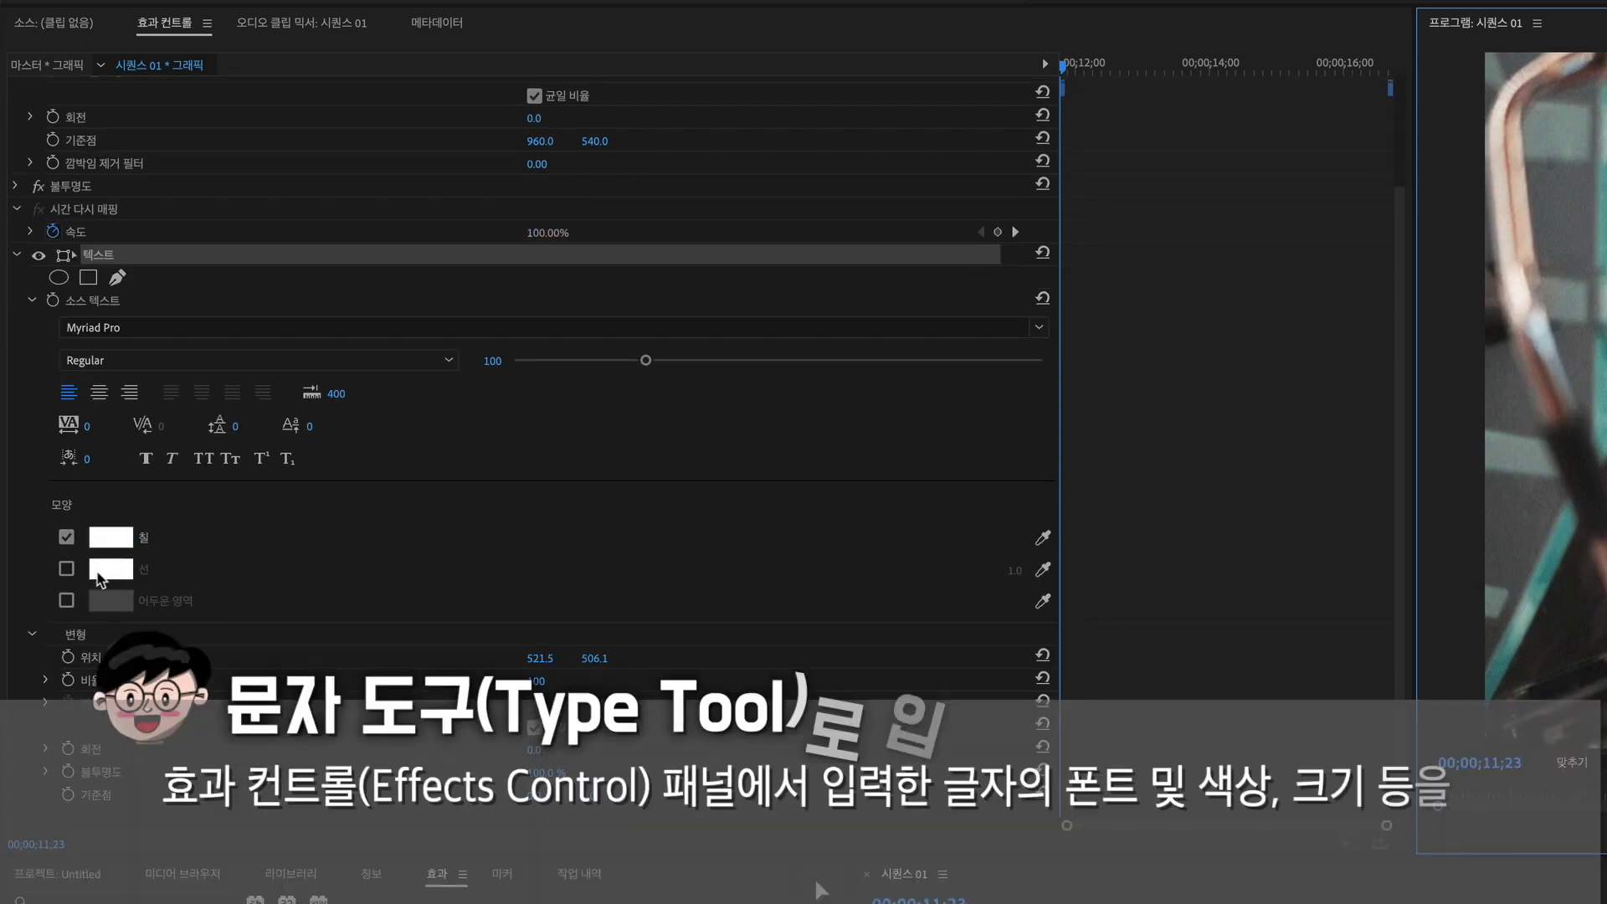